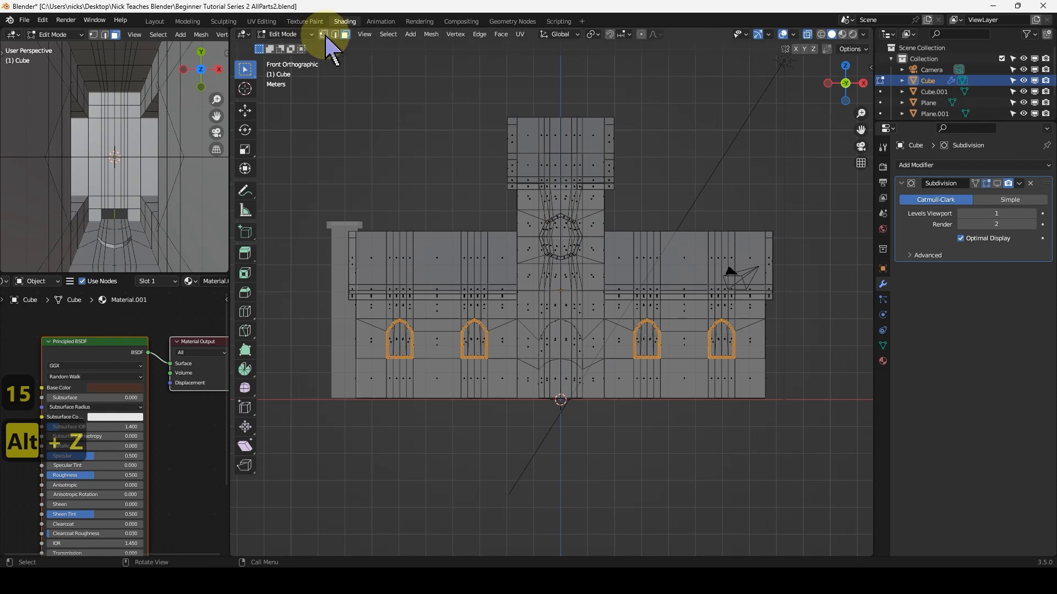
Delete the vertices of the building's left half up to the centre line, and return to Object Mode with X-ray off.
{"action": "left_click_drag", "start_coordinate": [306, 80], "coordinate": [556, 445]}
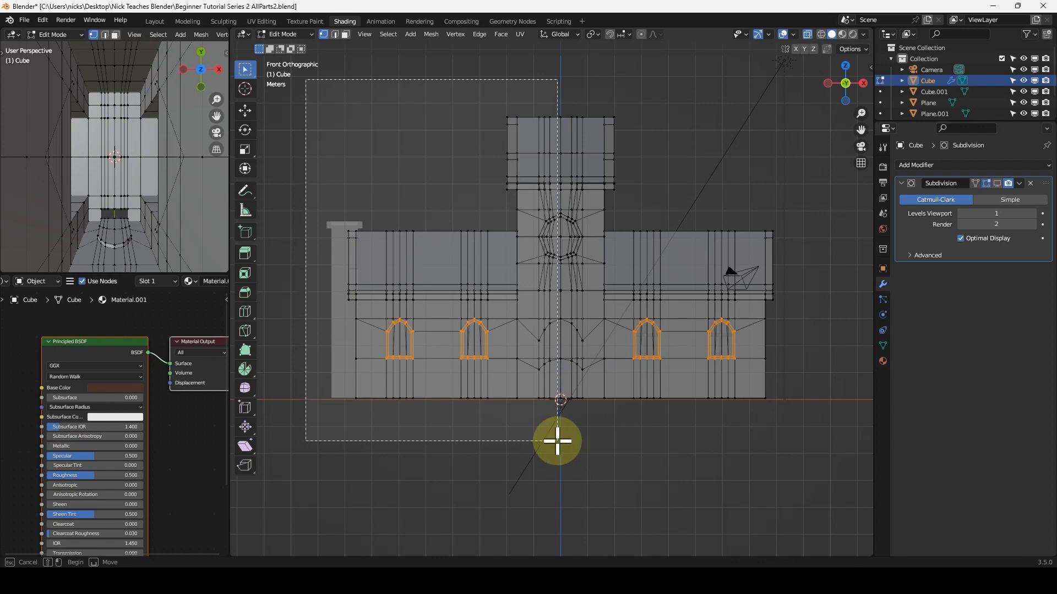
{"action": "left_click_drag", "start_coordinate": [558, 441], "coordinate": [558, 441]}
{"action": "middle_click_drag", "start_coordinate": [565, 304], "coordinate": [586, 318]}
{"action": "key", "text": "x"}
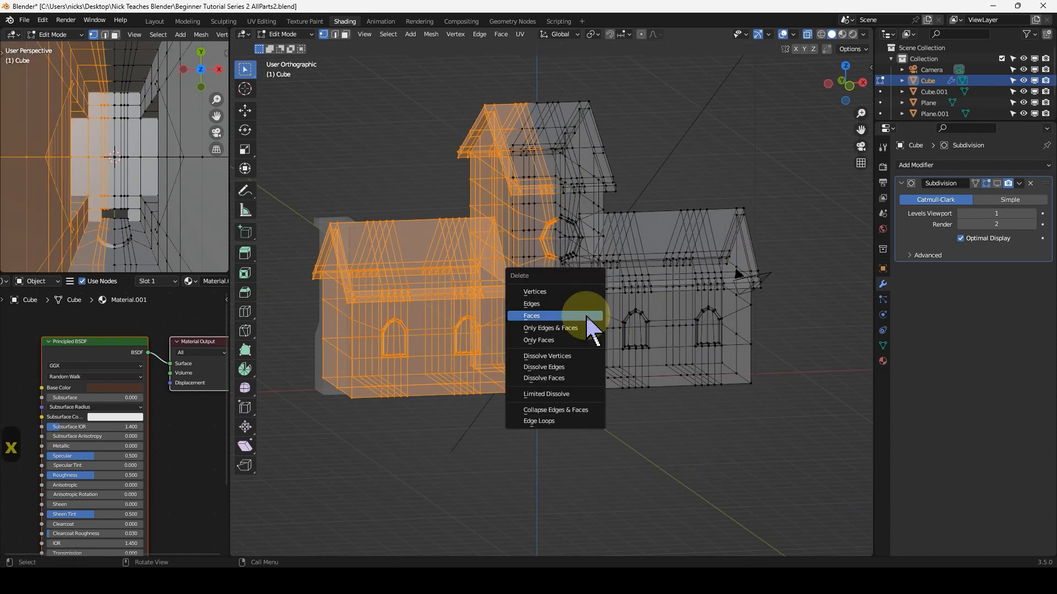
{"action": "left_click", "coordinate": [559, 295]}
{"action": "key", "text": "Tab"}
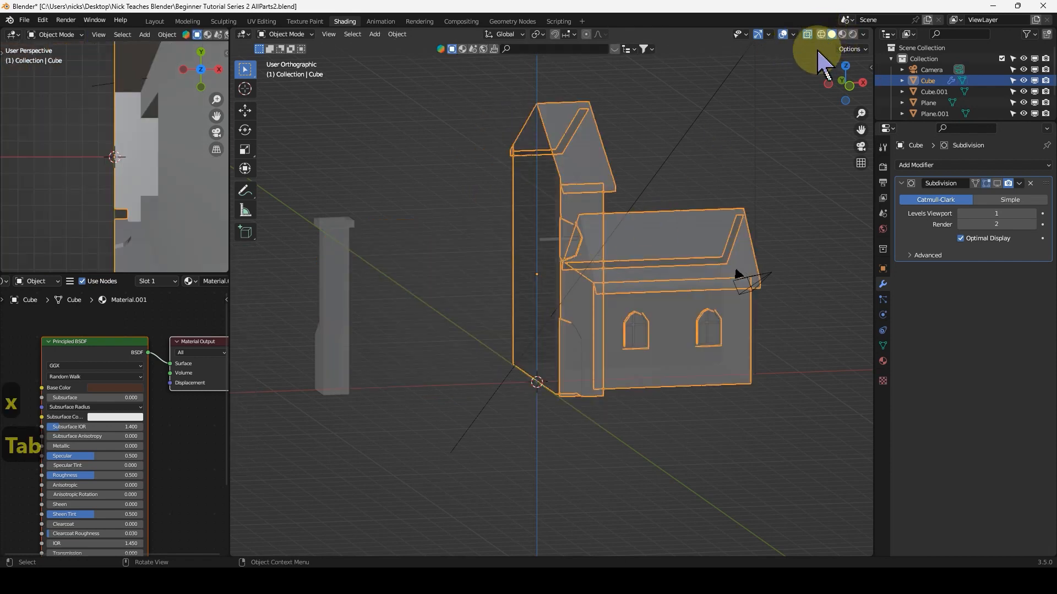
{"action": "key", "text": "alt+z"}
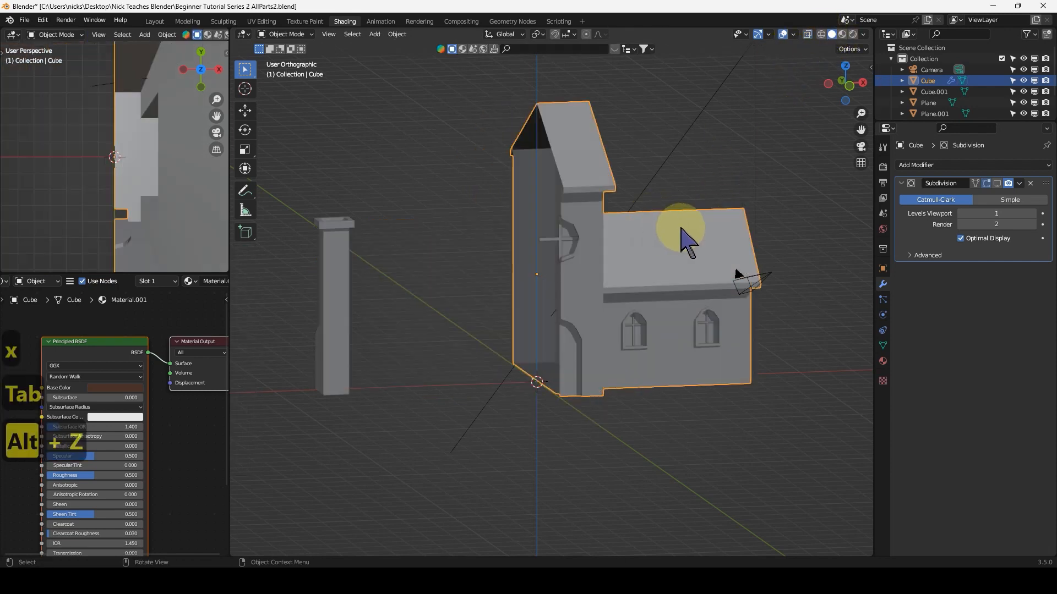
Add a Mirror modifier on the X axis to the half building and view the result from the front.
{"action": "left_click", "coordinate": [949, 164]}
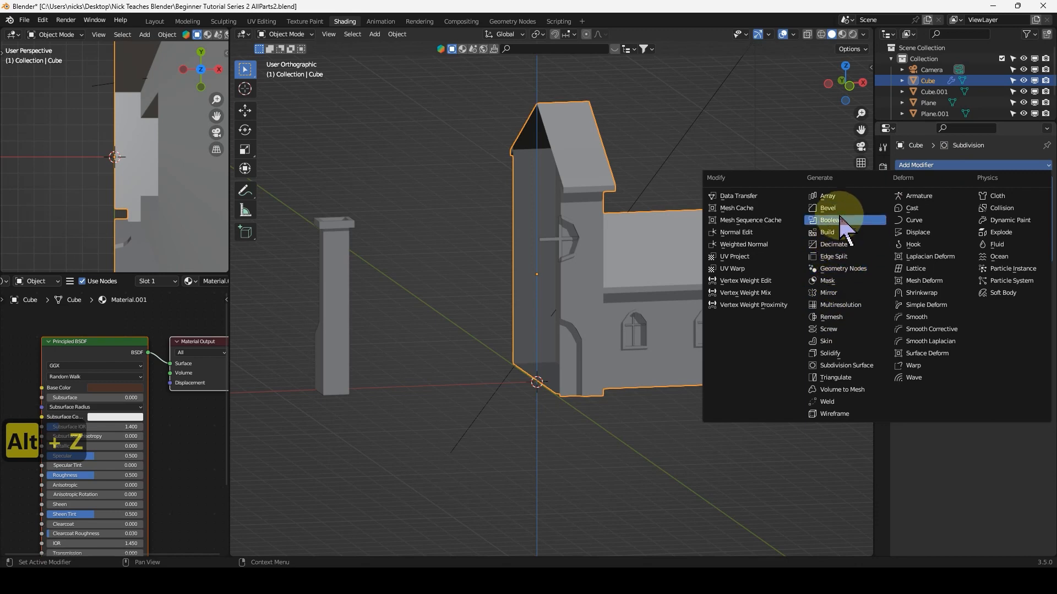
{"action": "left_click", "coordinate": [837, 293]}
{"action": "middle_click_drag", "start_coordinate": [597, 265], "coordinate": [520, 325]}
{"action": "key", "text": "KP_1"}
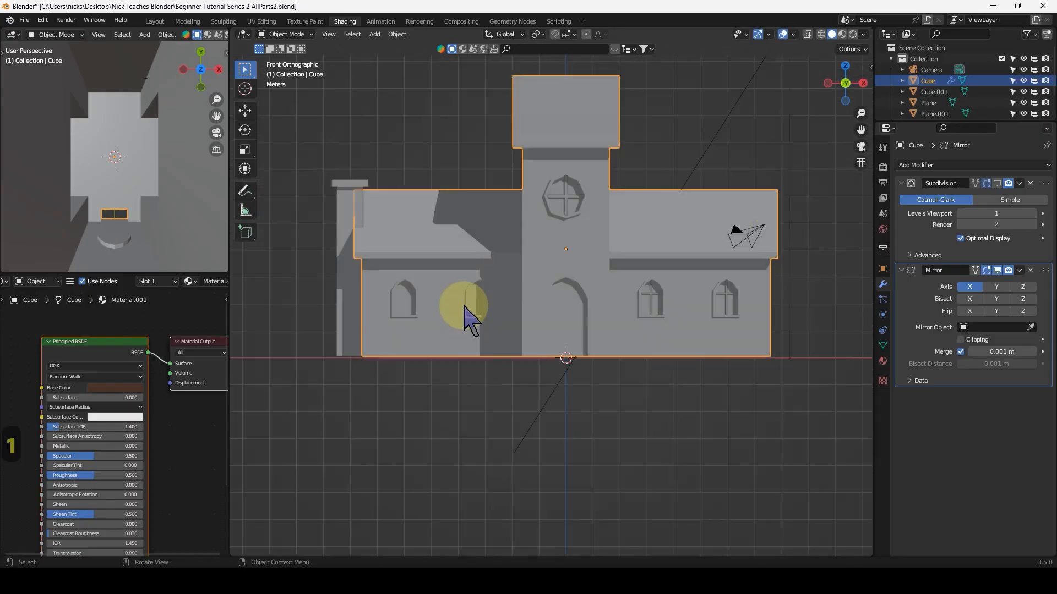
Add a Mirror modifier on the X axis to the cross bars in the window just right of the tower.
{"action": "left_click", "coordinate": [655, 298]}
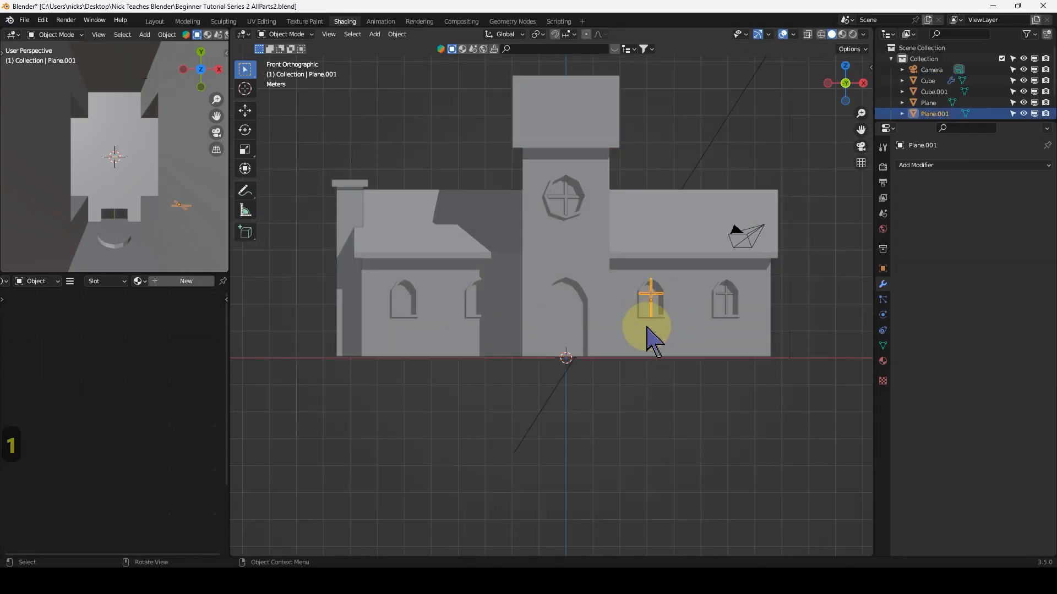
{"action": "scroll", "coordinate": [605, 327], "scroll_direction": "up", "scroll_amount": 4}
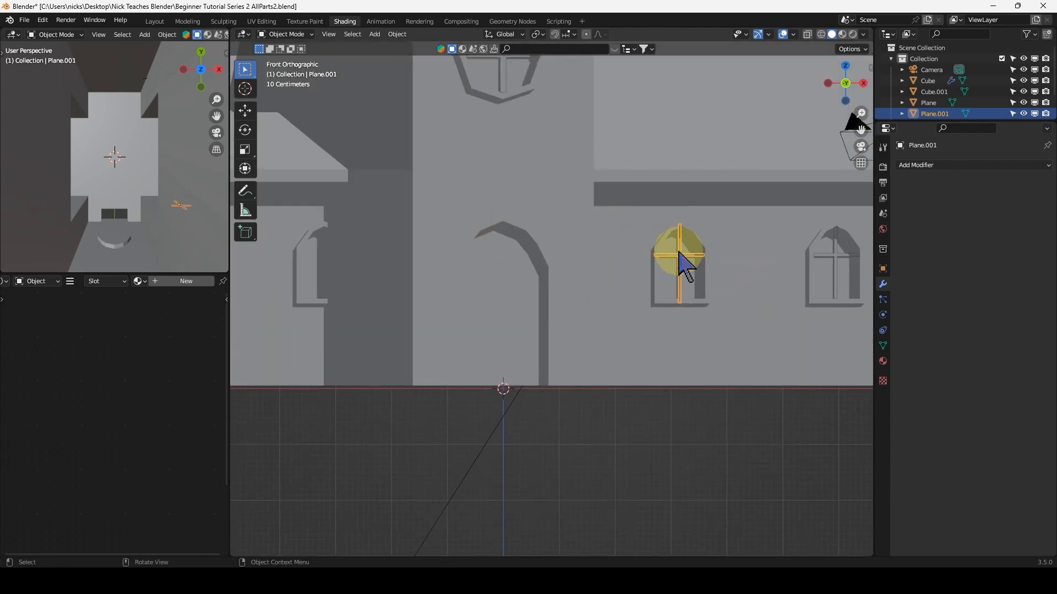
{"action": "left_click", "coordinate": [946, 165]}
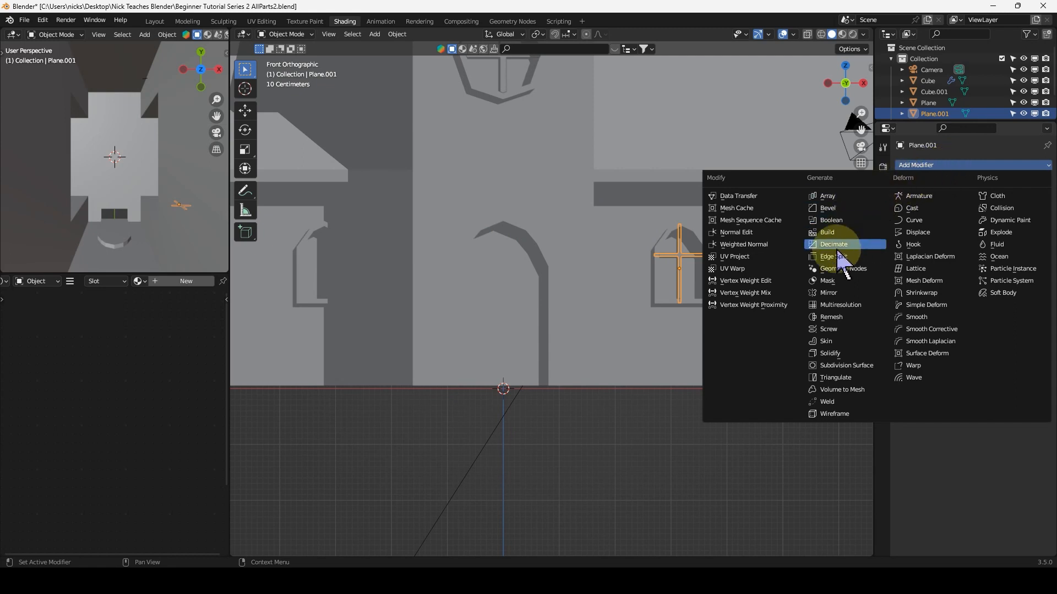
{"action": "left_click", "coordinate": [848, 305]}
{"action": "scroll", "coordinate": [622, 295], "scroll_direction": "down", "scroll_amount": 4}
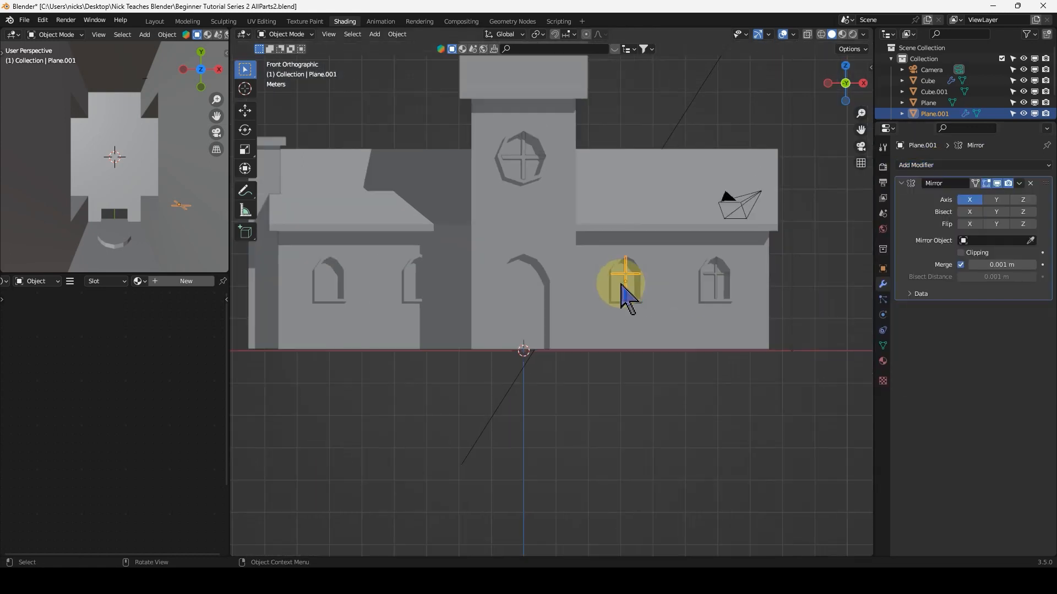
{"action": "middle_click_drag", "start_coordinate": [627, 300], "coordinate": [738, 323], "text": "shift"}
{"action": "scroll", "coordinate": [720, 318], "scroll_direction": "down", "scroll_amount": 2}
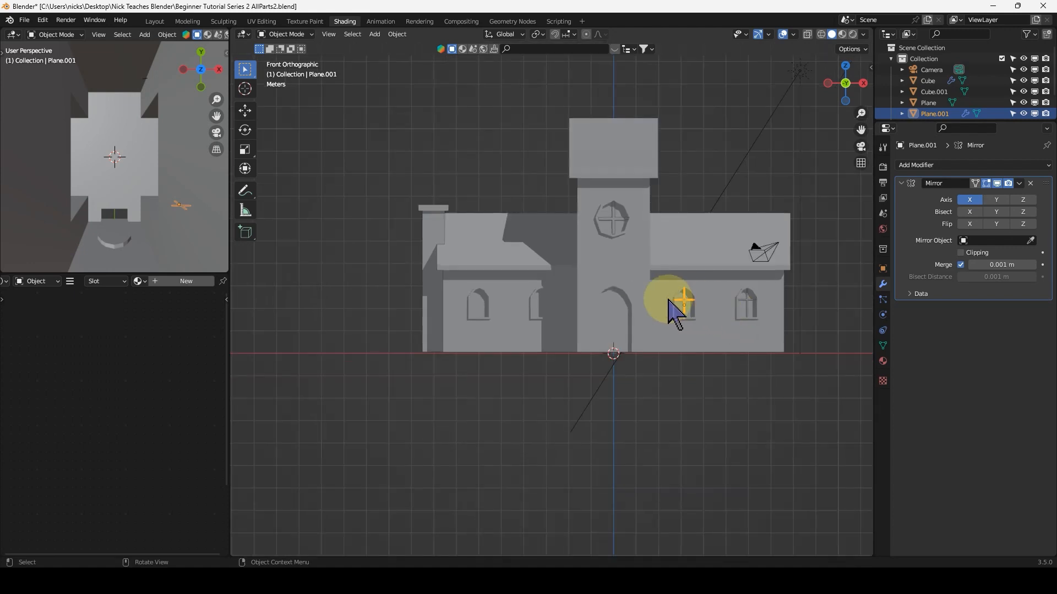
{"action": "middle_click_drag", "start_coordinate": [650, 325], "coordinate": [589, 325], "text": "shift"}
{"action": "key", "text": "g"}
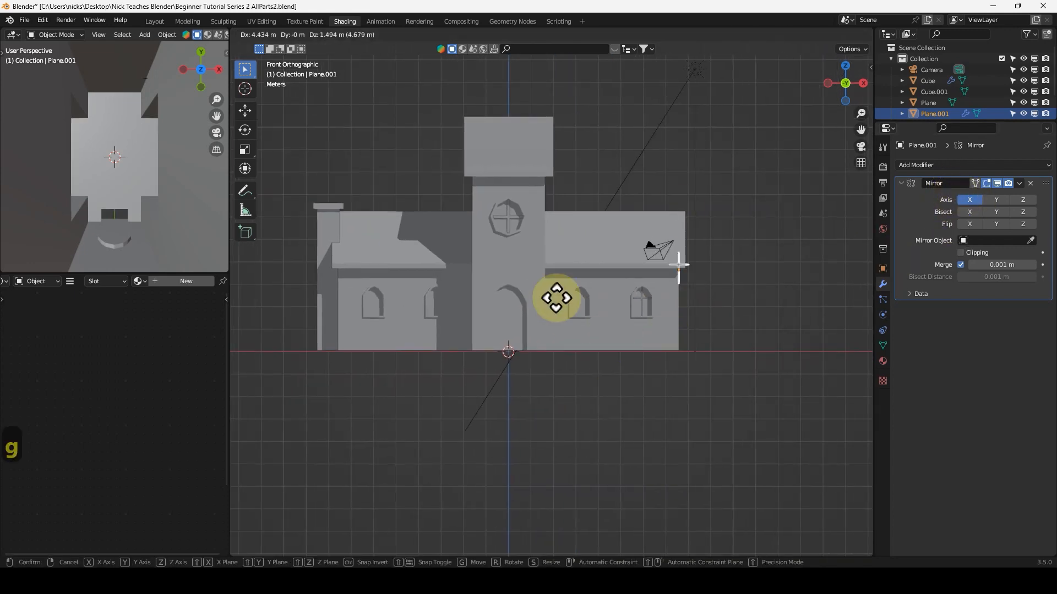
{"action": "left_click", "coordinate": [577, 312]}
Place the 3D cursor between the doorway and the nearest right-hand window, and set the window cross's origin to the 3D cursor.
{"action": "scroll", "coordinate": [583, 318], "scroll_direction": "up", "scroll_amount": 7}
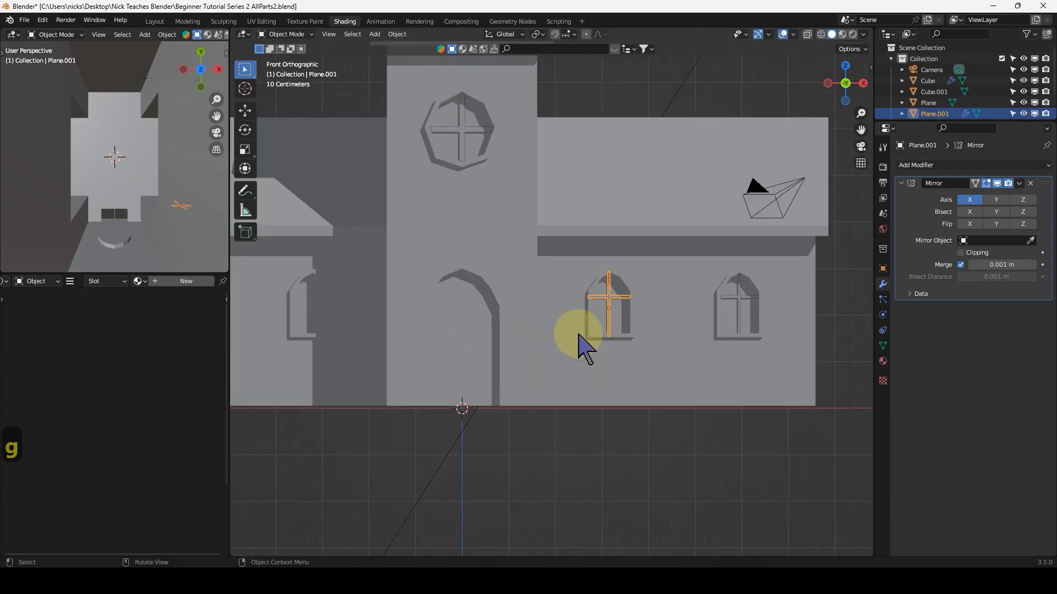
{"action": "scroll", "coordinate": [594, 325], "scroll_direction": "up", "scroll_amount": 6}
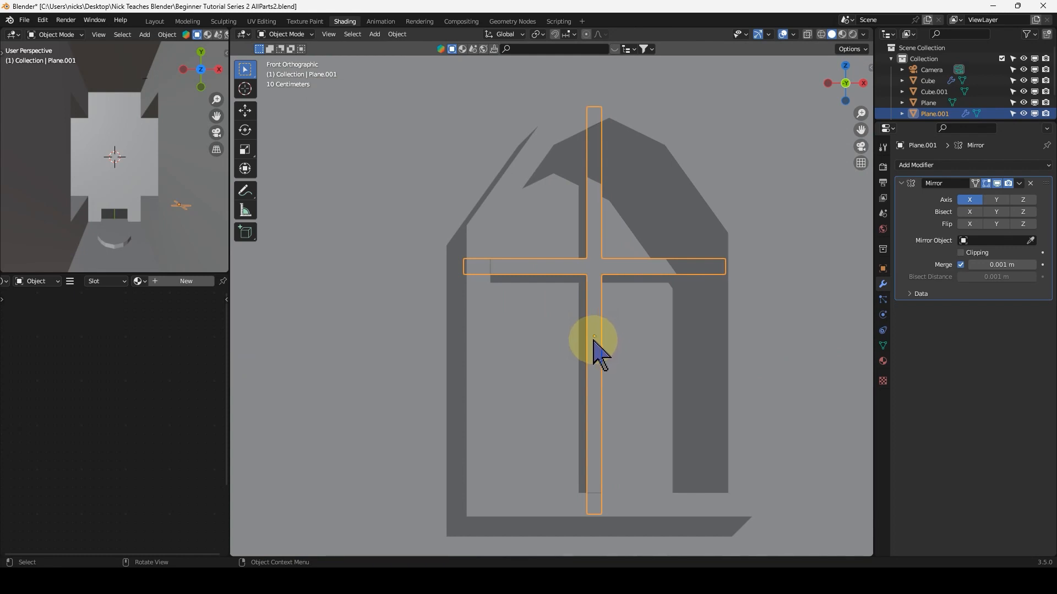
{"action": "scroll", "coordinate": [536, 333], "scroll_direction": "down", "scroll_amount": 5}
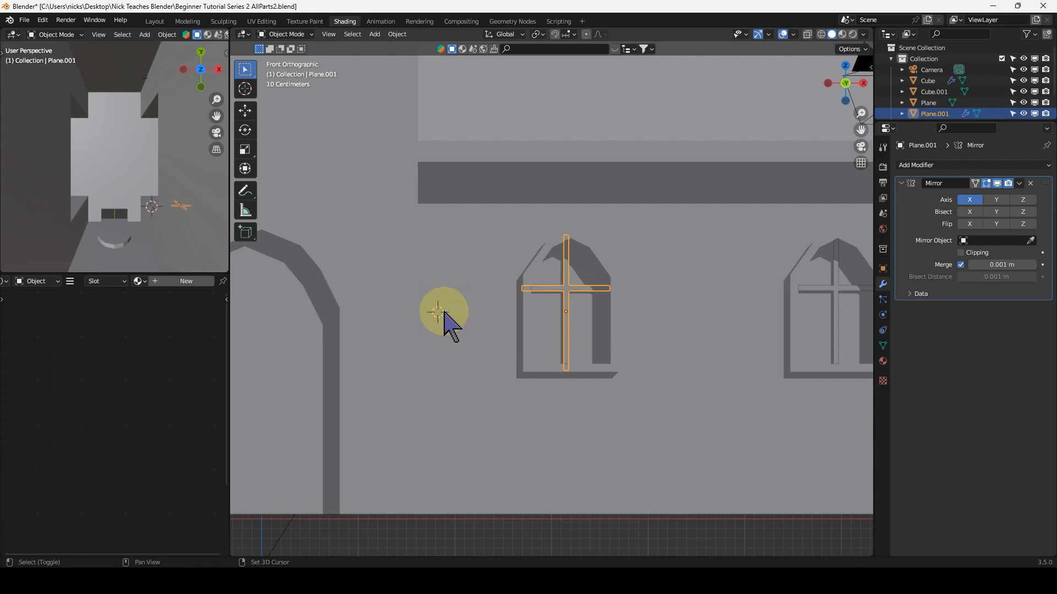
{"action": "left_click", "coordinate": [396, 34]}
{"action": "mouse_move", "coordinate": [441, 57]}
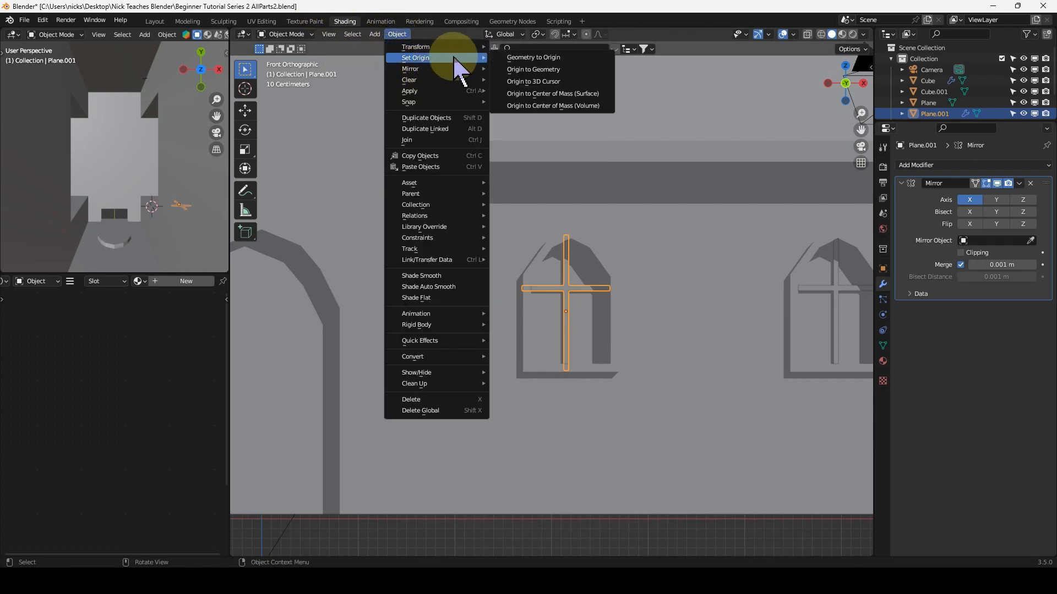
{"action": "left_click", "coordinate": [566, 83]}
{"action": "scroll", "coordinate": [438, 311], "scroll_direction": "down", "scroll_amount": 2}
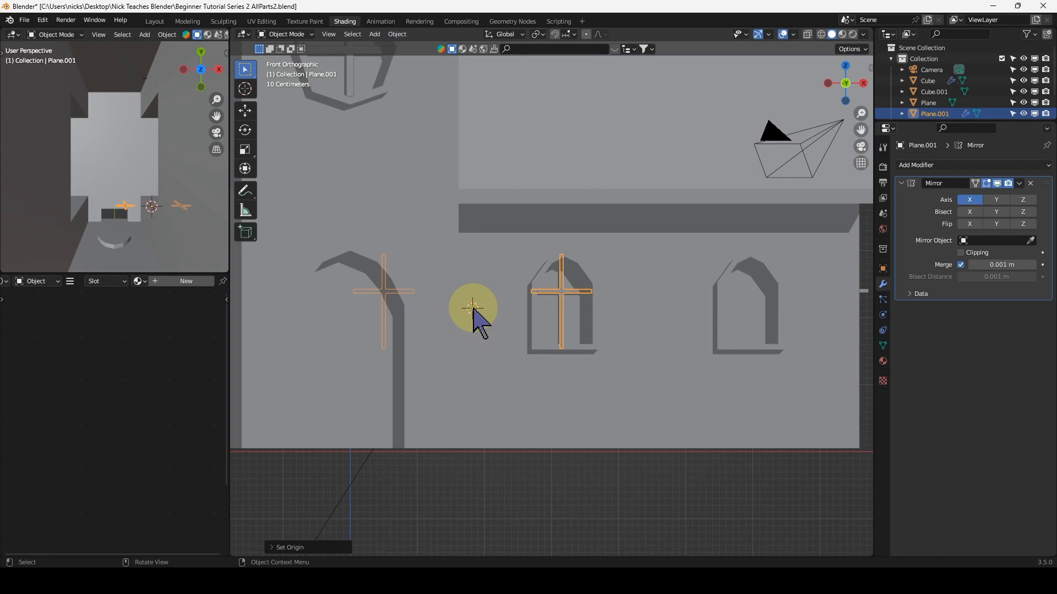
{"action": "scroll", "coordinate": [430, 262], "scroll_direction": "down", "scroll_amount": 2}
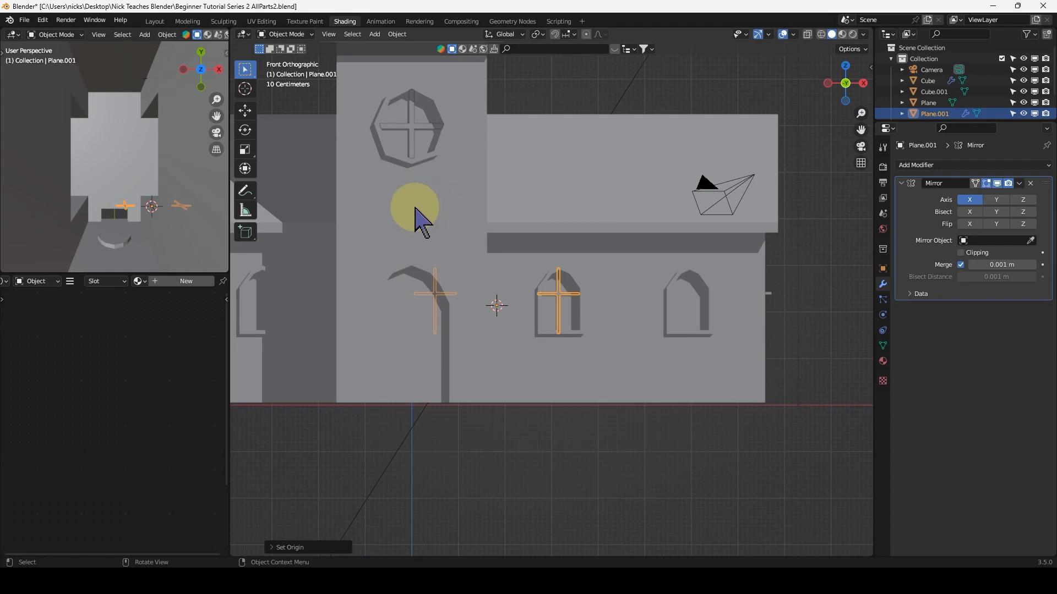
Set the main building, Cube, as the mirror object of the window cross's Mirror modifier.
{"action": "scroll", "coordinate": [417, 216], "scroll_direction": "down", "scroll_amount": 2}
{"action": "middle_click_drag", "start_coordinate": [466, 247], "coordinate": [540, 252], "text": "shift"}
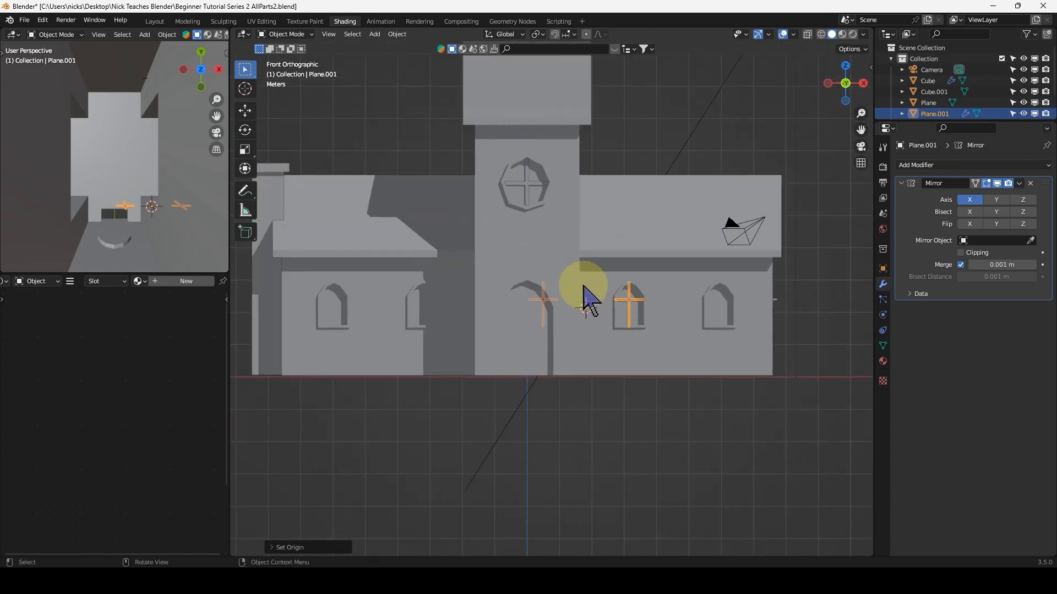
{"action": "left_click", "coordinate": [1031, 241]}
{"action": "left_click", "coordinate": [542, 242]}
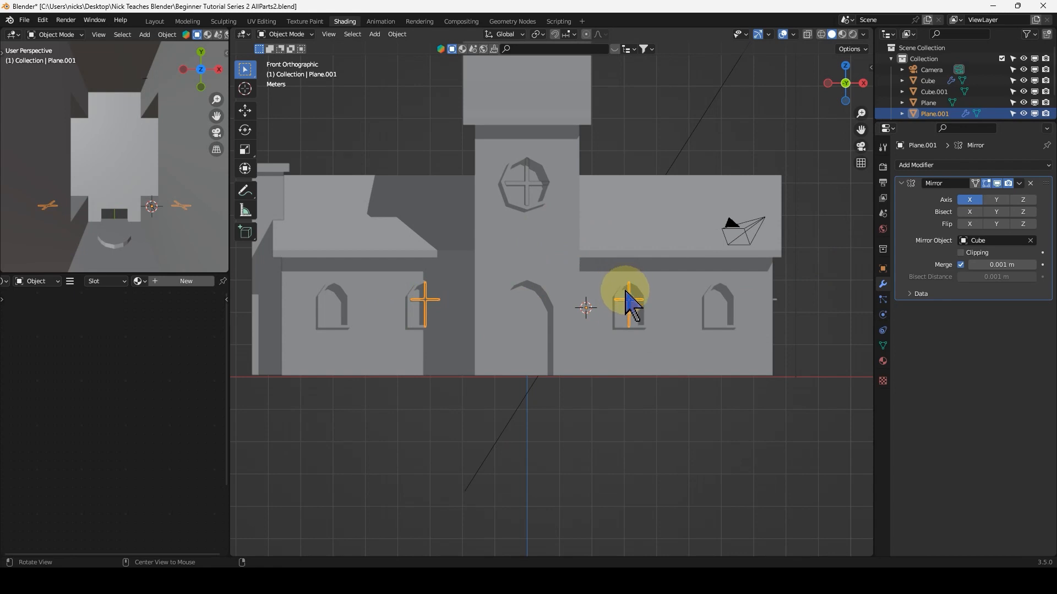
Make a linked duplicate of the window cross and move it about 2.77 m along X into the outer right-hand window.
{"action": "key", "text": "alt+d"}
{"action": "key", "text": "x"}
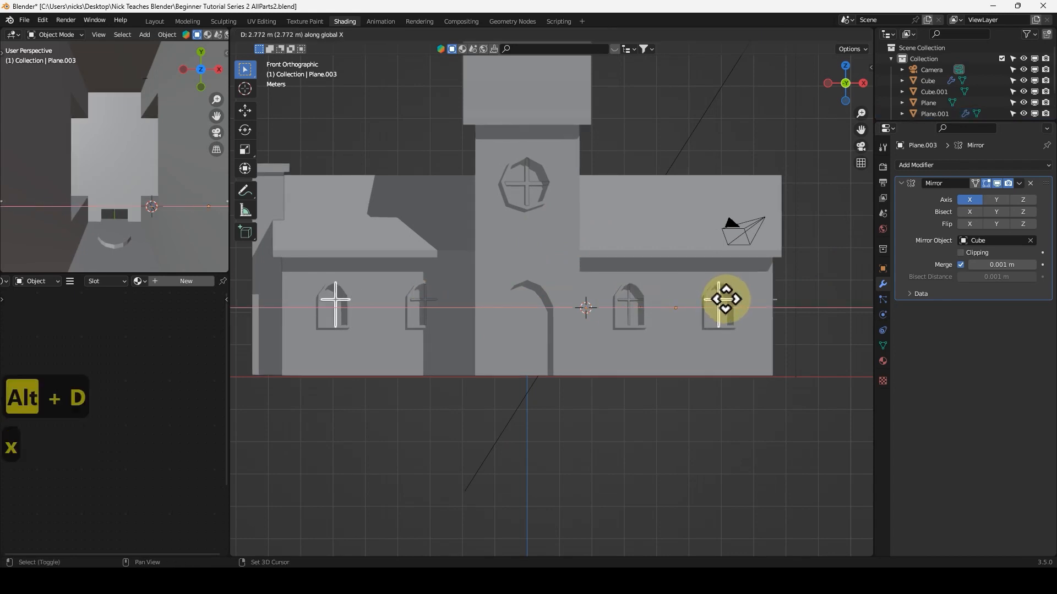
{"action": "left_click", "coordinate": [725, 299]}
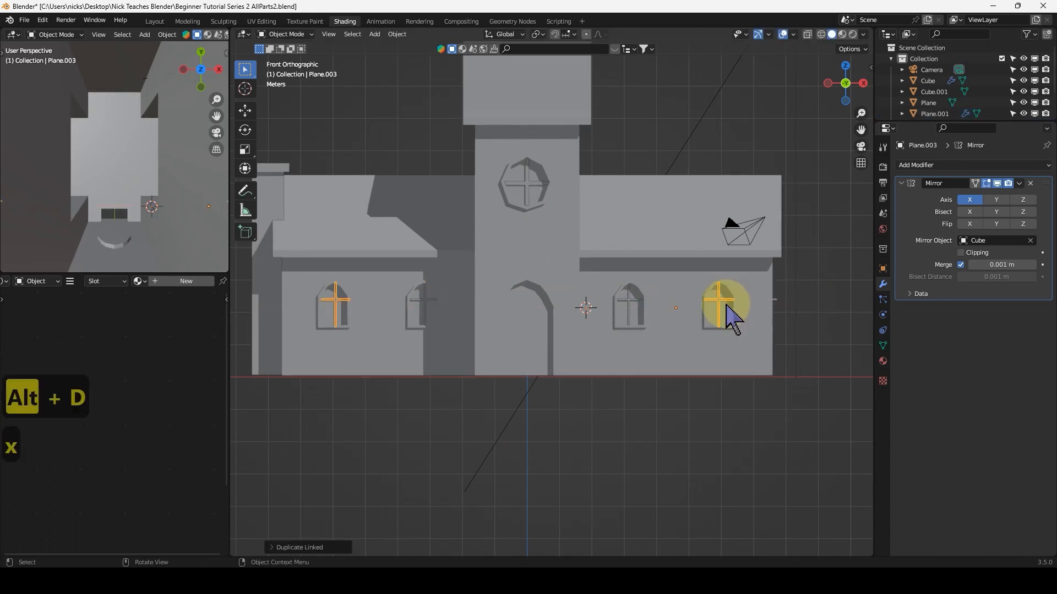
Turn on viewport display for the building's Subdivision modifier.
{"action": "middle_click_drag", "start_coordinate": [620, 243], "coordinate": [603, 258]}
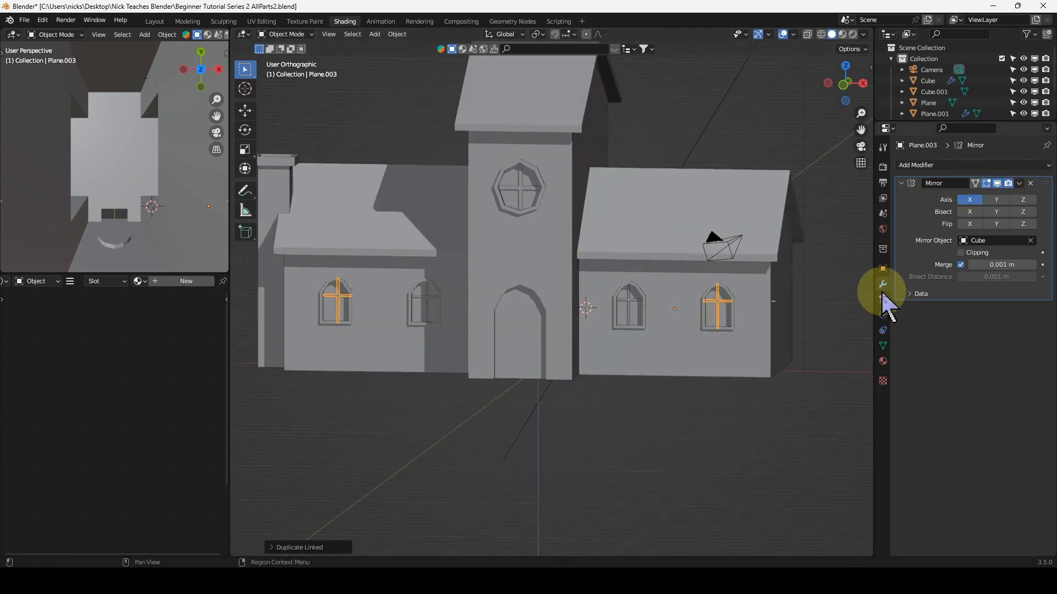
{"action": "left_click", "coordinate": [543, 257]}
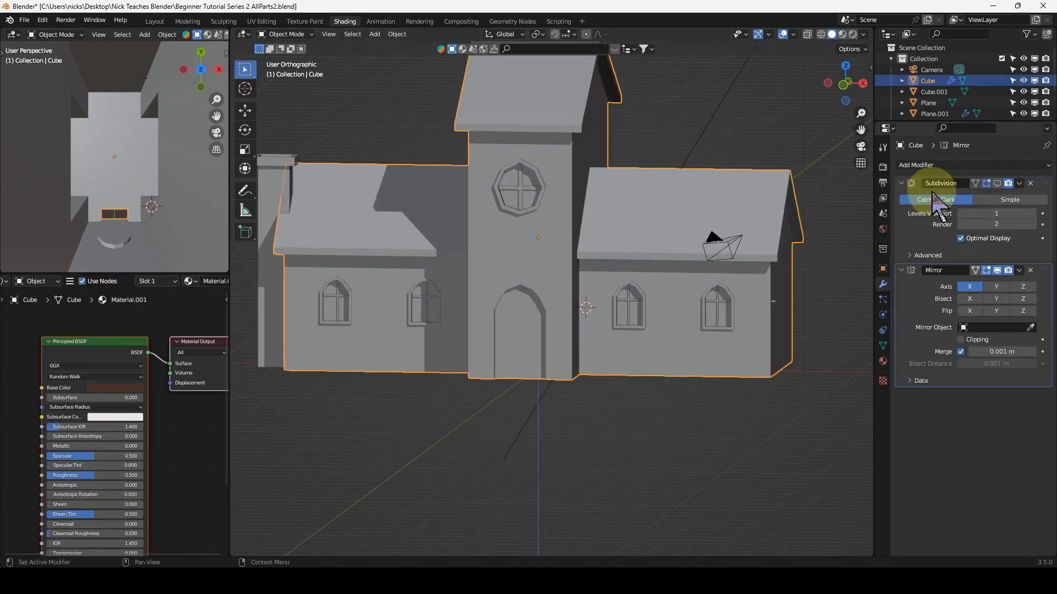
{"action": "left_click", "coordinate": [997, 183]}
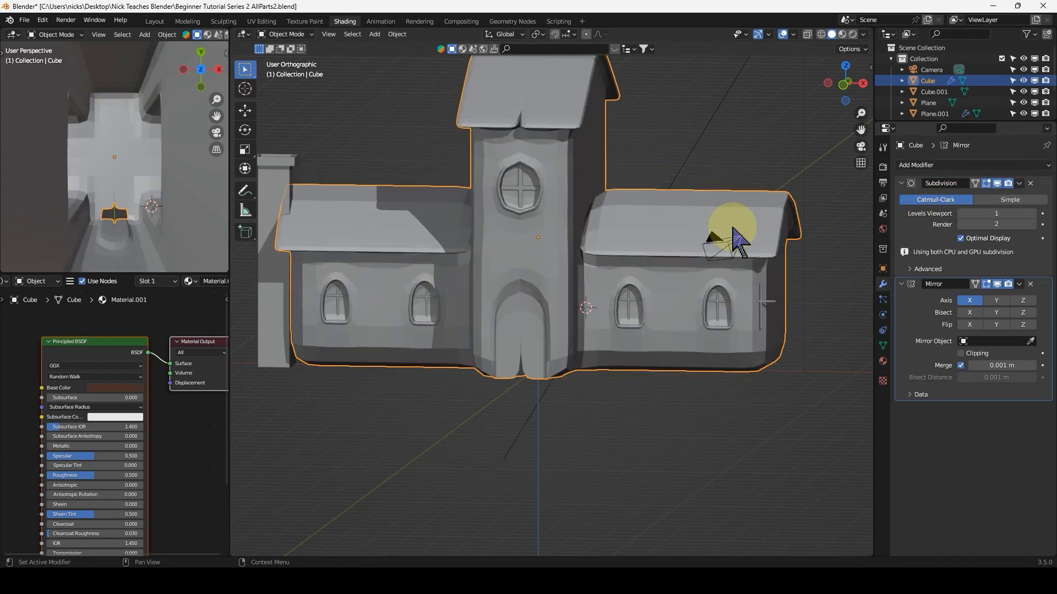
Examine the subdivided building's doorway, eaves, side walls and windows from several angles and from the front.
{"action": "middle_click_drag", "start_coordinate": [566, 276], "coordinate": [632, 241], "text": "shift"}
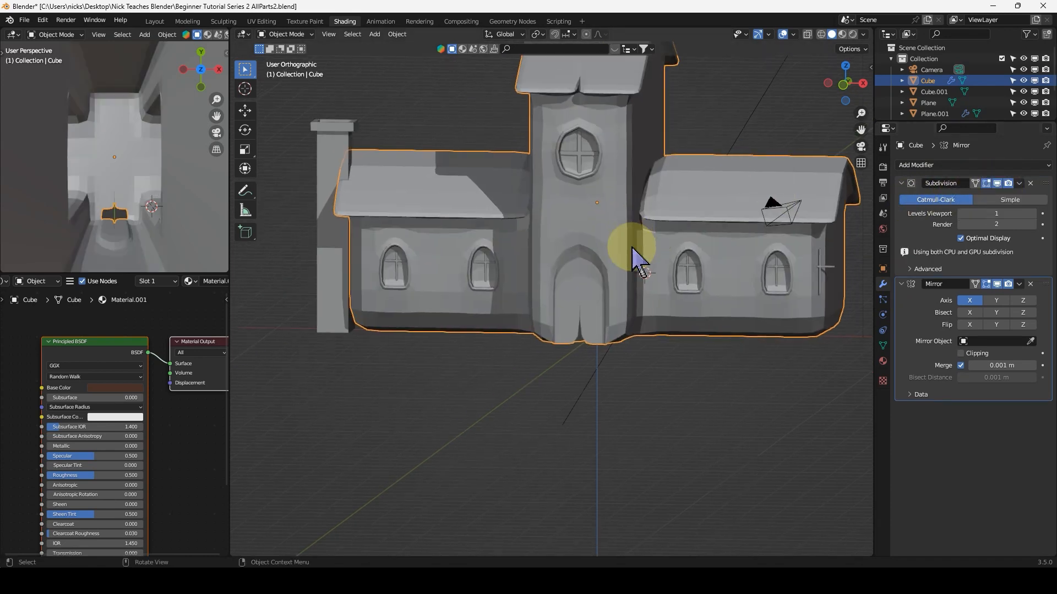
{"action": "scroll", "coordinate": [613, 323], "scroll_direction": "up", "scroll_amount": 3}
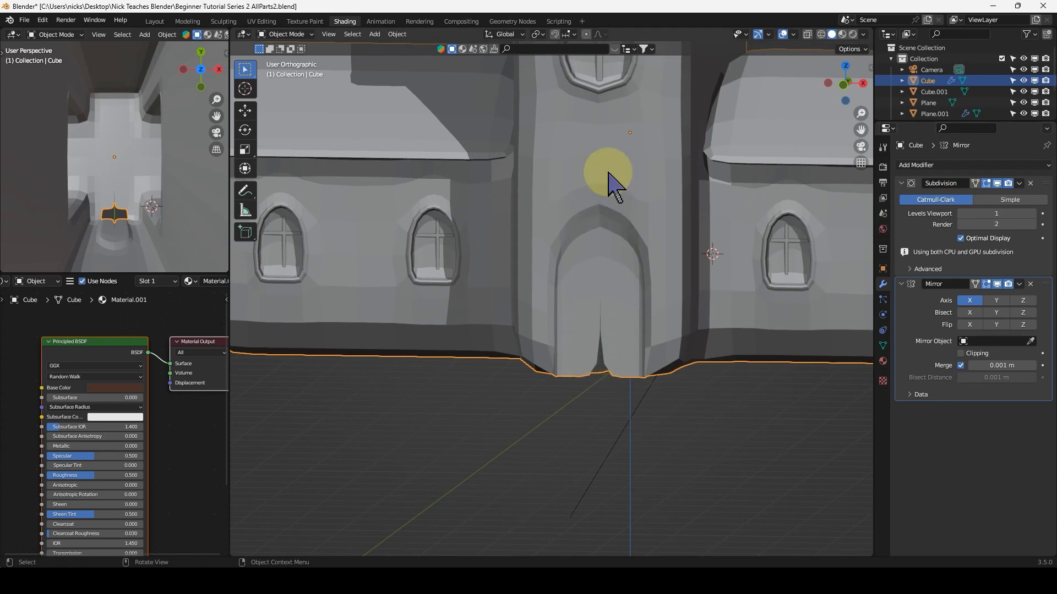
{"action": "middle_click_drag", "start_coordinate": [602, 188], "coordinate": [486, 278]}
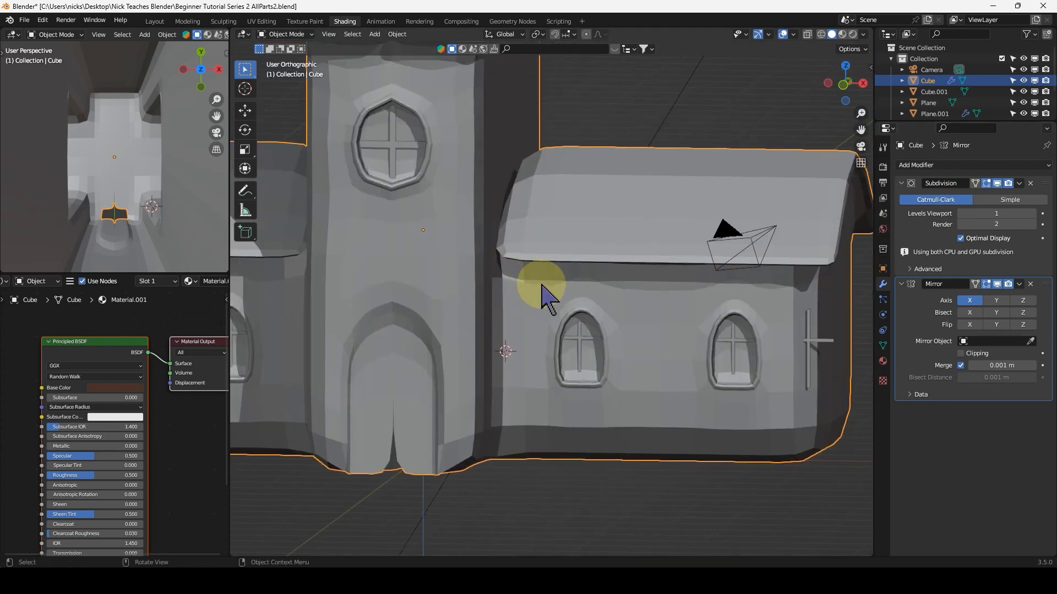
{"action": "middle_click_drag", "start_coordinate": [677, 304], "coordinate": [614, 271], "text": "shift"}
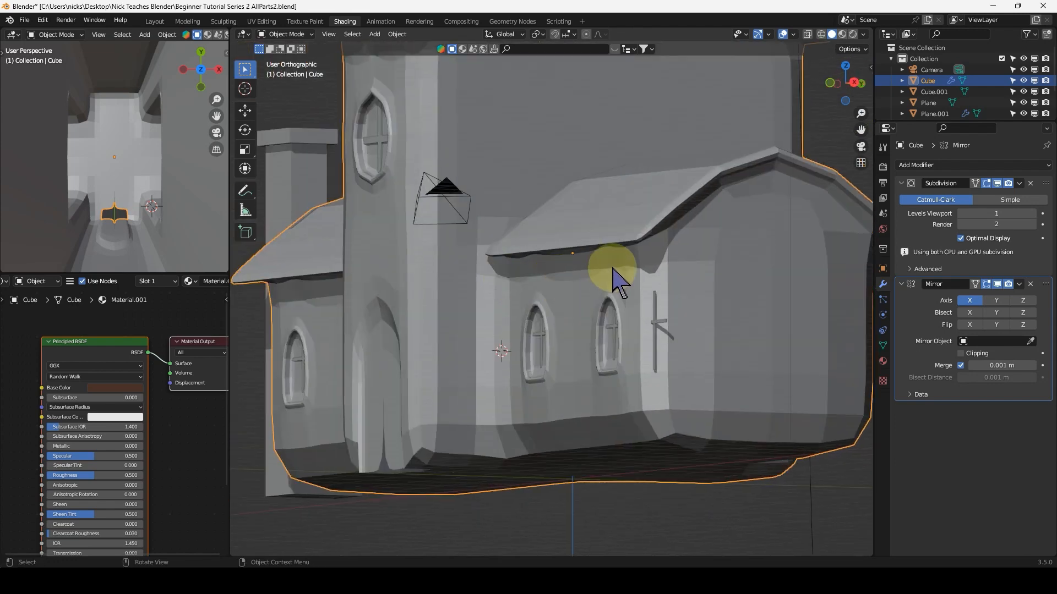
{"action": "scroll", "coordinate": [616, 279], "scroll_direction": "up", "scroll_amount": 1}
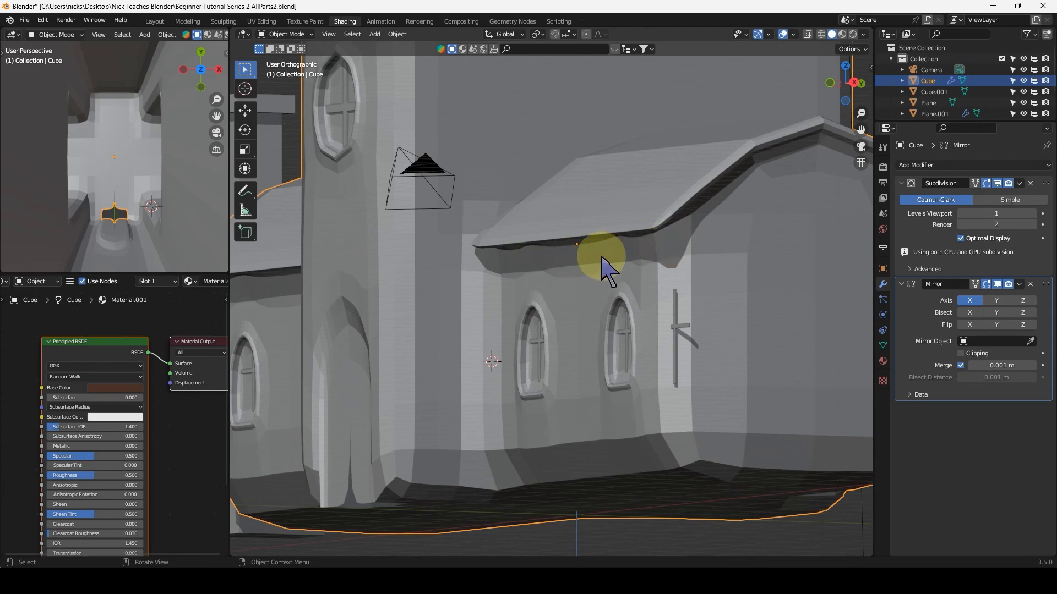
{"action": "key", "text": "Tab"}
{"action": "scroll", "coordinate": [653, 271], "scroll_direction": "up", "scroll_amount": 5}
{"action": "key", "text": "Tab"}
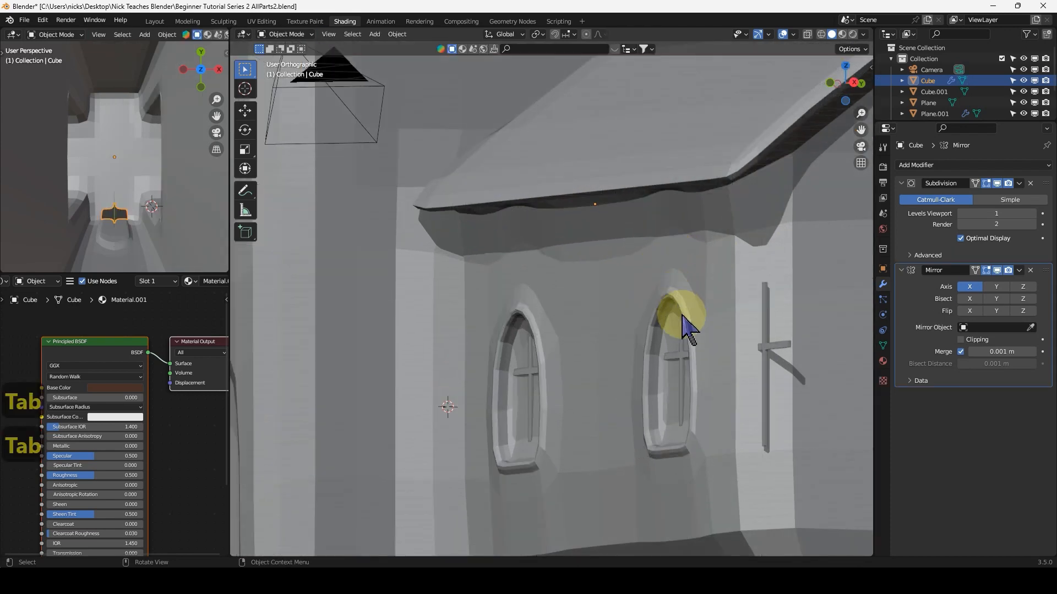
{"action": "scroll", "coordinate": [715, 338], "scroll_direction": "down", "scroll_amount": 5}
{"action": "key", "text": "1"}
{"action": "scroll", "coordinate": [484, 292], "scroll_direction": "up", "scroll_amount": 3}
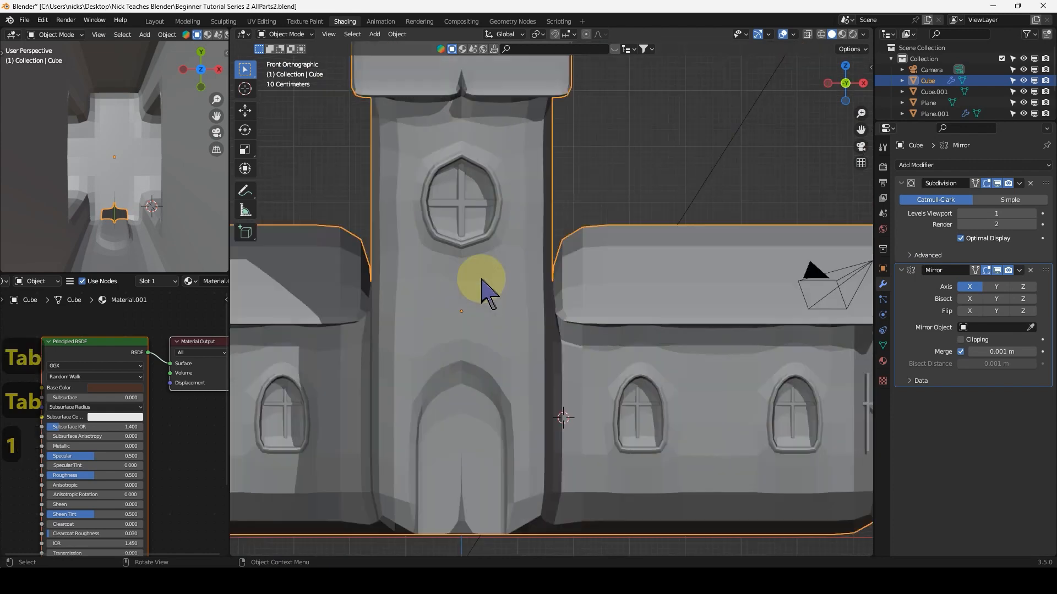
Enter Edit Mode on the building and raise the Subdivision modifier's viewport levels to 4 while viewing the round window and tower roof.
{"action": "key", "text": "Tab"}
{"action": "scroll", "coordinate": [550, 231], "scroll_direction": "up", "scroll_amount": 3}
{"action": "middle_click_drag", "start_coordinate": [573, 189], "coordinate": [587, 432], "text": "shift"}
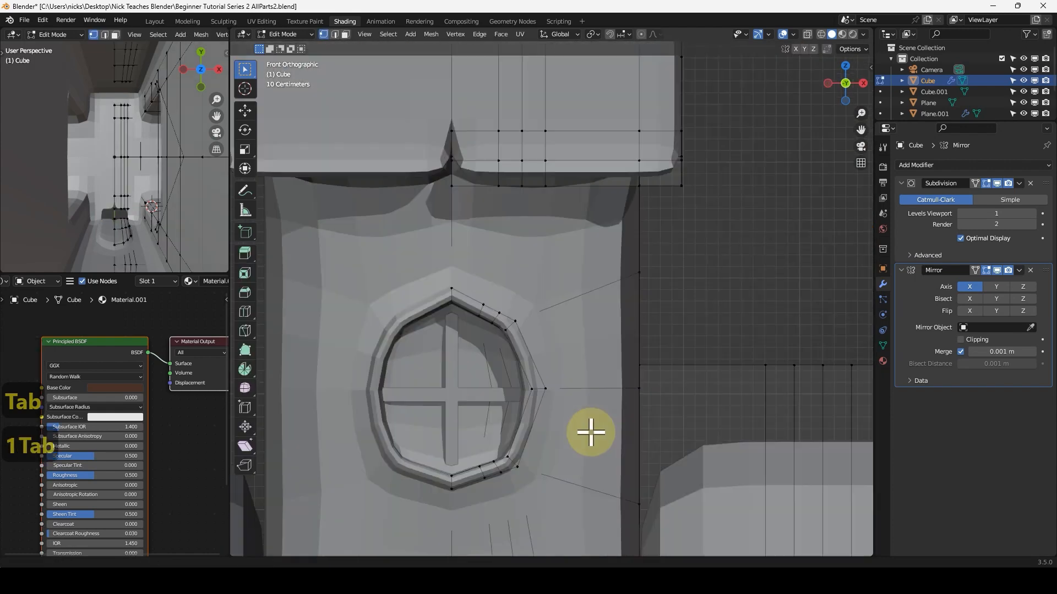
{"action": "mouse_move", "coordinate": [567, 193]}
{"action": "middle_mouse_down"}
{"action": "mouse_move", "coordinate": [488, 165]}
{"action": "mouse_move", "coordinate": [570, 193]}
{"action": "middle_mouse_up"}
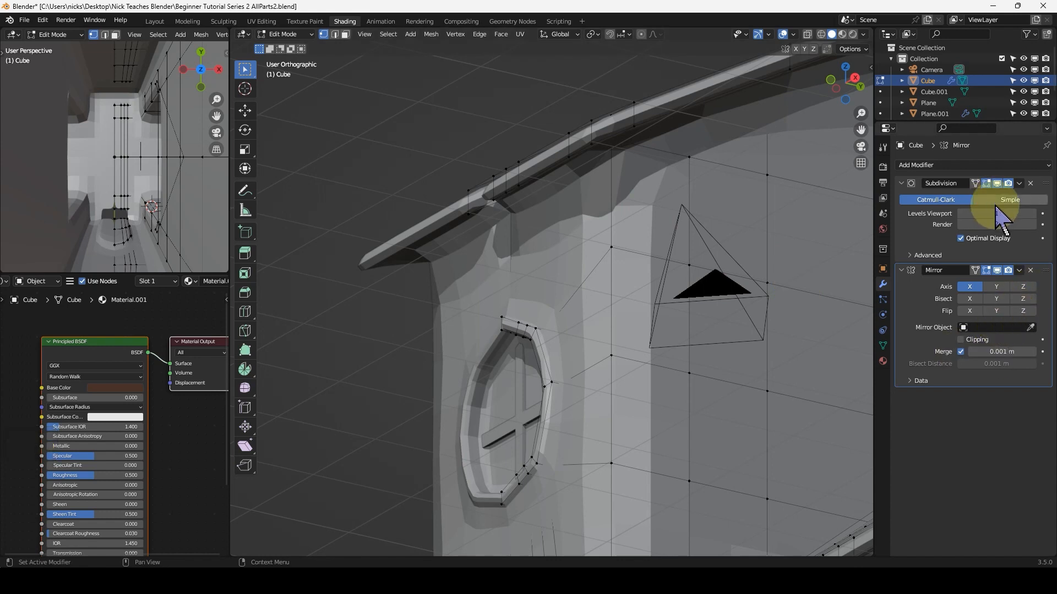
{"action": "left_click", "coordinate": [1034, 215]}
{"action": "left_click", "coordinate": [1034, 215]}
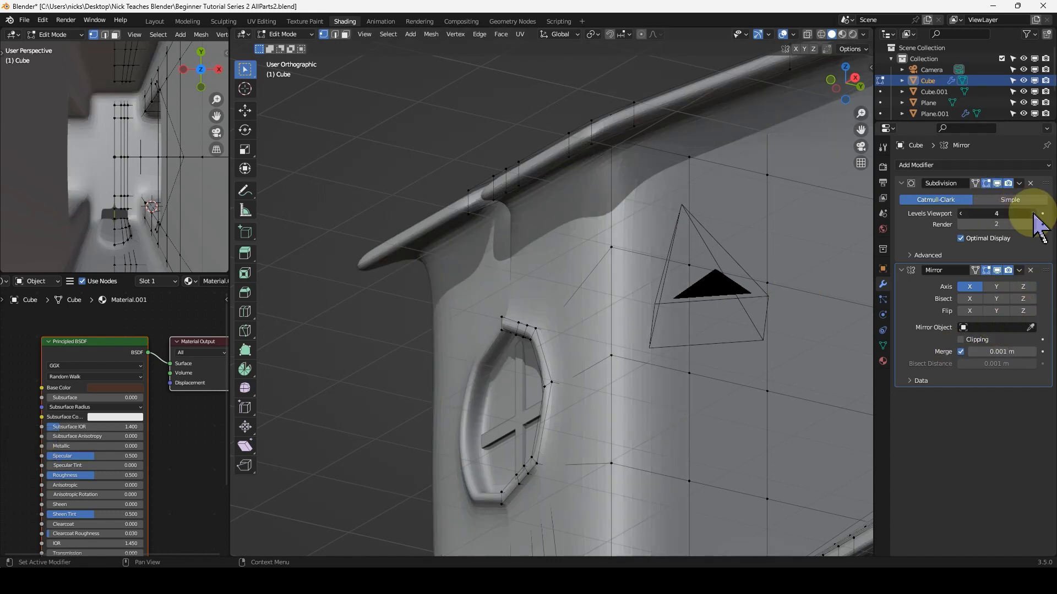
Set the building's Subdivision modifier to 3 viewport levels and face the front of the tower.
{"action": "left_click", "coordinate": [1034, 214]}
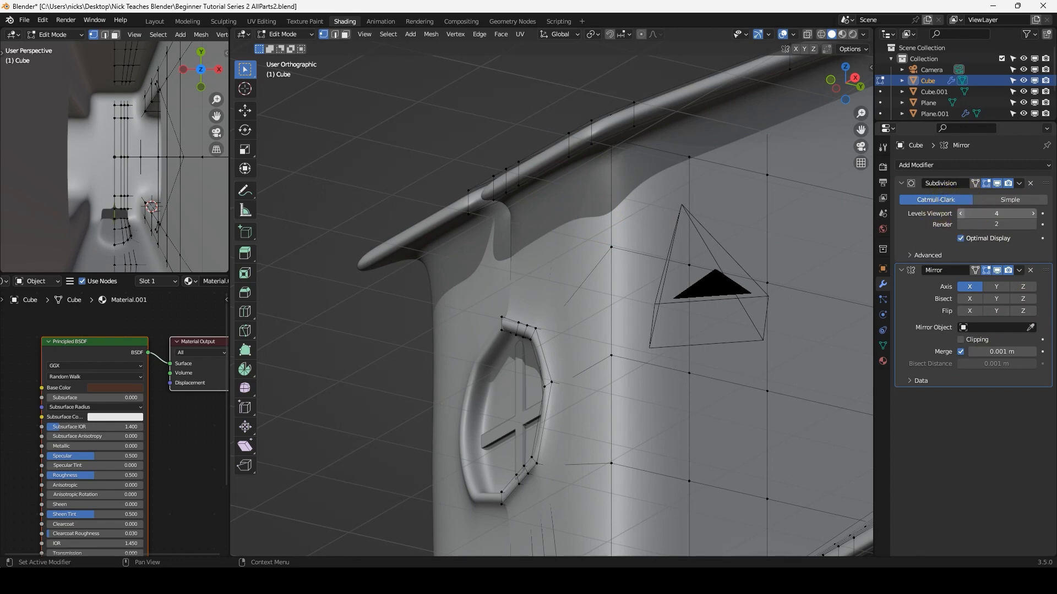
{"action": "middle_click_drag", "start_coordinate": [584, 210], "coordinate": [602, 193]}
{"action": "middle_click_drag", "start_coordinate": [470, 200], "coordinate": [517, 228]}
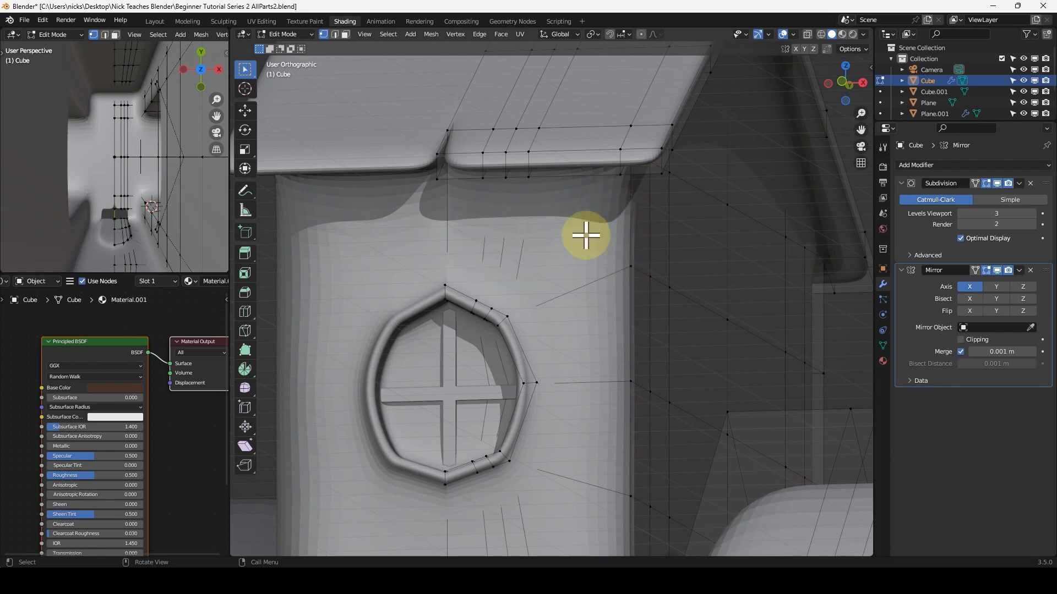
Add a horizontal loop cut around the tower wall above the round window, sliding it about halfway up towards the eaves.
{"action": "key", "text": "ctrl+r"}
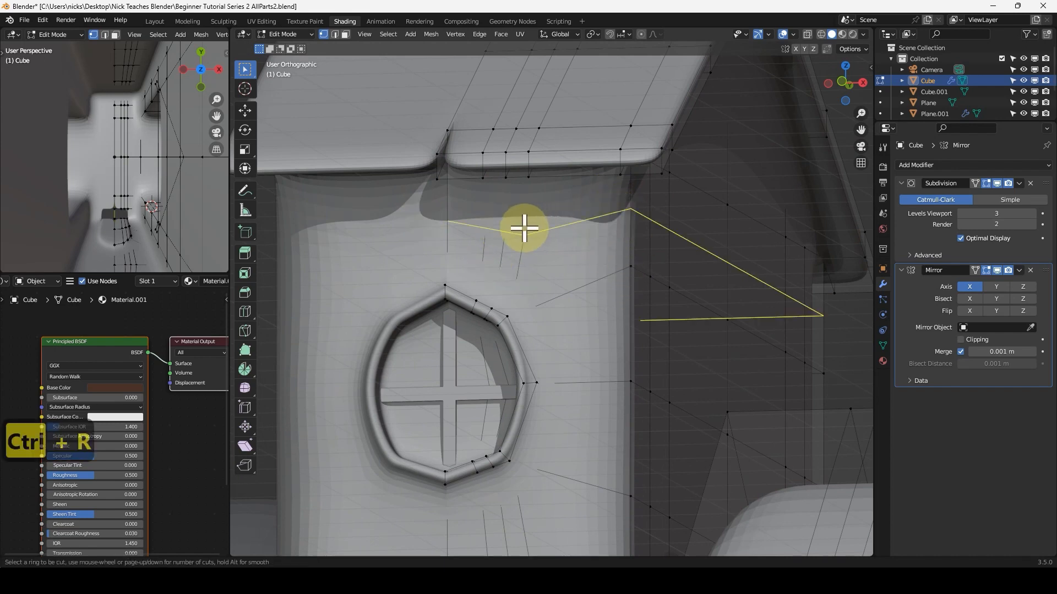
{"action": "left_click", "coordinate": [524, 228]}
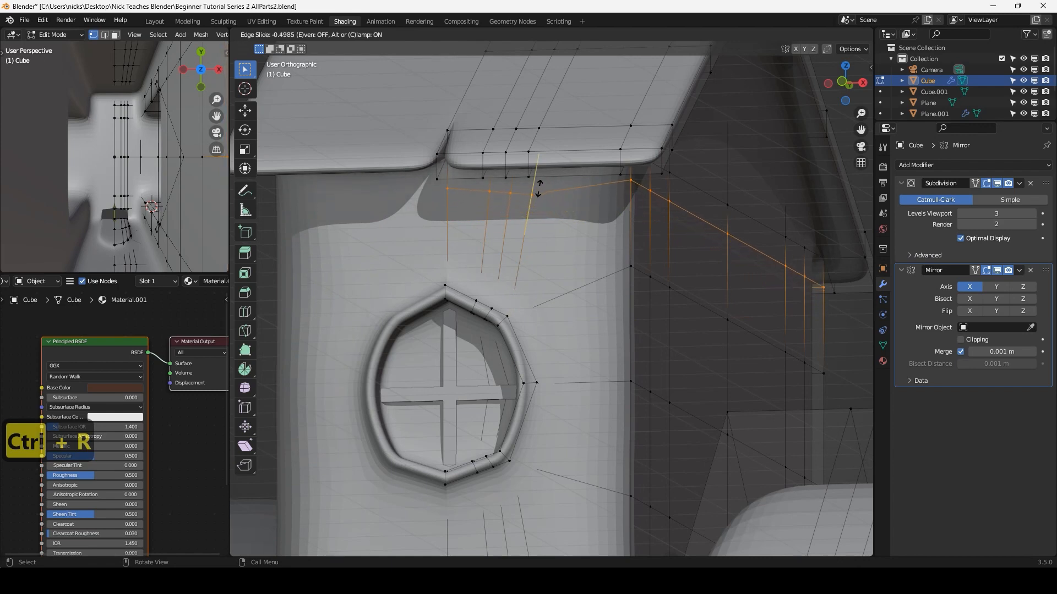
{"action": "left_click", "coordinate": [540, 183]}
{"action": "scroll", "coordinate": [569, 196], "scroll_direction": "up", "scroll_amount": 3}
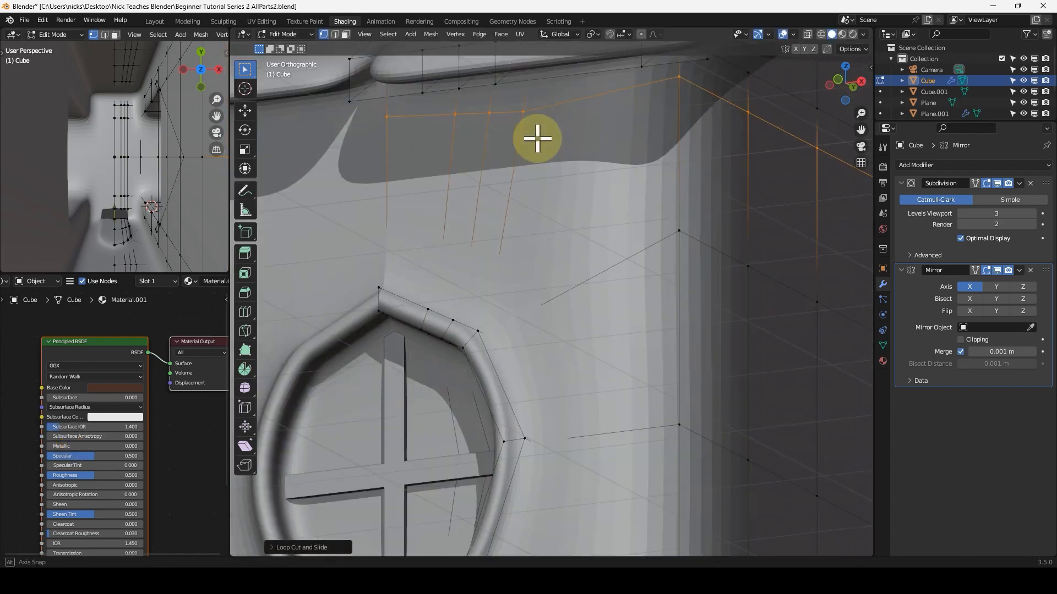
{"action": "middle_click_drag", "start_coordinate": [538, 138], "coordinate": [538, 140]}
{"action": "scroll", "coordinate": [530, 216], "scroll_direction": "down", "scroll_amount": 4}
{"action": "scroll", "coordinate": [566, 213], "scroll_direction": "up", "scroll_amount": 4}
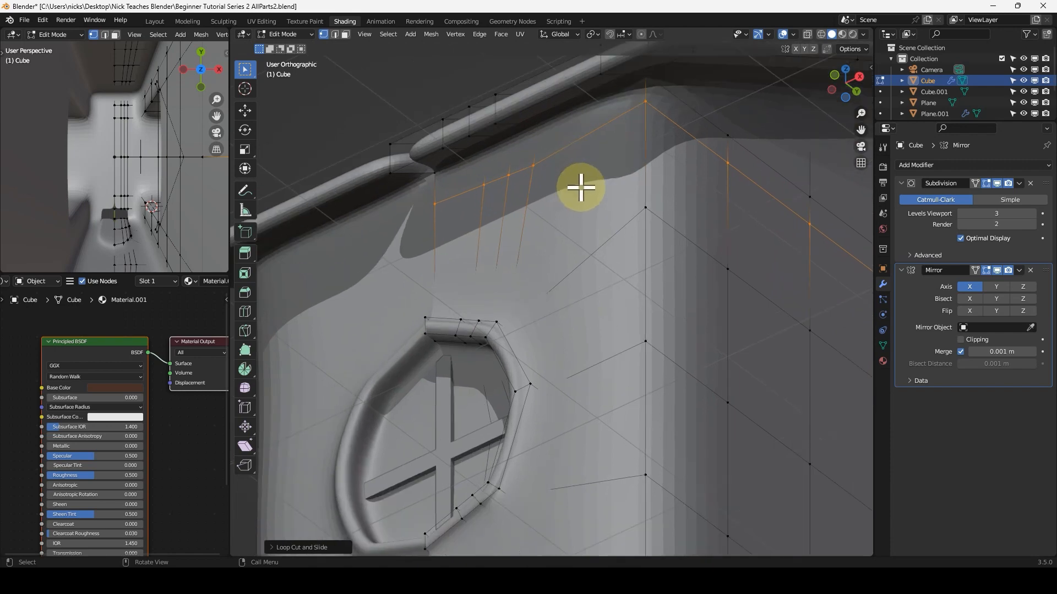
{"action": "scroll", "coordinate": [584, 184], "scroll_direction": "up", "scroll_amount": 1}
{"action": "middle_click_drag", "start_coordinate": [604, 154], "coordinate": [603, 245], "text": "shift"}
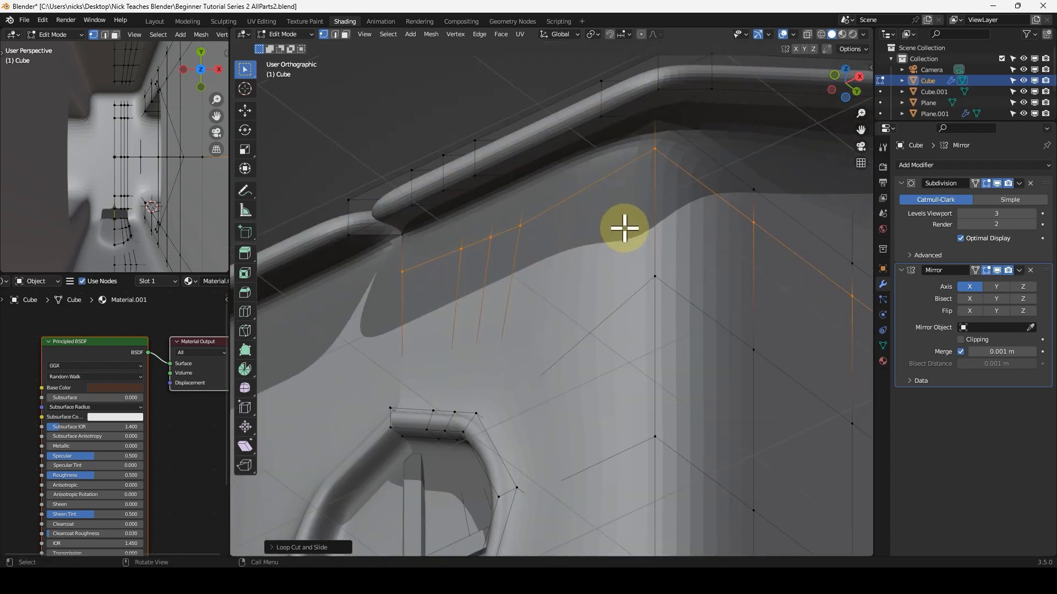
Flatten the new horizontal edge loop by scaling it to 0 along Z in the front view.
{"action": "key", "text": "g"}
{"action": "right_click", "coordinate": [623, 229]}
{"action": "middle_click_drag", "start_coordinate": [647, 278], "coordinate": [526, 162]}
{"action": "key", "text": "KP_1"}
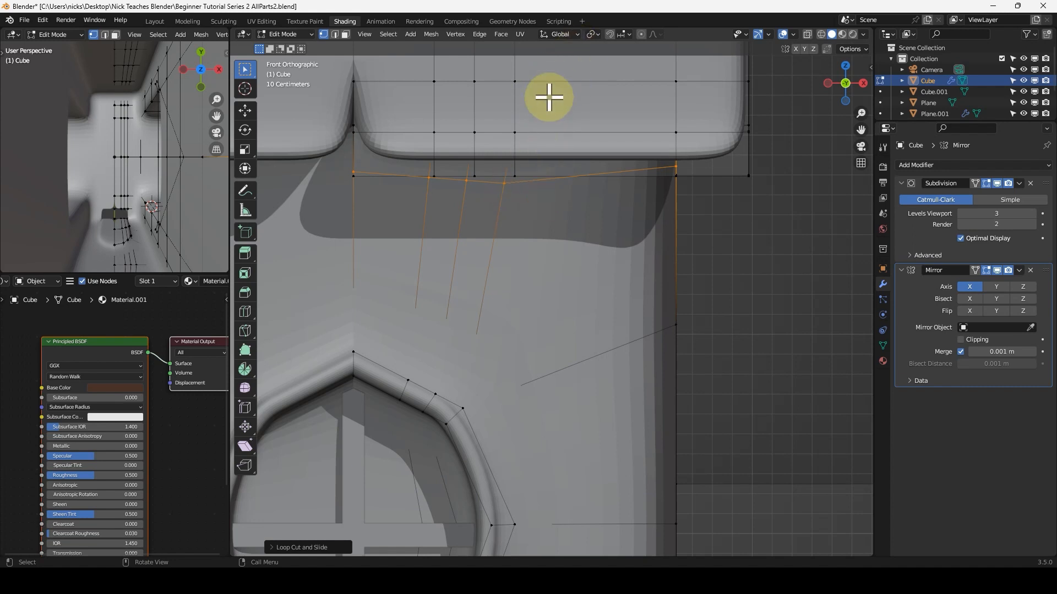
{"action": "type", "text": "sz"}
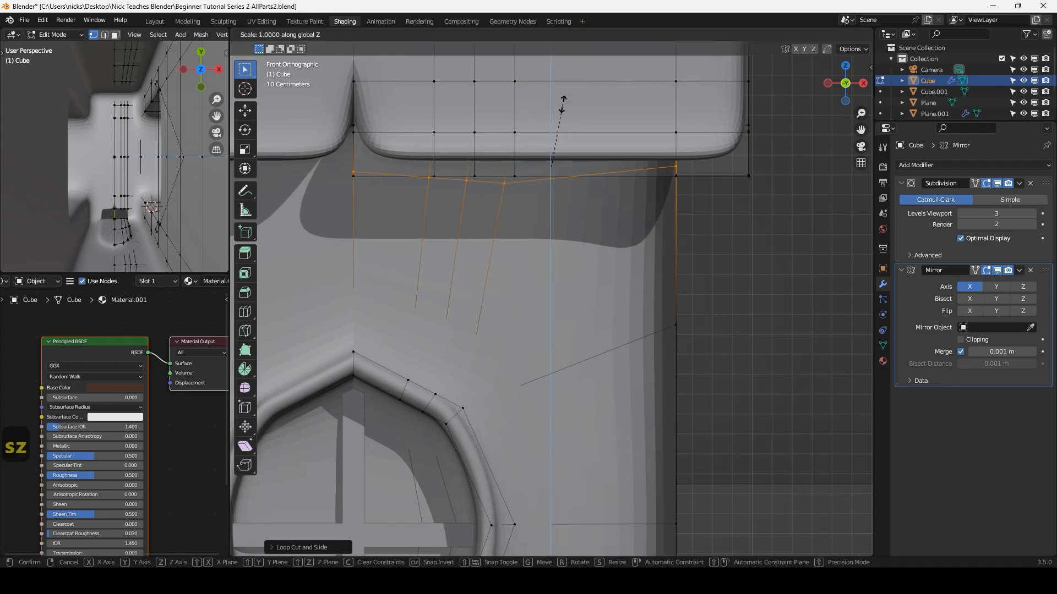
{"action": "type", "text": "0"}
{"action": "key", "text": "Return"}
{"action": "middle_click_drag", "start_coordinate": [550, 115], "coordinate": [569, 192]}
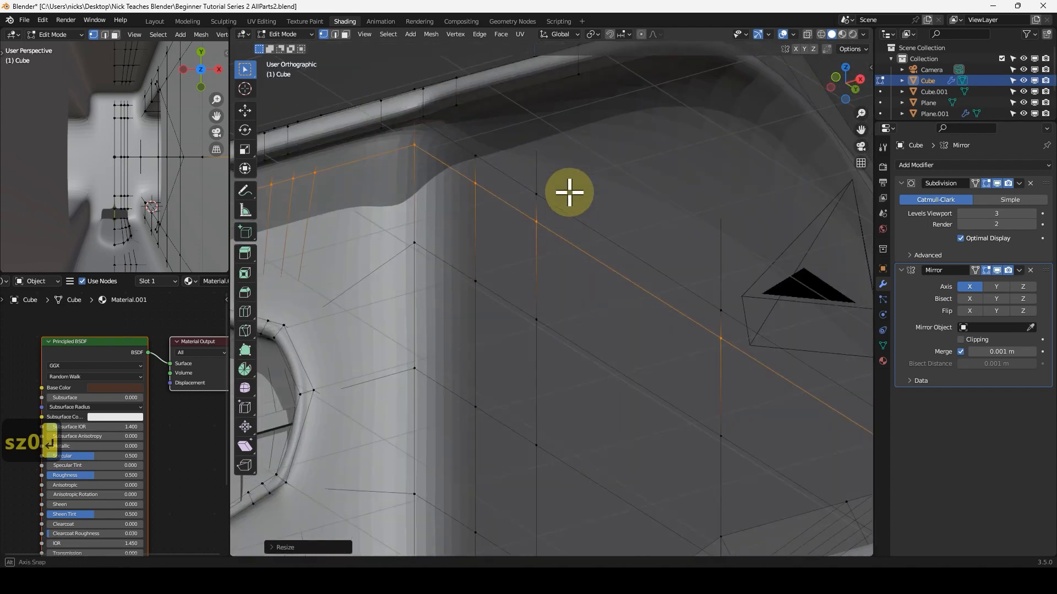
{"action": "key", "text": "g"}
{"action": "key", "text": "z"}
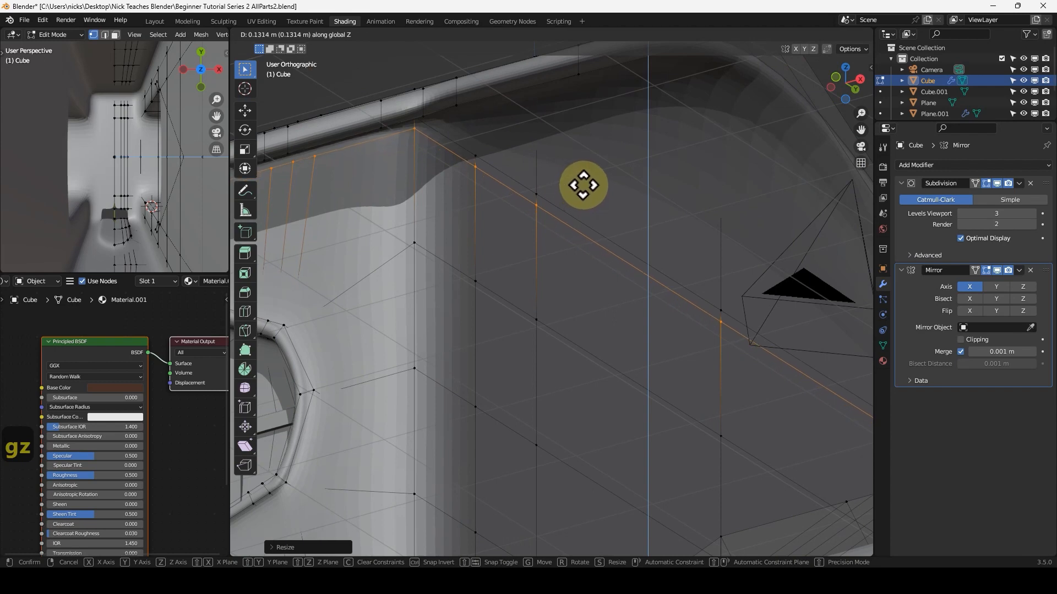
{"action": "left_click", "coordinate": [584, 185]}
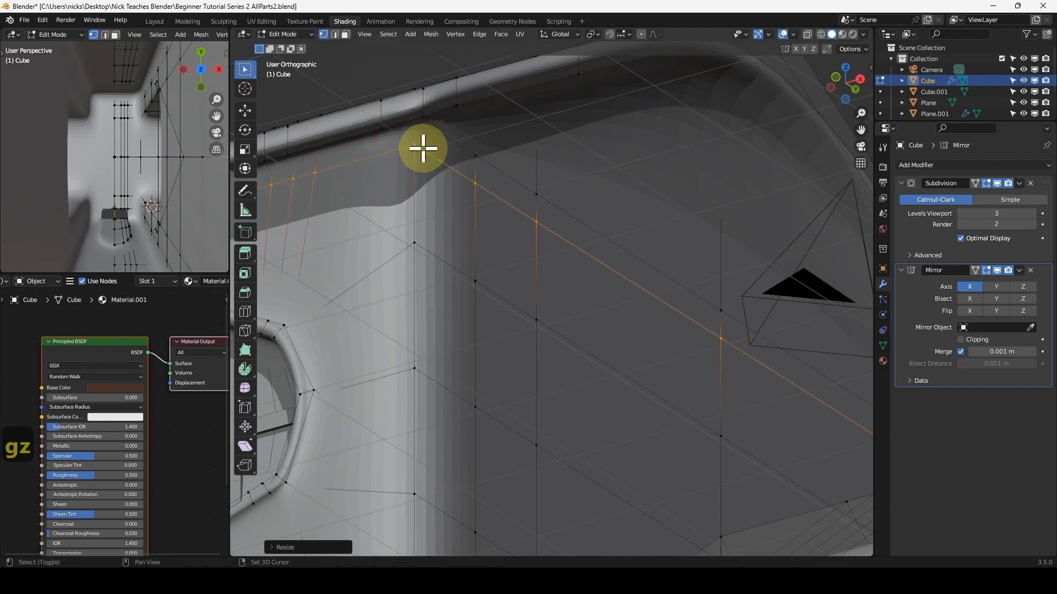
Move the flattened edge loop up about 0.19 m along Z, close under the tower's eaves.
{"action": "scroll", "coordinate": [440, 157], "scroll_direction": "up", "scroll_amount": 4}
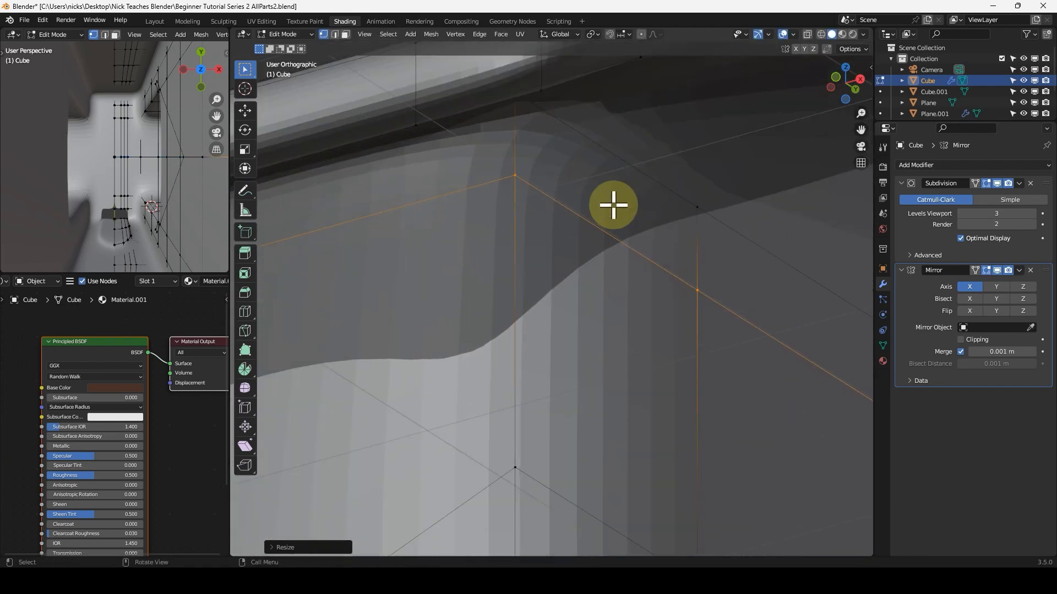
{"action": "key", "text": "g"}
{"action": "key", "text": "z"}
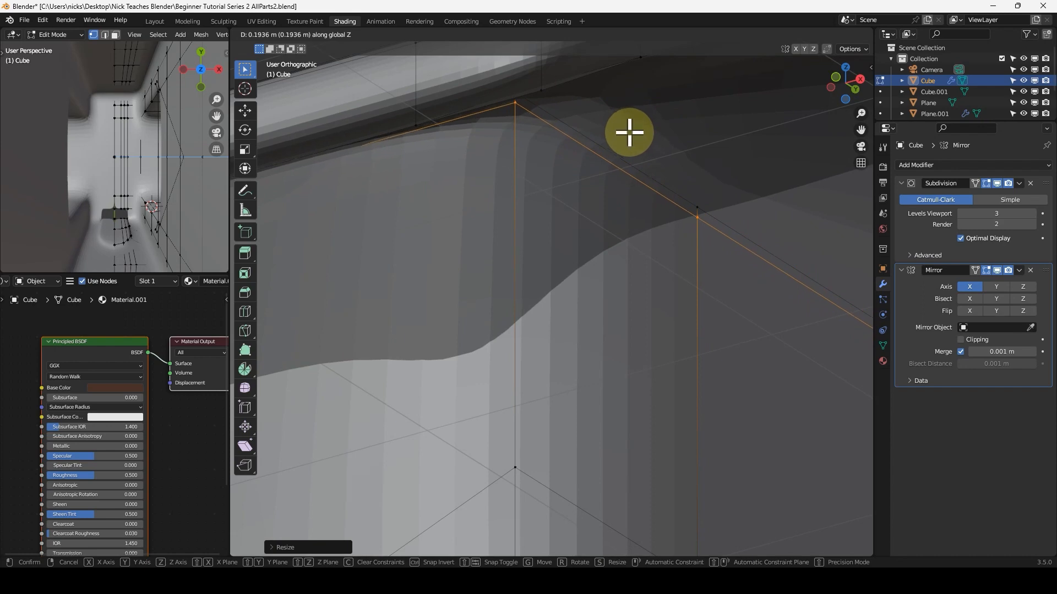
{"action": "left_click", "coordinate": [629, 132]}
{"action": "scroll", "coordinate": [488, 200], "scroll_direction": "down", "scroll_amount": 4}
{"action": "middle_click_drag", "start_coordinate": [569, 191], "coordinate": [539, 172]}
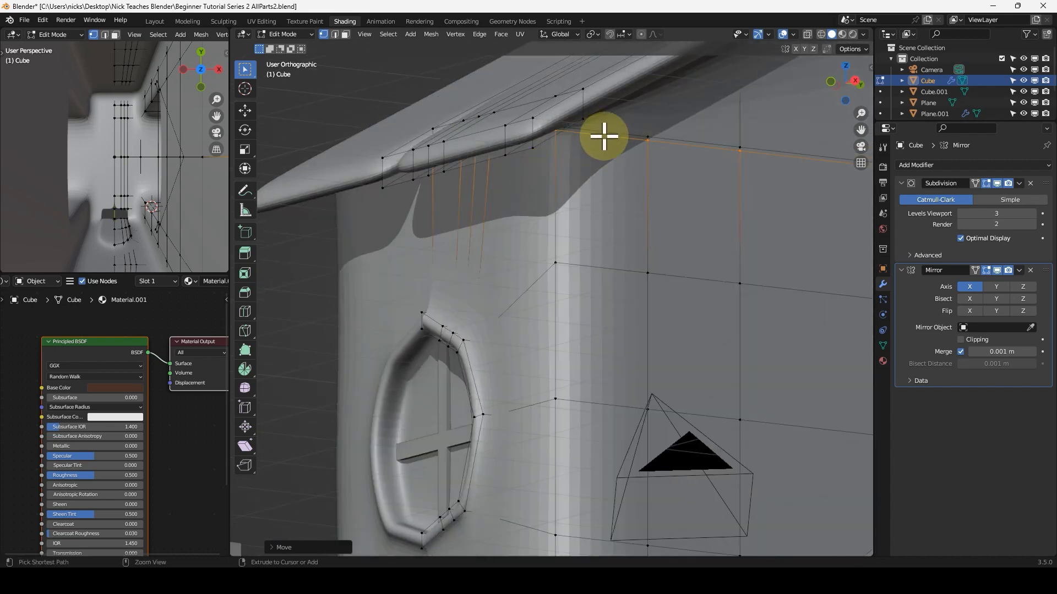
Add a vertical loop cut on the tower's side wall and slide it by about 0.83 towards the front corner.
{"action": "key", "text": "ctrl+r"}
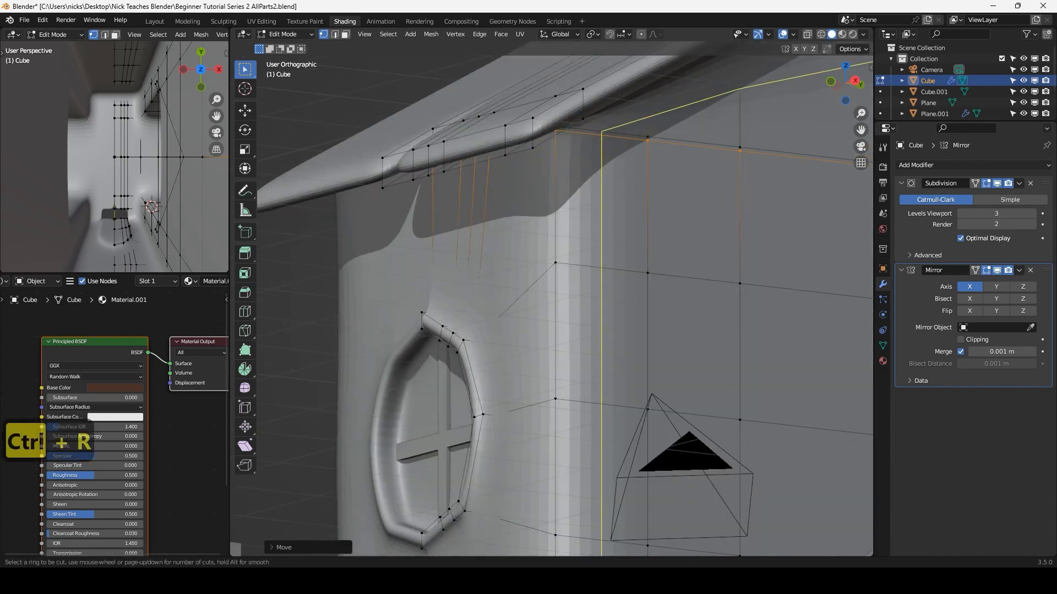
{"action": "left_click", "coordinate": [602, 135]}
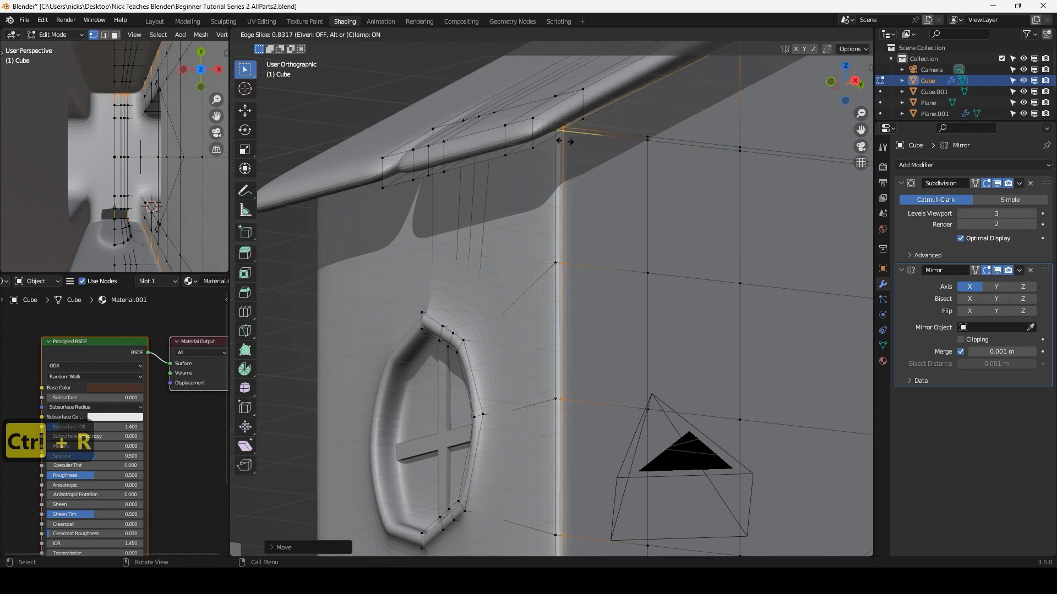
{"action": "left_click", "coordinate": [564, 141]}
{"action": "scroll", "coordinate": [559, 302], "scroll_direction": "down", "scroll_amount": 2}
{"action": "middle_click_drag", "start_coordinate": [559, 302], "coordinate": [634, 323]}
{"action": "middle_click_drag", "start_coordinate": [559, 337], "coordinate": [562, 133], "text": "shift"}
{"action": "middle_click_drag", "start_coordinate": [652, 126], "coordinate": [611, 257], "text": "shift"}
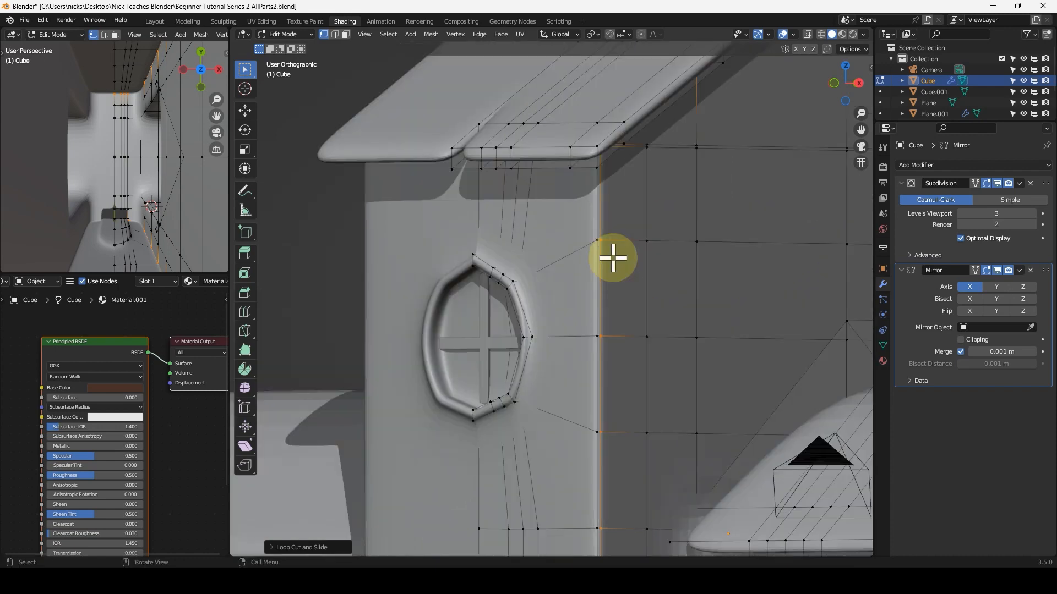
Examine the tower's sharpened front corner up close and the round window's frame from the front.
{"action": "scroll", "coordinate": [638, 220], "scroll_direction": "up", "scroll_amount": 9}
{"action": "middle_click_drag", "start_coordinate": [740, 62], "coordinate": [572, 217], "text": "shift"}
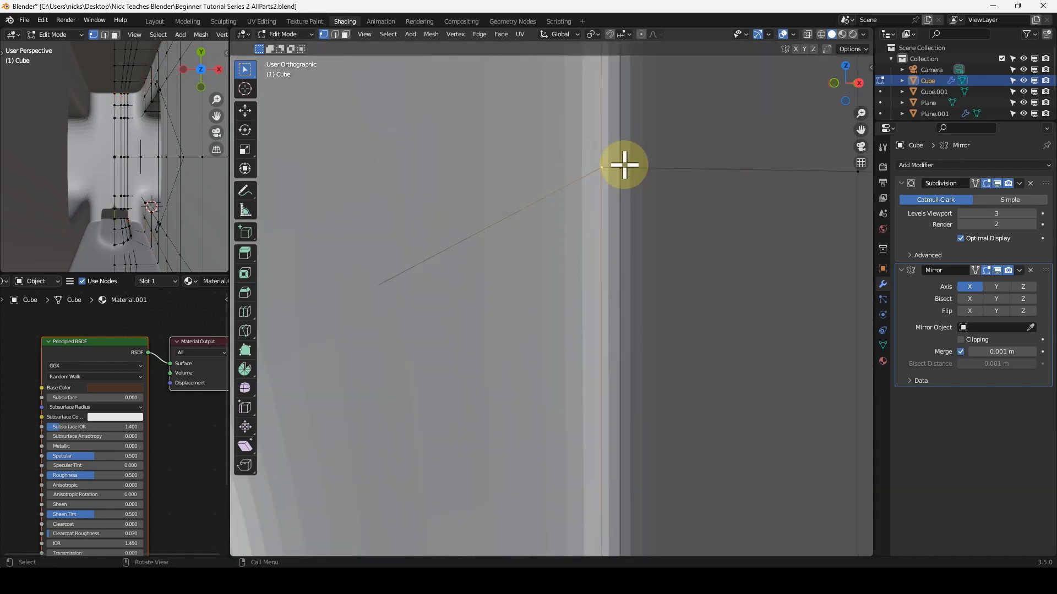
{"action": "scroll", "coordinate": [672, 217], "scroll_direction": "down", "scroll_amount": 5}
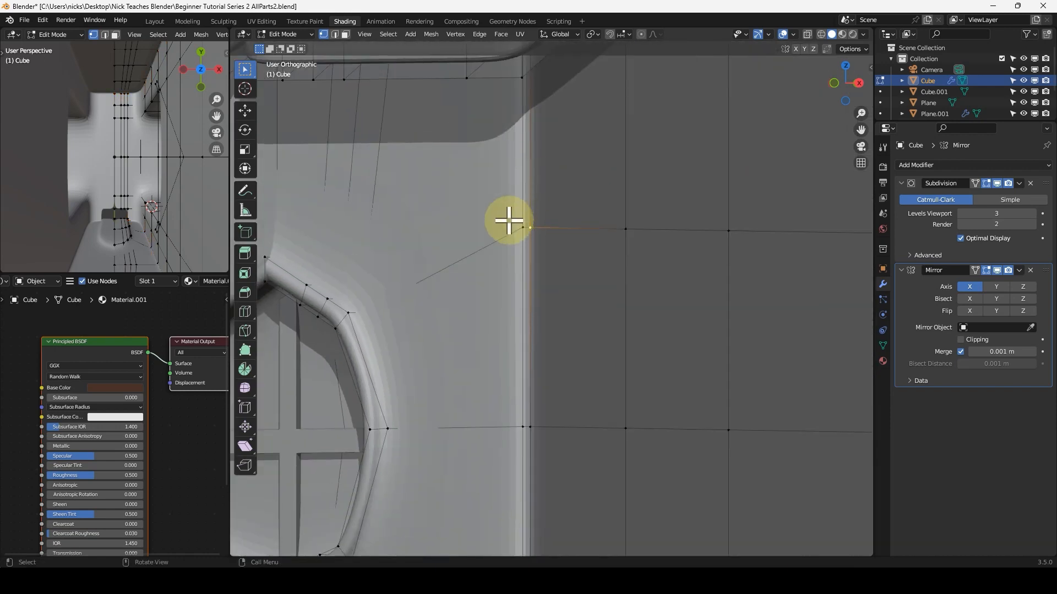
{"action": "left_click", "coordinate": [632, 222], "text": "shift"}
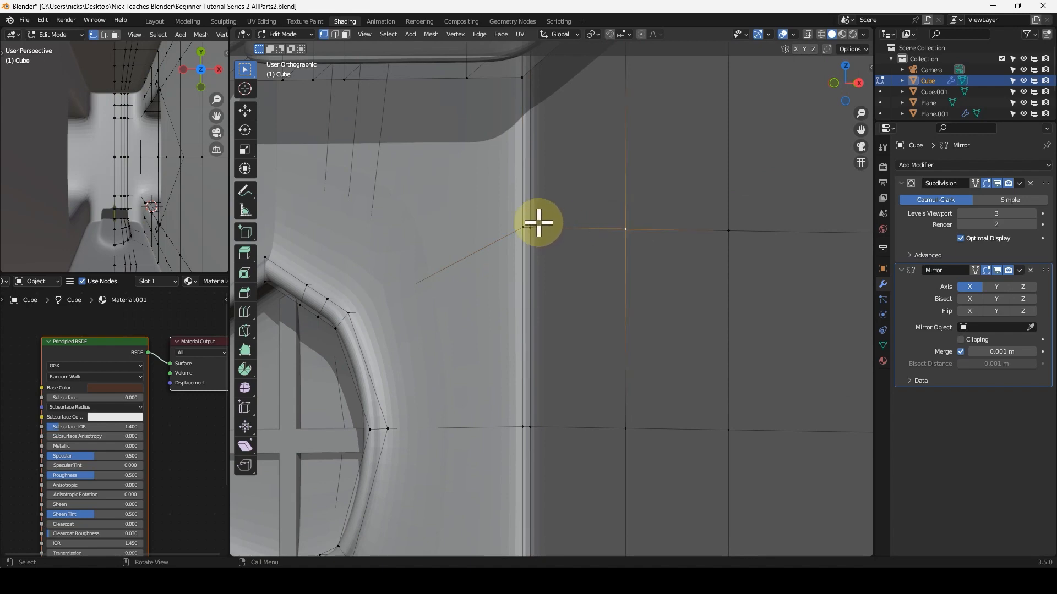
{"action": "scroll", "coordinate": [569, 270], "scroll_direction": "down", "scroll_amount": 4}
{"action": "key", "text": "KP_1"}
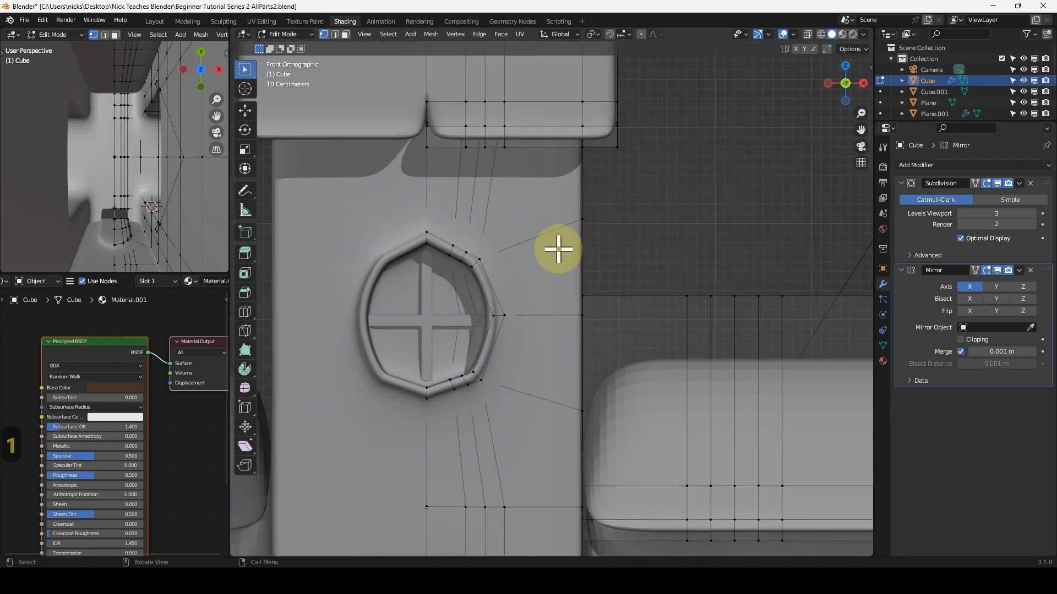
{"action": "scroll", "coordinate": [554, 196], "scroll_direction": "up", "scroll_amount": 1}
{"action": "scroll", "coordinate": [548, 195], "scroll_direction": "up", "scroll_amount": 4}
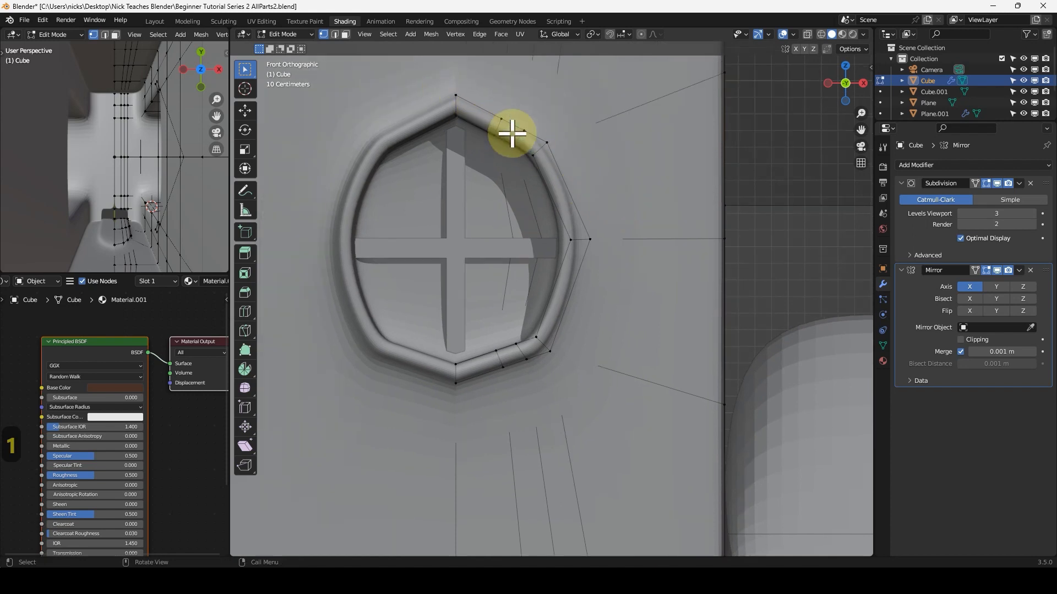
{"action": "scroll", "coordinate": [583, 181], "scroll_direction": "down", "scroll_amount": 3}
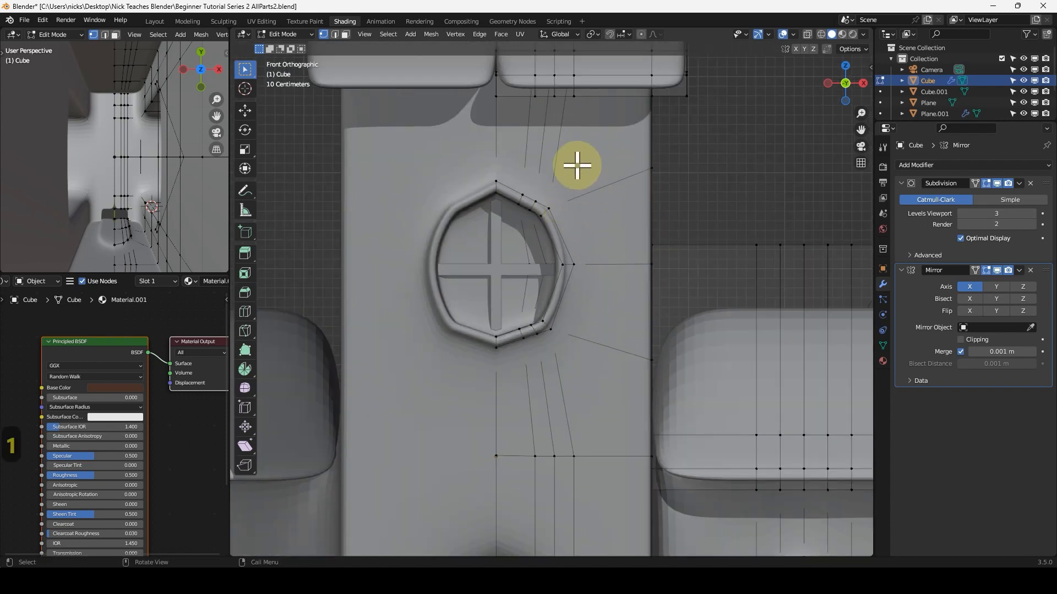
Using X-ray, select the round window frame's top and bottom centre vertices and scale them along Z to about 0.92.
{"action": "key", "text": "alt+z"}
{"action": "left_click_drag", "start_coordinate": [488, 175], "coordinate": [505, 197]}
{"action": "key", "text": "g"}
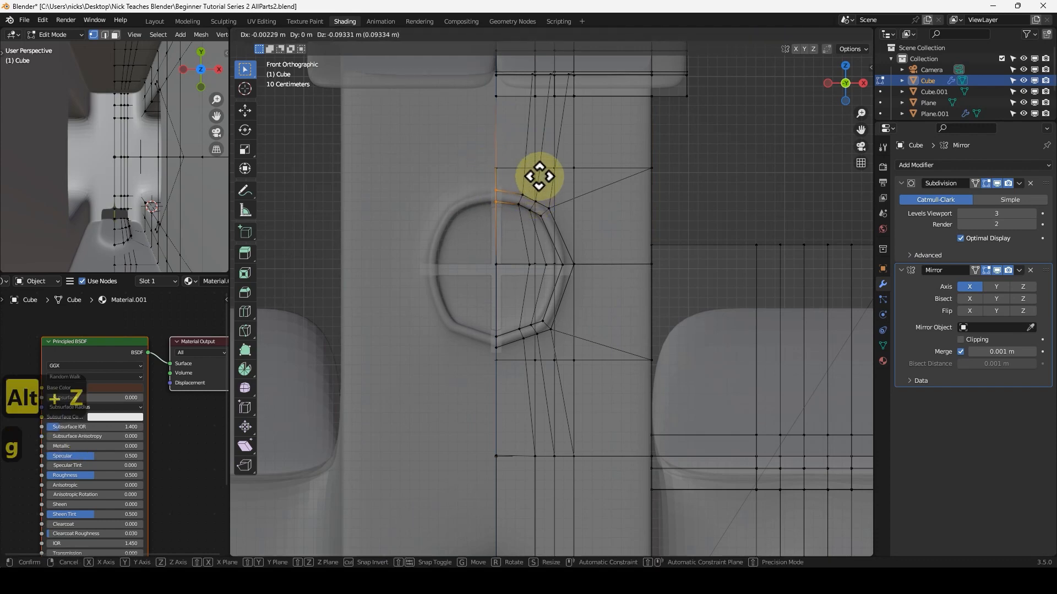
{"action": "right_click", "coordinate": [539, 178]}
{"action": "left_click_drag", "start_coordinate": [492, 313], "coordinate": [507, 356]}
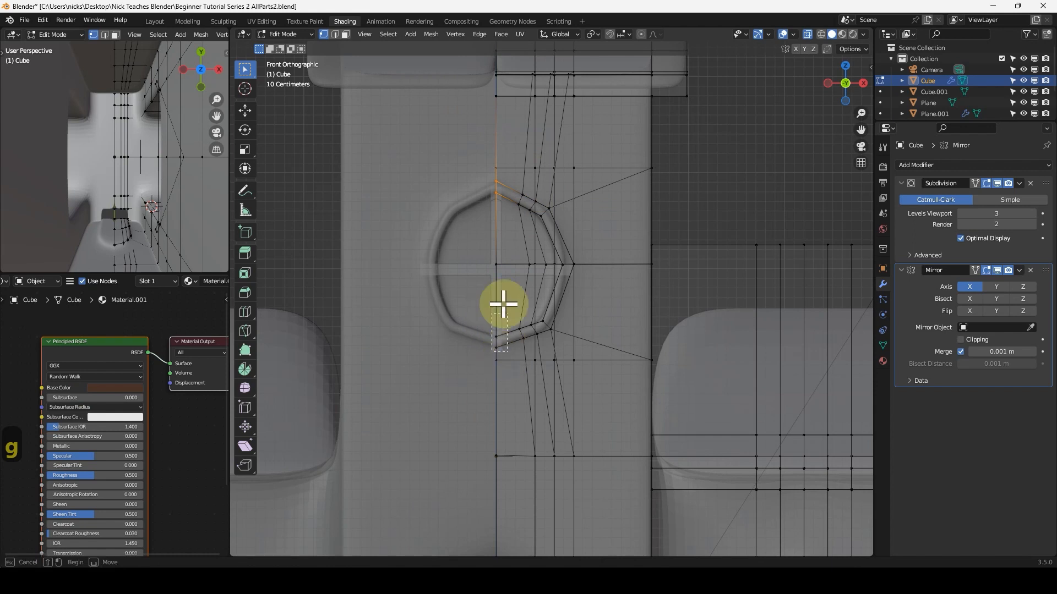
{"action": "key", "text": "s"}
{"action": "key", "text": "z"}
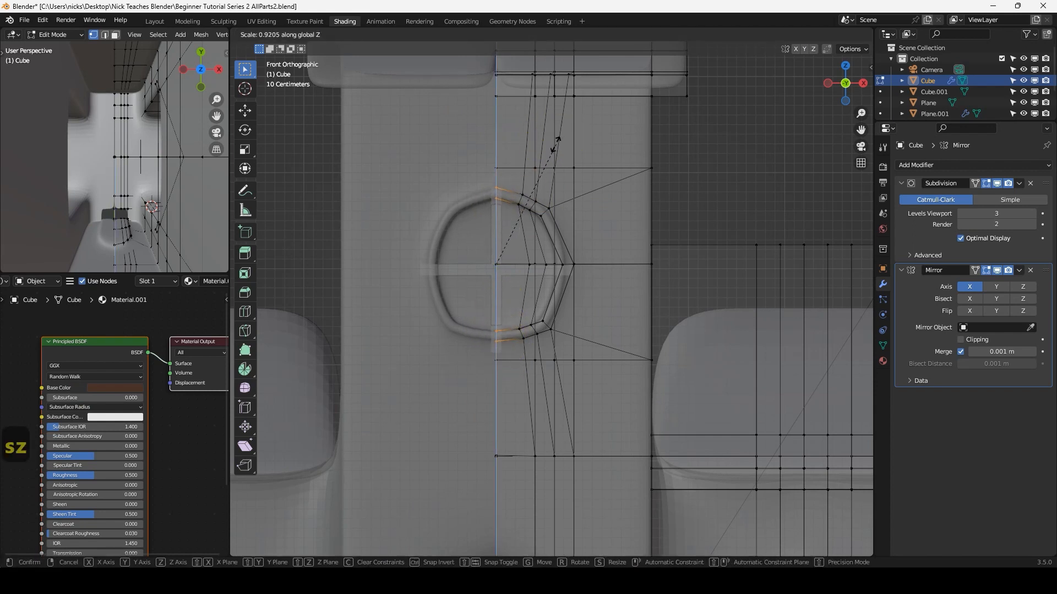
{"action": "left_click", "coordinate": [558, 248]}
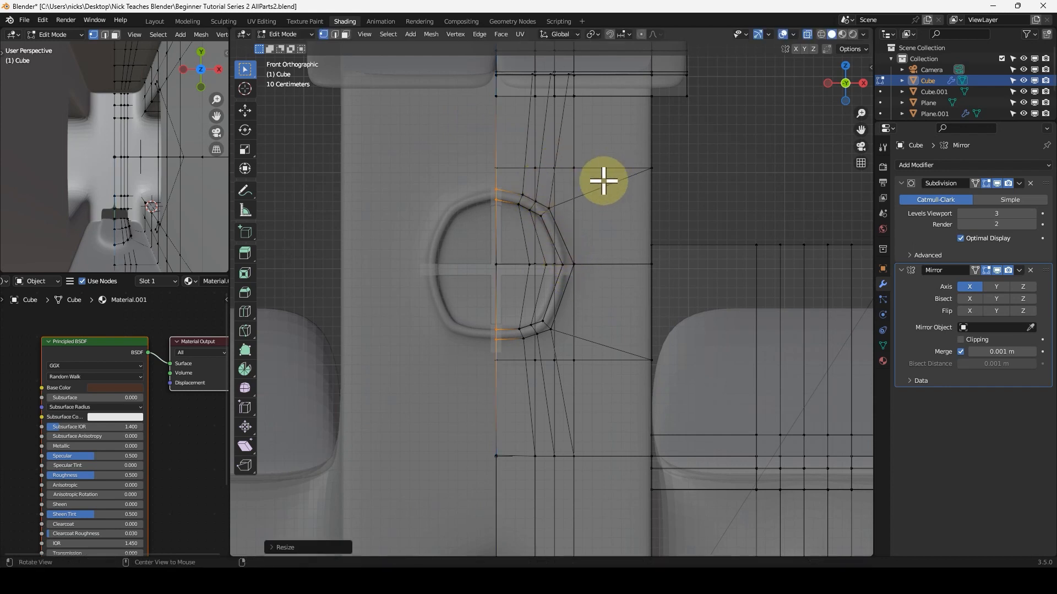
{"action": "key", "text": "alt+z"}
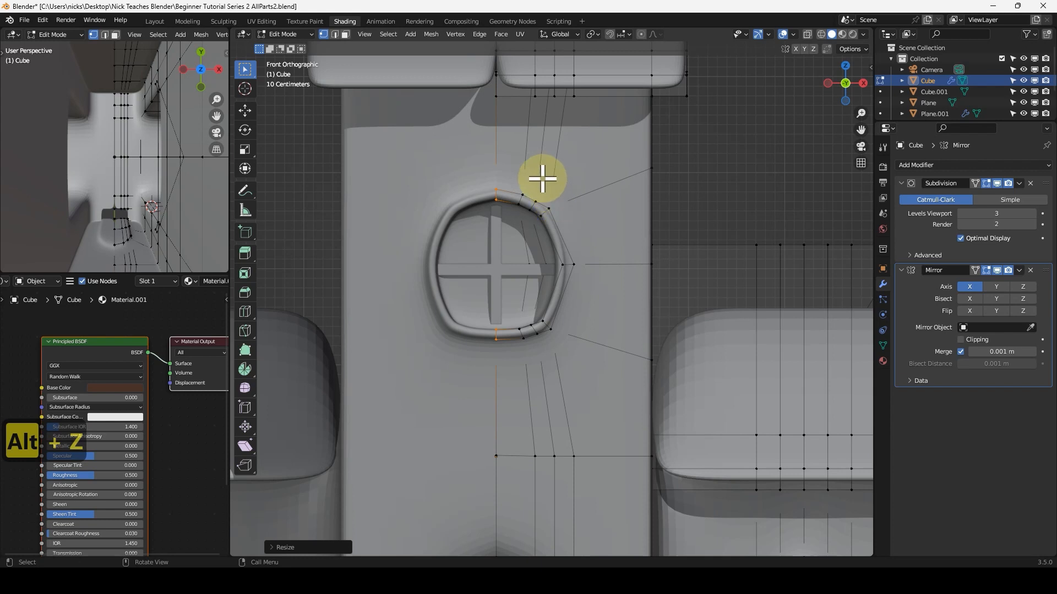
Switch to edge selection and turn off viewport display for the building's Subdivision modifier.
{"action": "left_click", "coordinate": [335, 34]}
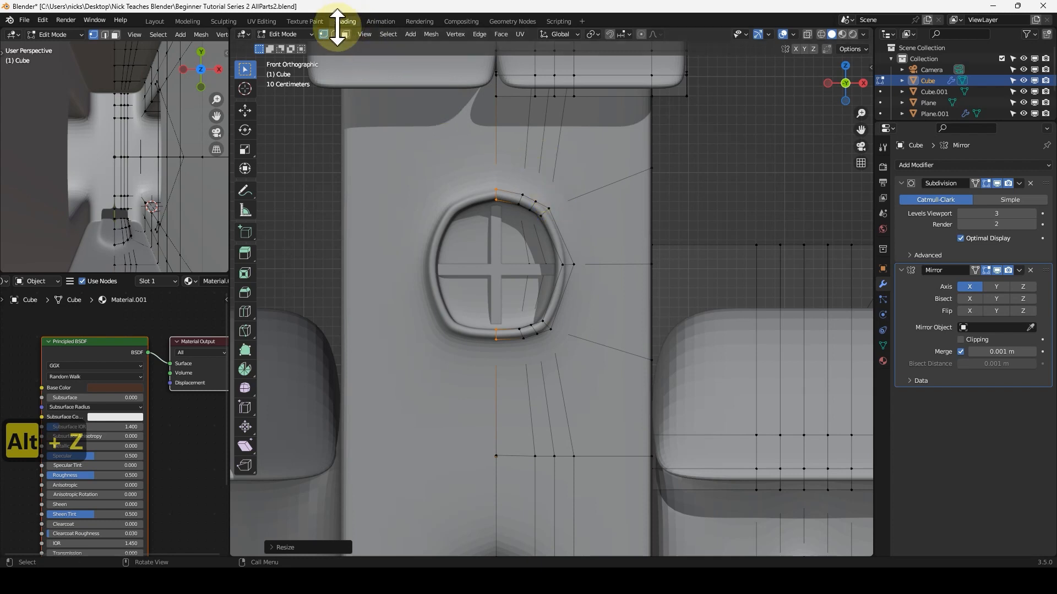
{"action": "left_click", "coordinate": [997, 183]}
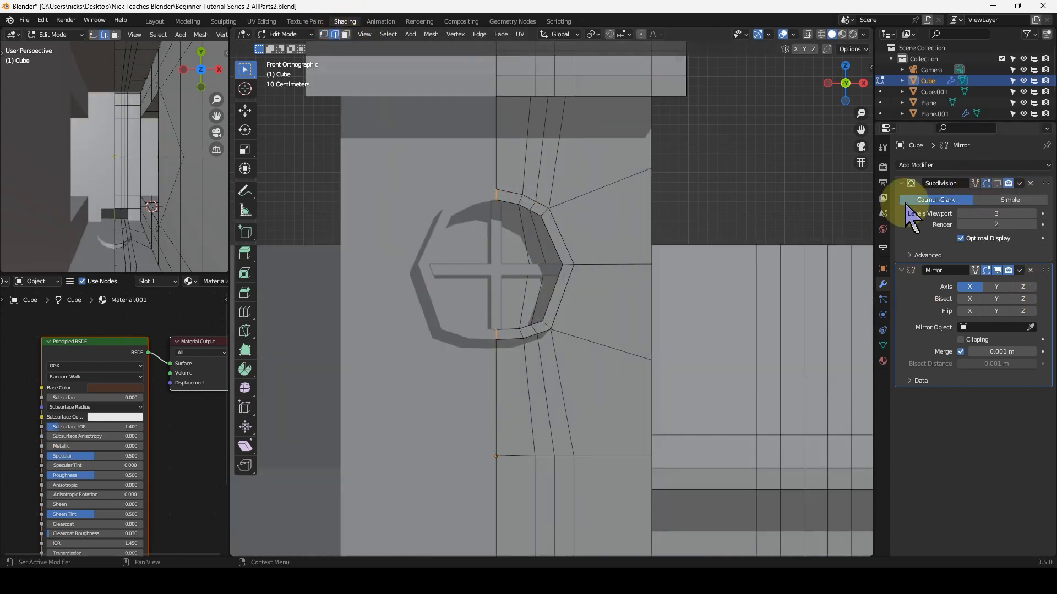
Select the middle vertical edge loop running over the tower's roof and through the round window, and save the file.
{"action": "left_click", "coordinate": [537, 175], "text": "alt"}
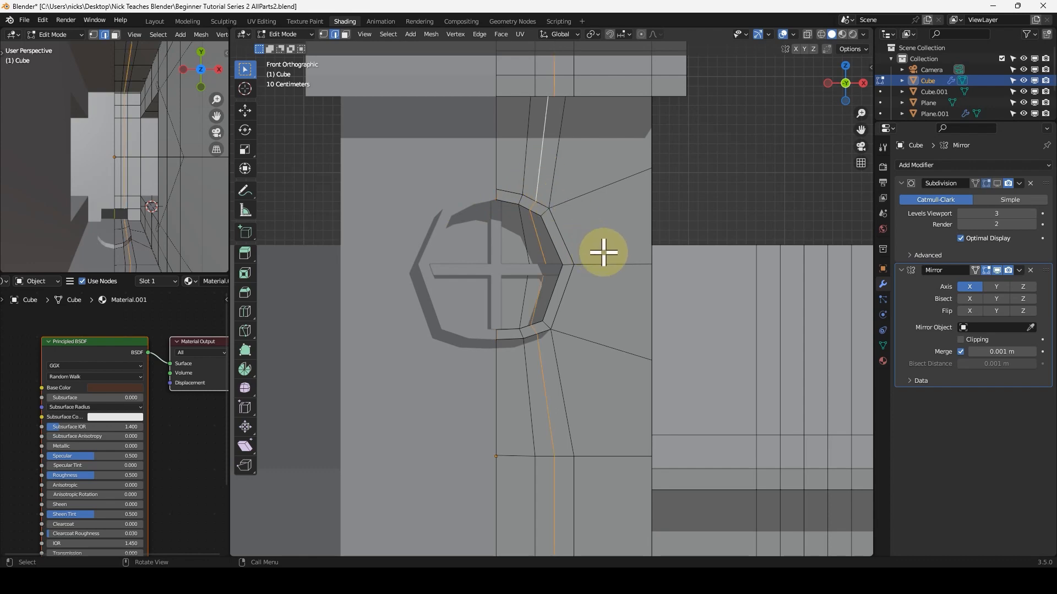
{"action": "key", "text": "ctrl+s"}
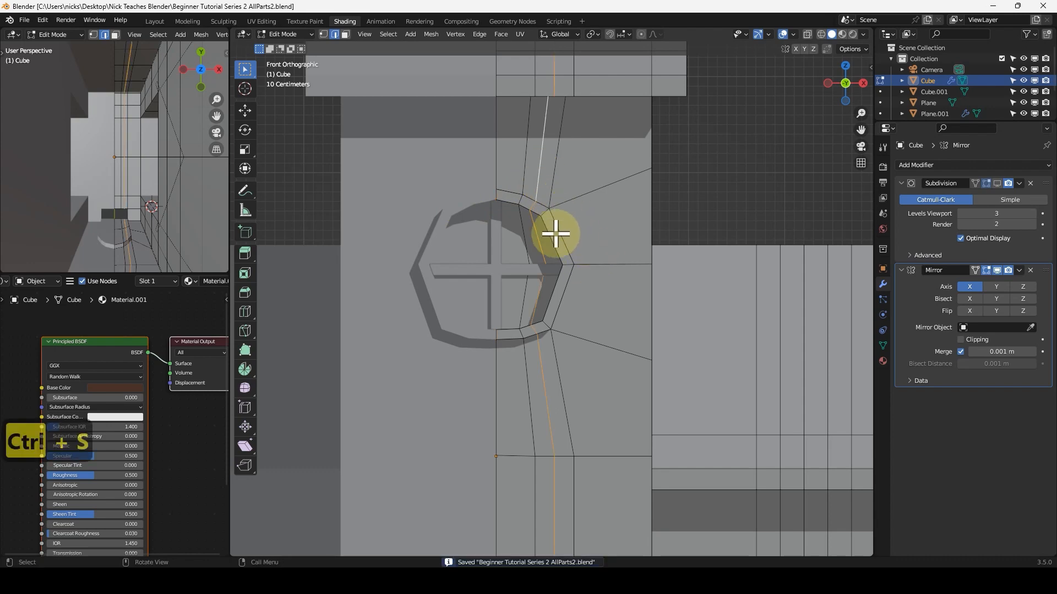
{"action": "middle_click_drag", "start_coordinate": [555, 234], "coordinate": [567, 271]}
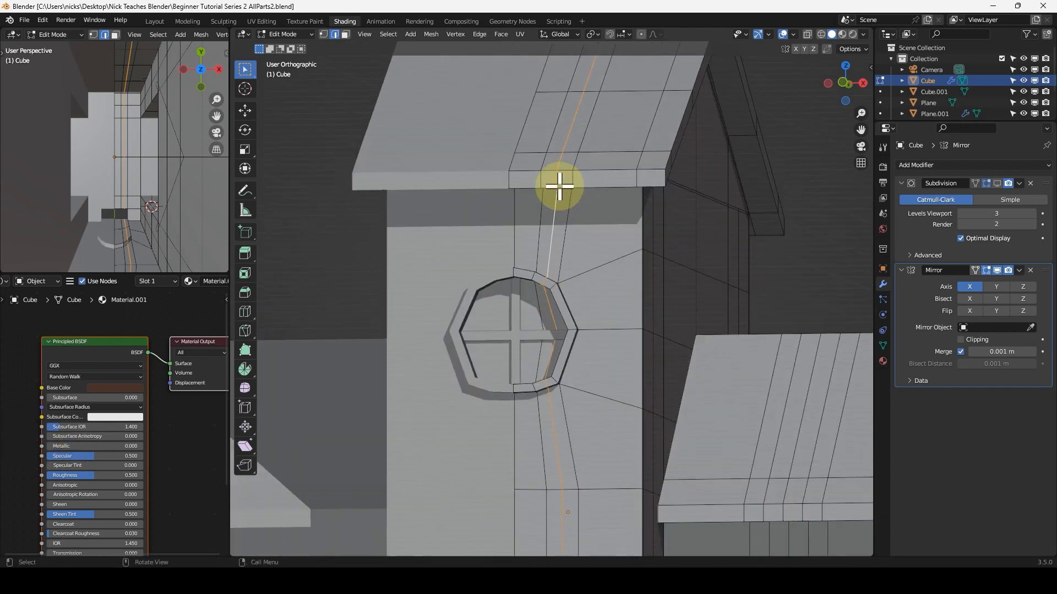
{"action": "scroll", "coordinate": [570, 371], "scroll_direction": "down", "scroll_amount": 3}
{"action": "mouse_move", "coordinate": [571, 371]}
{"action": "middle_mouse_down"}
{"action": "mouse_move", "coordinate": [545, 386]}
{"action": "mouse_move", "coordinate": [566, 383]}
{"action": "middle_mouse_up"}
{"action": "scroll", "coordinate": [615, 313], "scroll_direction": "up", "scroll_amount": 2}
Try deleting the selected loop with the Edges option, cancel the move started on the mesh, and undo the deletion.
{"action": "key", "text": "x"}
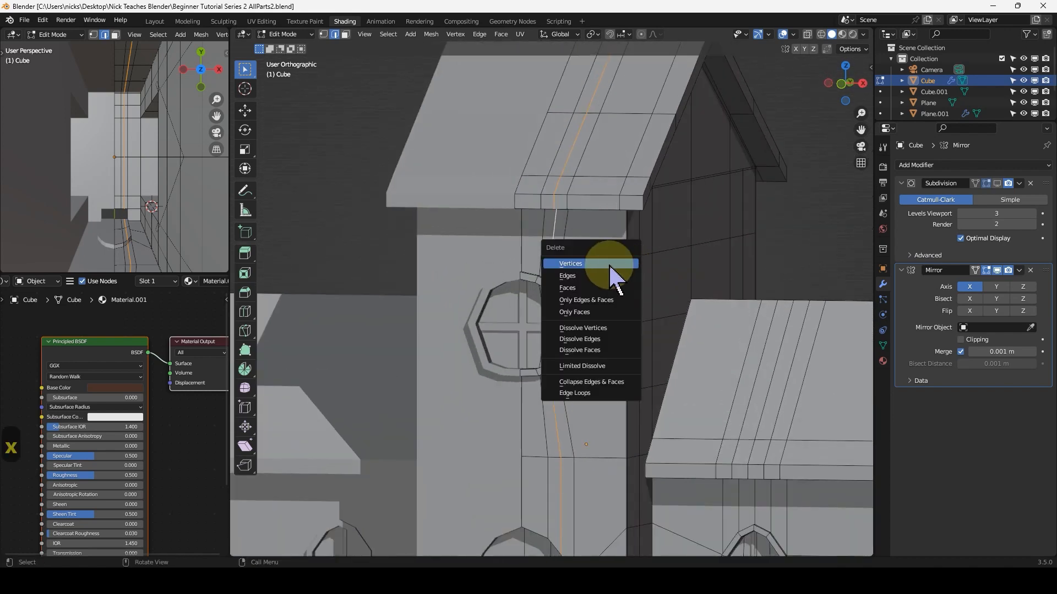
{"action": "left_click", "coordinate": [571, 277]}
{"action": "scroll", "coordinate": [569, 246], "scroll_direction": "down", "scroll_amount": 2}
{"action": "middle_click_drag", "start_coordinate": [569, 246], "coordinate": [583, 123]}
{"action": "key", "text": "g"}
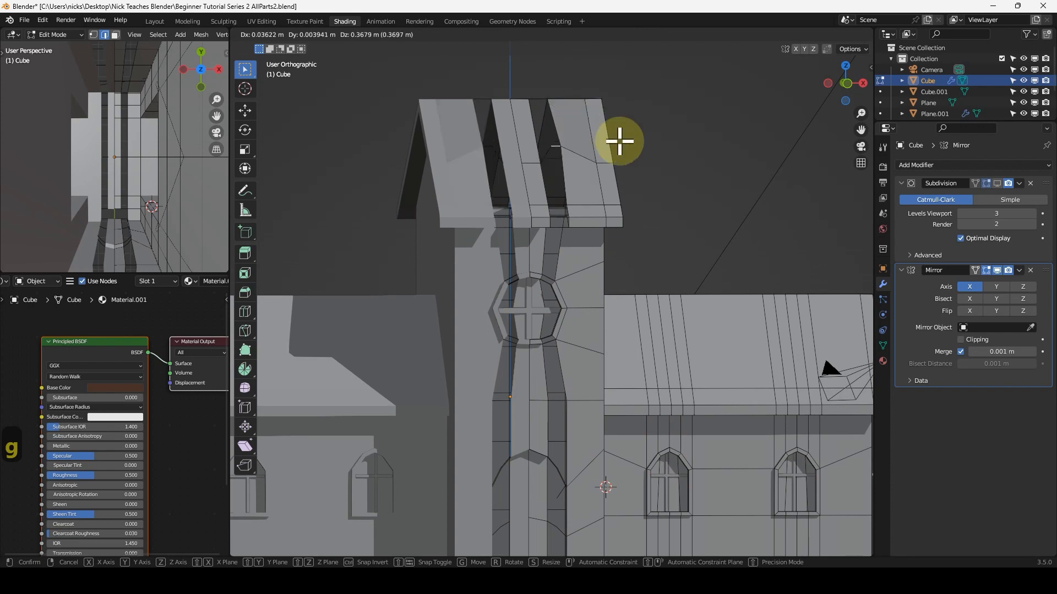
{"action": "right_click", "coordinate": [618, 142]}
{"action": "key", "text": "ctrl+z"}
{"action": "key", "text": "ctrl+z"}
{"action": "key", "text": "ctrl+z"}
Dissolve the edges of the selected vertical loop through the tower's roof and round window.
{"action": "mouse_move", "coordinate": [573, 193]}
{"action": "middle_mouse_down"}
{"action": "mouse_move", "coordinate": [575, 253]}
{"action": "mouse_move", "coordinate": [563, 209]}
{"action": "middle_mouse_up"}
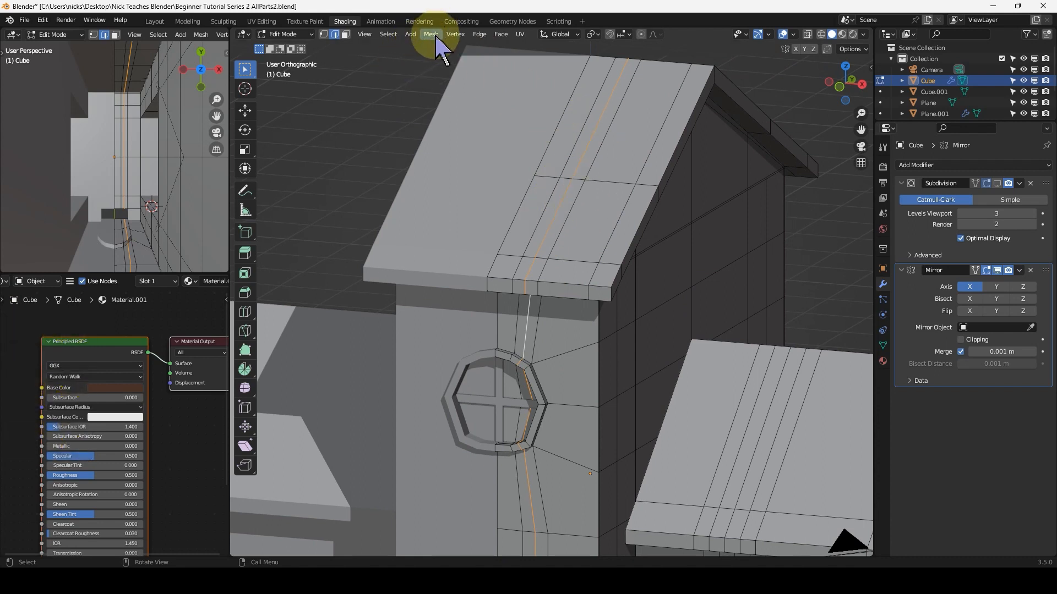
{"action": "key", "text": "q"}
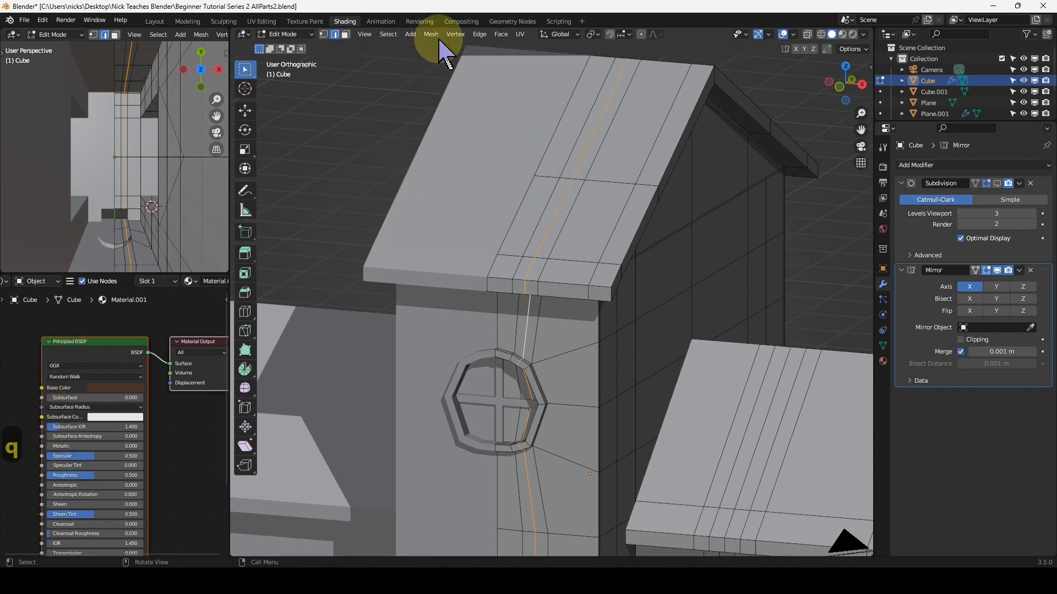
{"action": "left_click", "coordinate": [431, 34]}
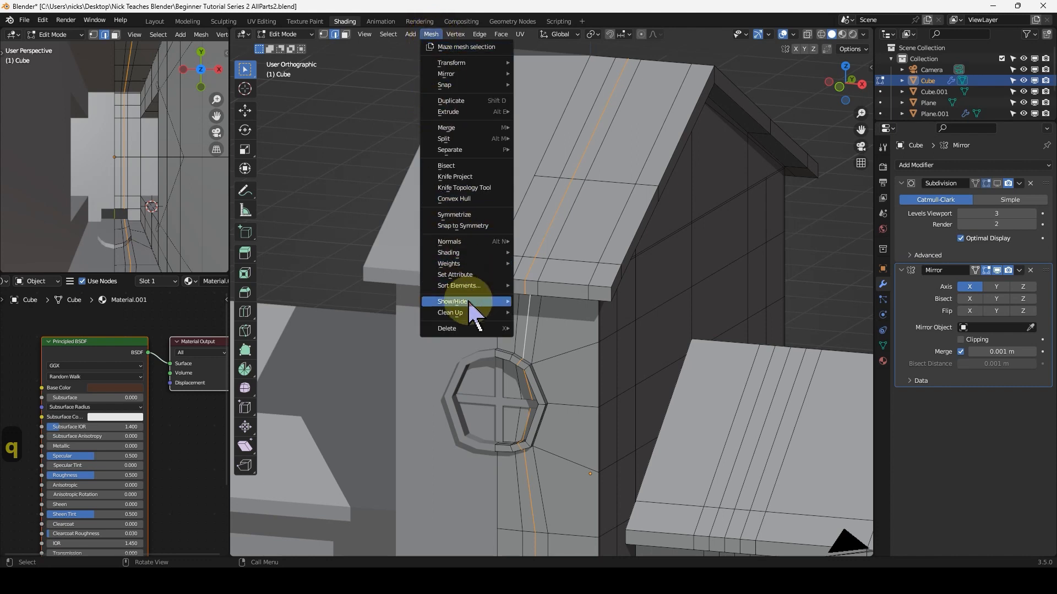
{"action": "mouse_move", "coordinate": [477, 330]}
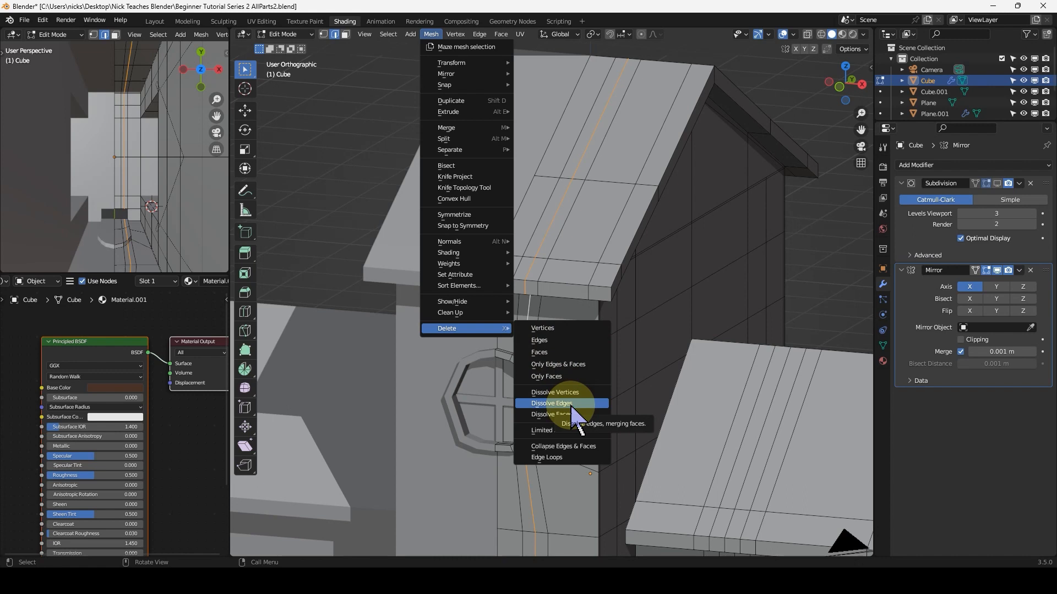
{"action": "left_click", "coordinate": [572, 409]}
Turn on the Subdivision modifier's viewport display and check the smoothed round window from the front in Object Mode.
{"action": "middle_click_drag", "start_coordinate": [519, 370], "coordinate": [578, 302]}
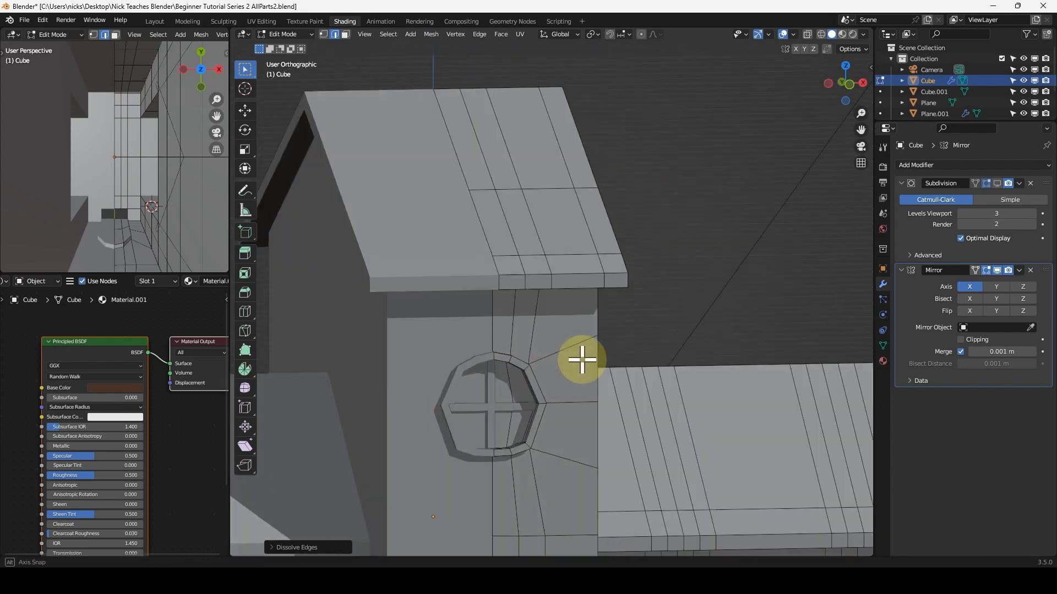
{"action": "key", "text": "KP_1"}
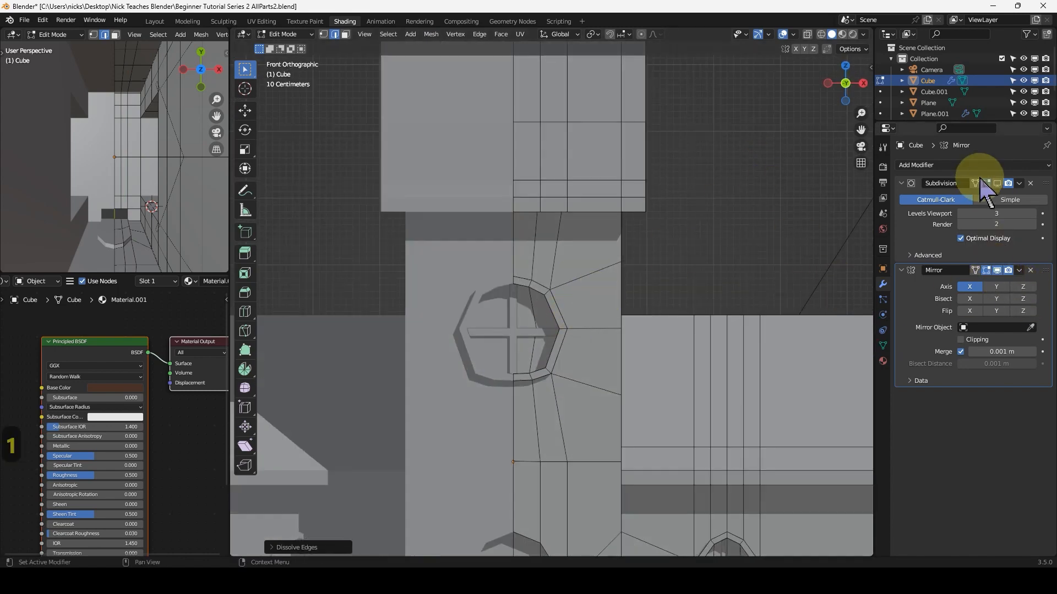
{"action": "left_click", "coordinate": [997, 183]}
{"action": "key", "text": "Tab"}
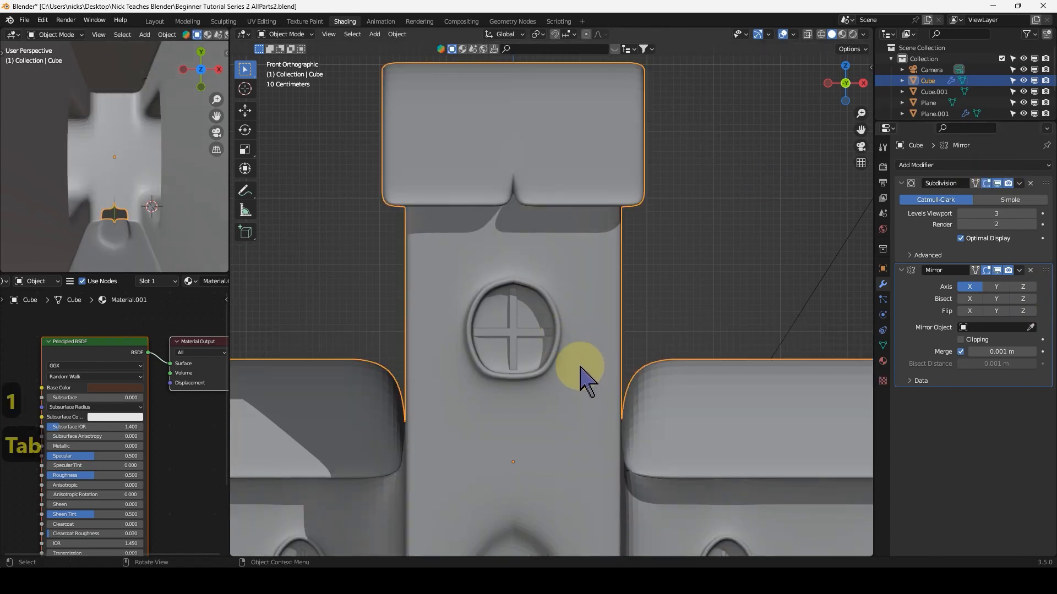
{"action": "key", "text": "Tab"}
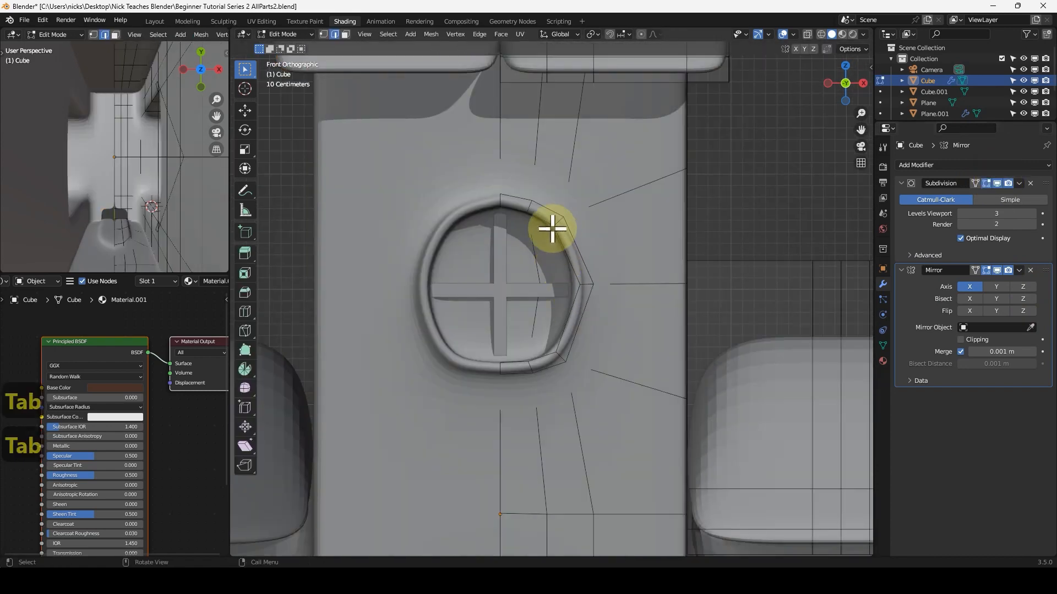
{"action": "key", "text": "Tab"}
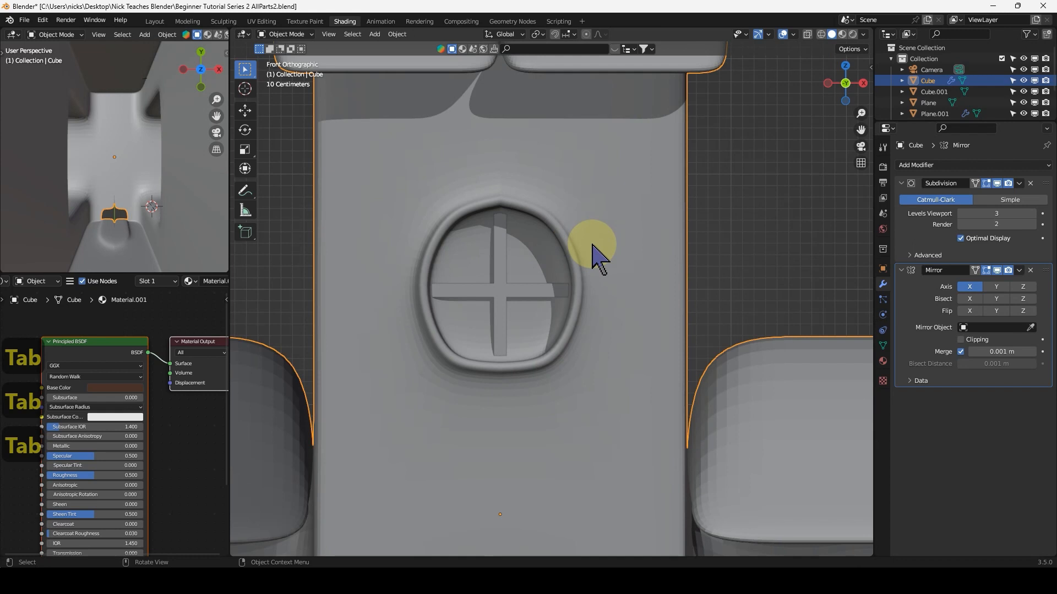
In vertex selection with X-ray, select the round window frame's upper and lower diagonal vertices and scale them along Z to about 0.86.
{"action": "left_click", "coordinate": [807, 34]}
{"action": "key", "text": "Tab"}
{"action": "left_click", "coordinate": [323, 34]}
{"action": "left_click", "coordinate": [571, 363]}
{"action": "left_click", "coordinate": [559, 221], "text": "shift"}
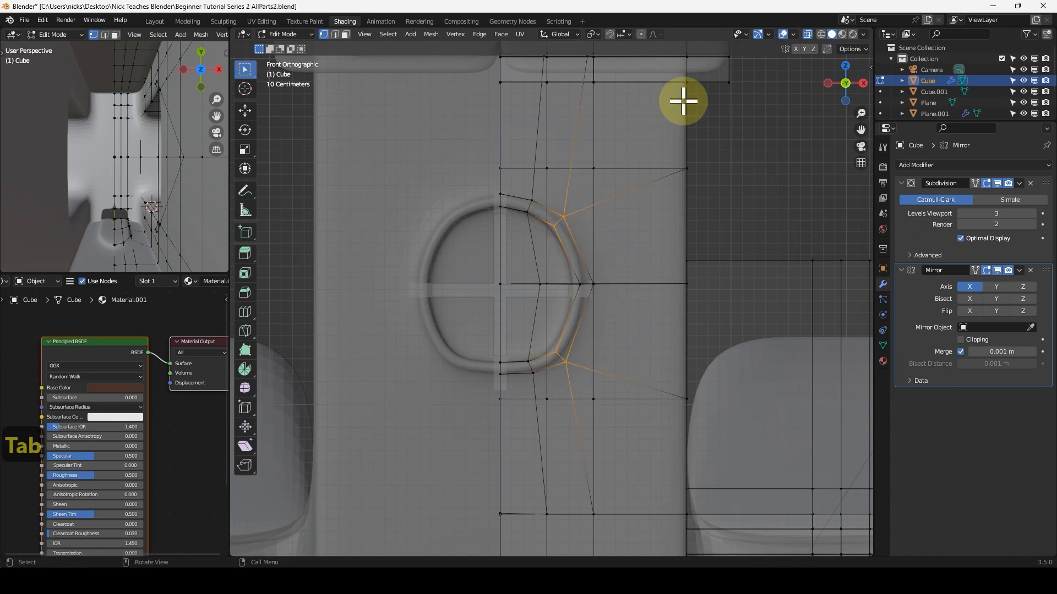
{"action": "key", "text": "alt+z"}
{"action": "key", "text": "alt+z"}
{"action": "key", "text": "alt+z"}
{"action": "key", "text": "alt+z"}
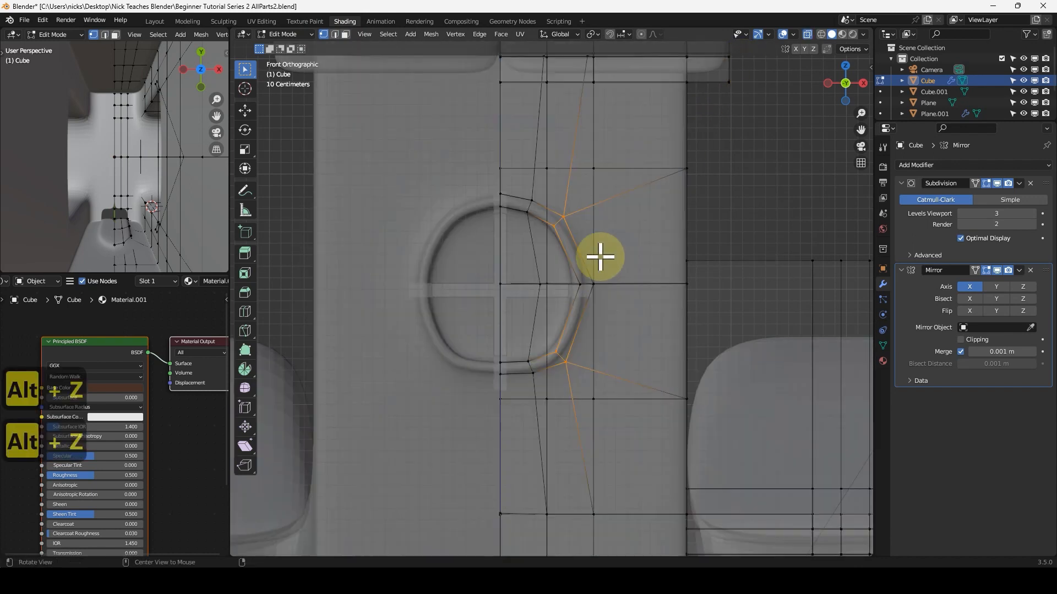
{"action": "key", "text": "alt+z"}
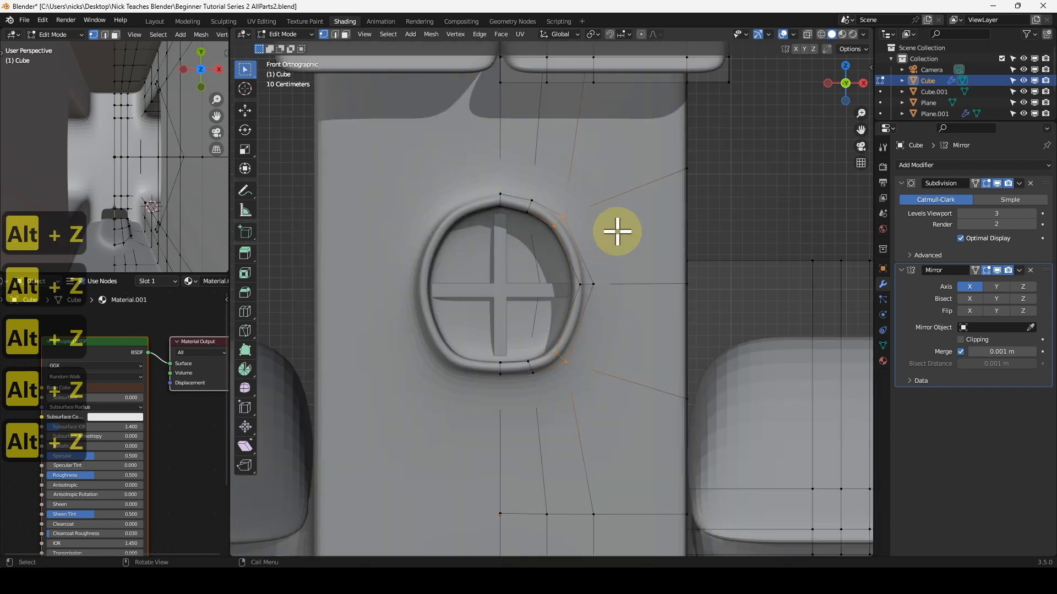
{"action": "key", "text": "s"}
{"action": "key", "text": "z"}
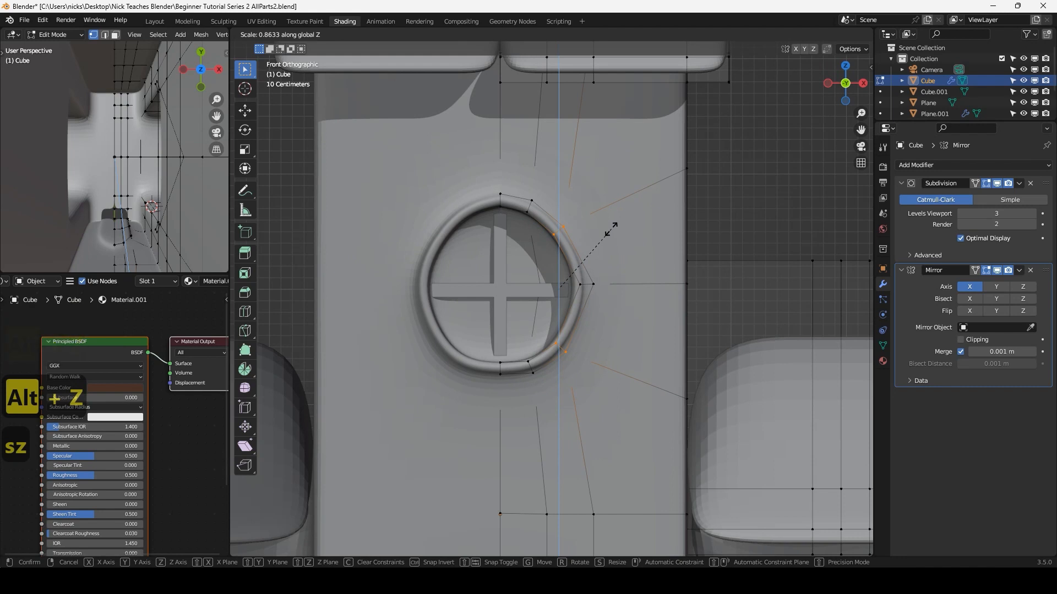
{"action": "left_click", "coordinate": [574, 213]}
Select the frame's vertices beside the top and bottom centre and scale them along Z to about 0.95.
{"action": "left_click_drag", "start_coordinate": [518, 180], "coordinate": [548, 231]}
{"action": "left_click_drag", "start_coordinate": [520, 356], "coordinate": [537, 377], "text": "shift"}
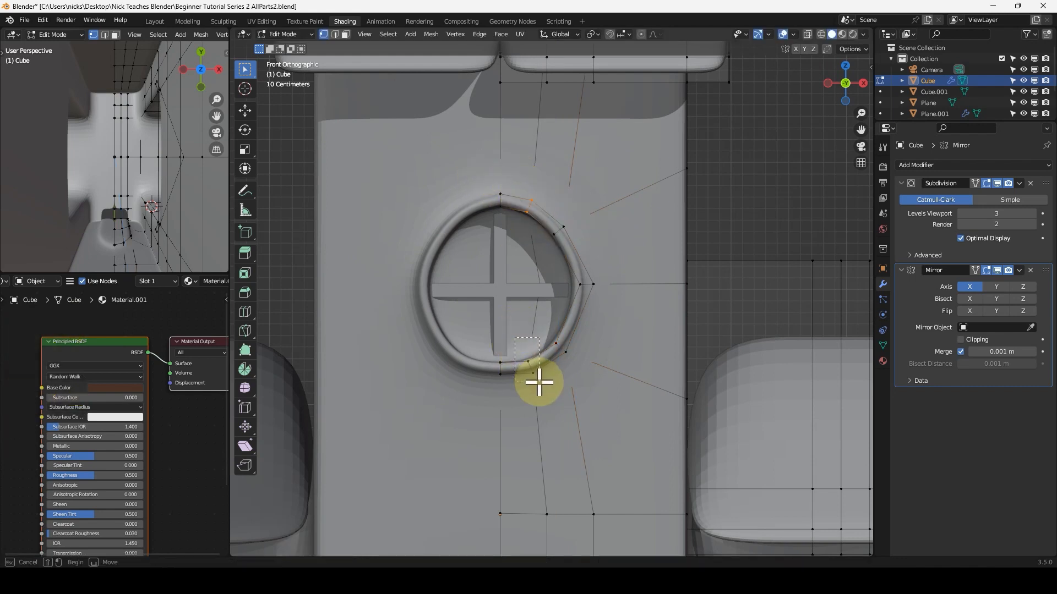
{"action": "key", "text": "s"}
{"action": "key", "text": "z"}
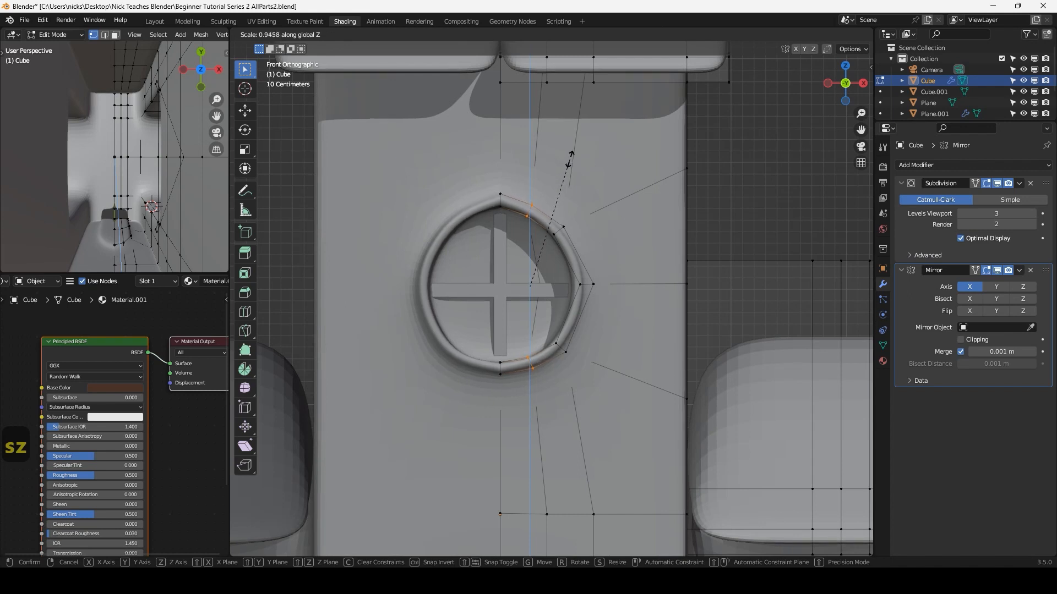
{"action": "left_click", "coordinate": [570, 159]}
Select the frame's top and bottom centre vertices and scale them along Z to about 0.88.
{"action": "left_click_drag", "start_coordinate": [489, 166], "coordinate": [505, 226]}
{"action": "left_click_drag", "start_coordinate": [489, 337], "coordinate": [506, 395], "text": "shift"}
{"action": "key", "text": "s"}
{"action": "key", "text": "z"}
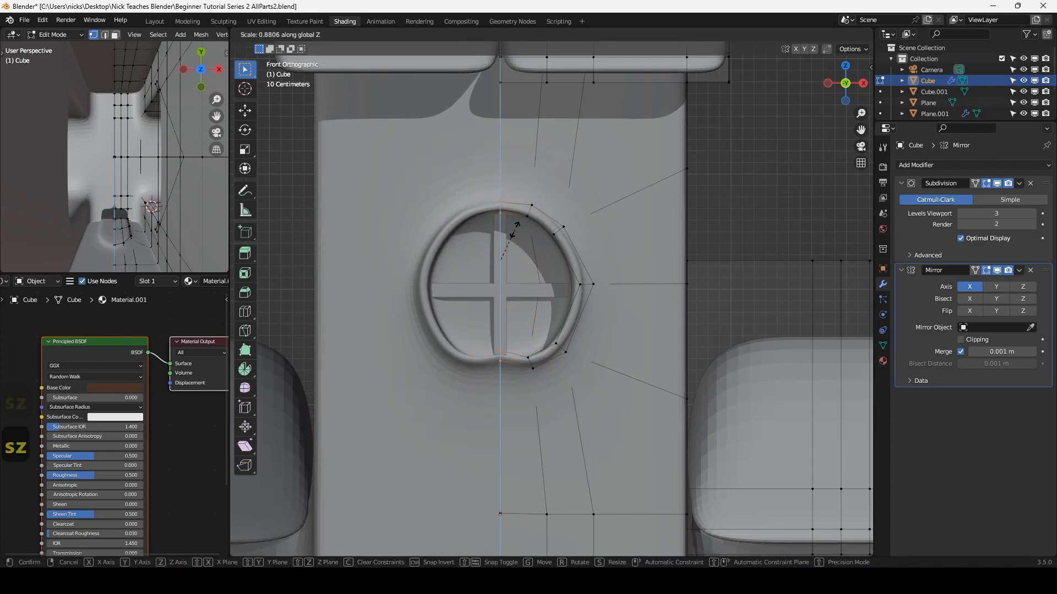
{"action": "left_click", "coordinate": [538, 229]}
Compare the frame with and without X-ray, and undo the Z scaling of its centre vertices and their neighbours.
{"action": "key", "text": "alt+z"}
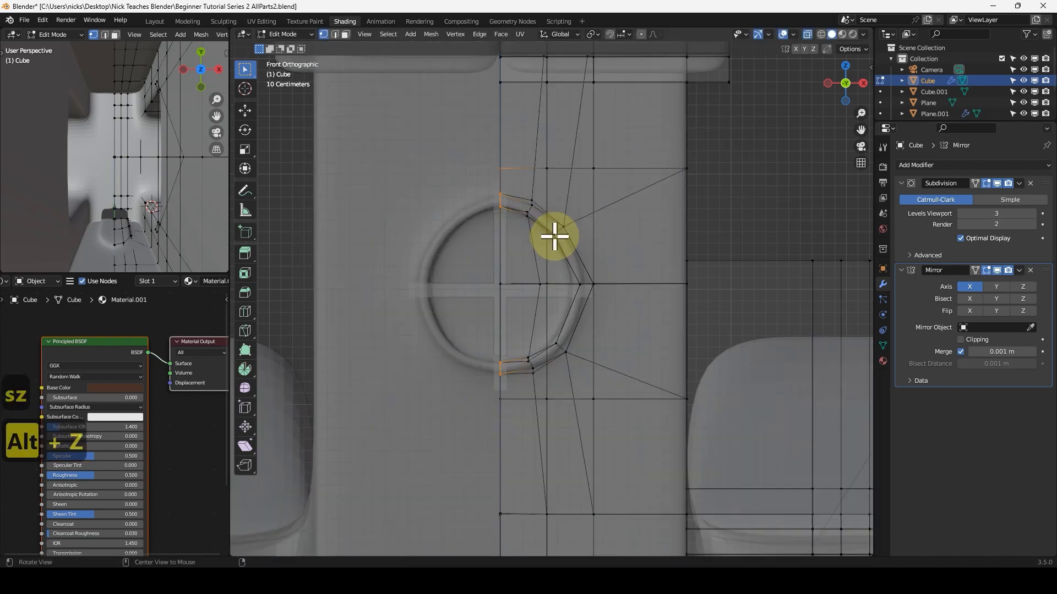
{"action": "key", "text": "alt+z"}
{"action": "key", "text": "alt+z"}
{"action": "key", "text": "alt+z"}
{"action": "key", "text": "alt+z"}
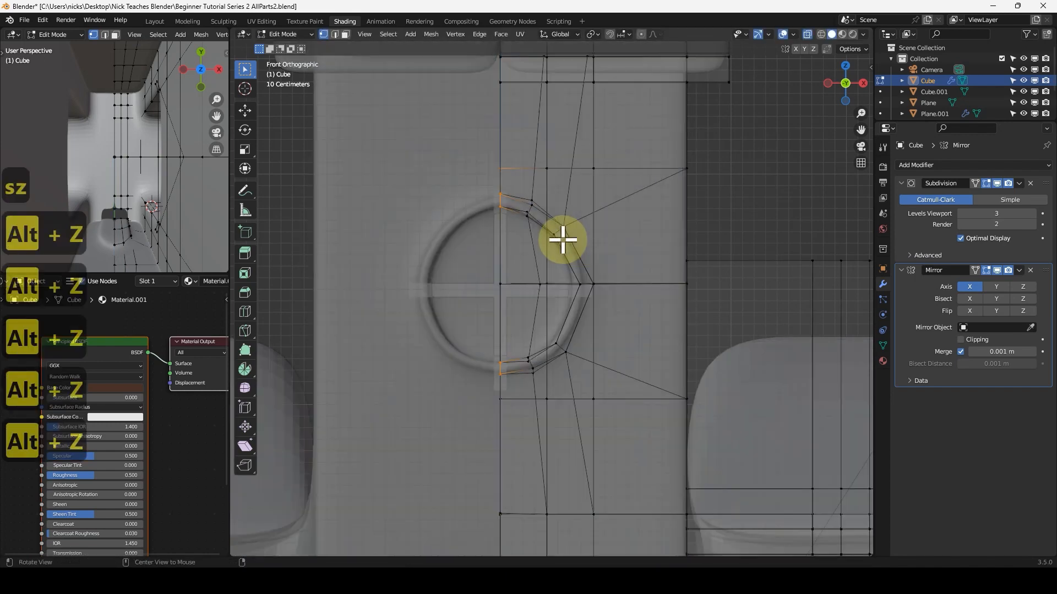
{"action": "key", "text": "alt+z"}
{"action": "key", "text": "ctrl+z"}
{"action": "key", "text": "ctrl+z"}
{"action": "key", "text": "ctrl+z"}
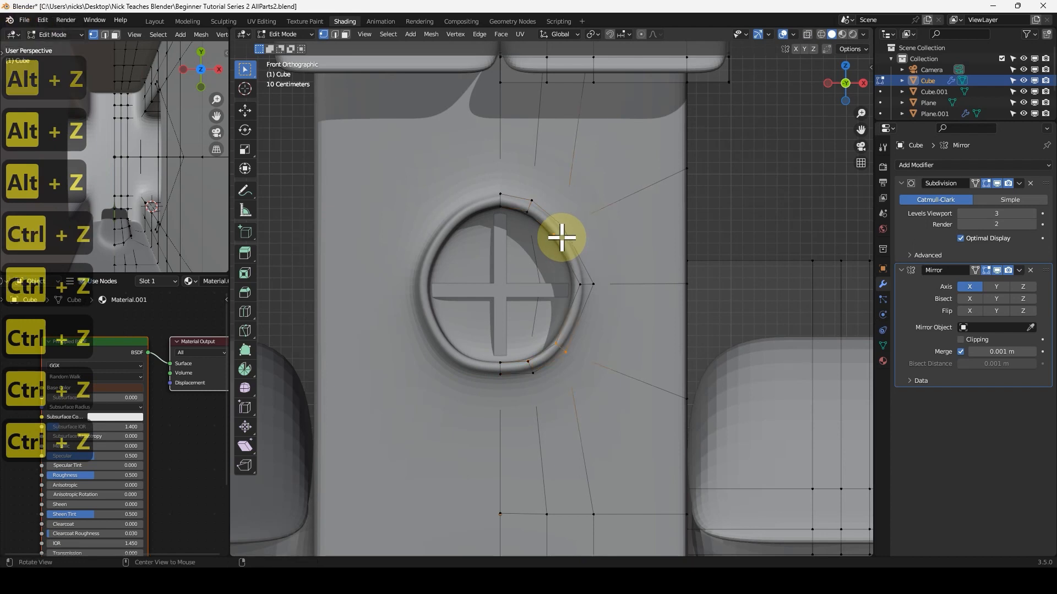
Using X-ray, select the frame's vertex pairs beside the top and bottom centre and try to scale them.
{"action": "key", "text": "alt+z"}
{"action": "left_click_drag", "start_coordinate": [516, 182], "coordinate": [538, 227]}
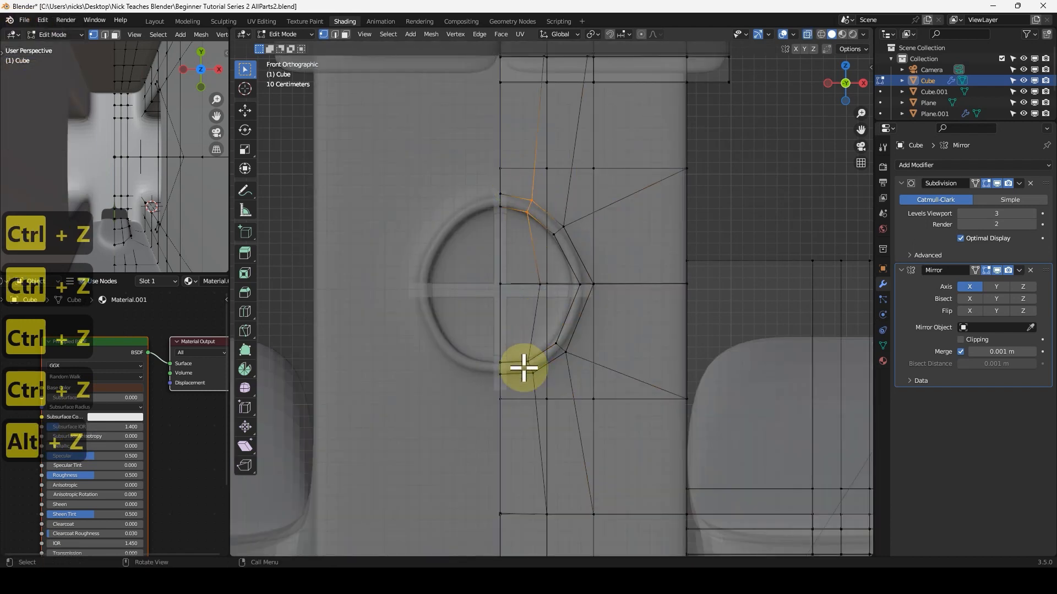
{"action": "left_click_drag", "start_coordinate": [521, 353], "coordinate": [537, 381], "text": "shift"}
{"action": "key", "text": "alt+z"}
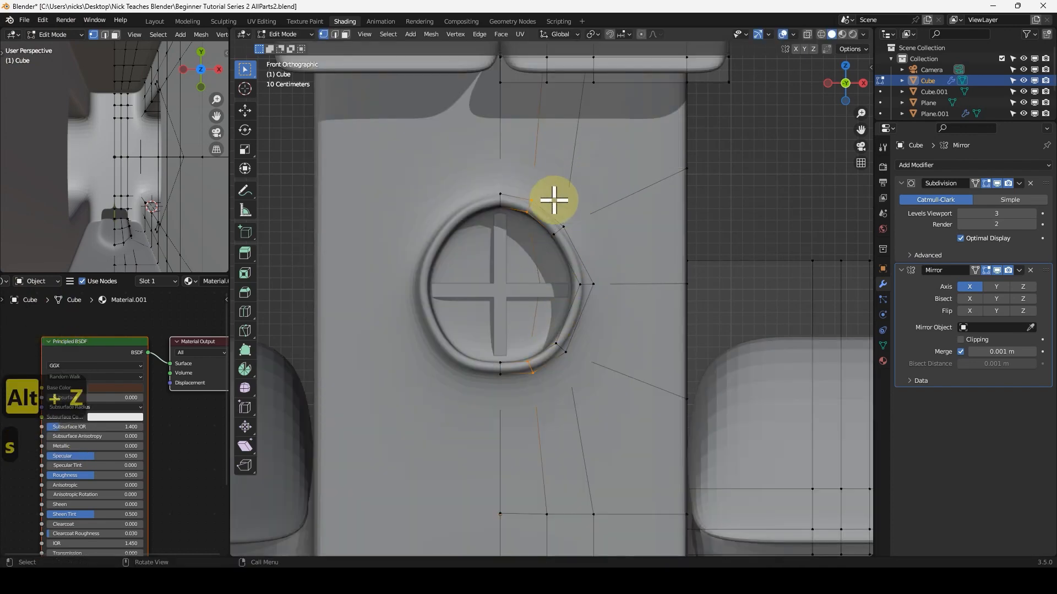
{"action": "scroll", "coordinate": [550, 182], "scroll_direction": "up", "scroll_amount": 2}
{"action": "key", "text": "s"}
Turn off the Subdivision modifier's viewport display and examine the round window frame's unsmoothed vertices at an angle and from the front.
{"action": "middle_click_drag", "start_coordinate": [548, 277], "coordinate": [514, 99]}
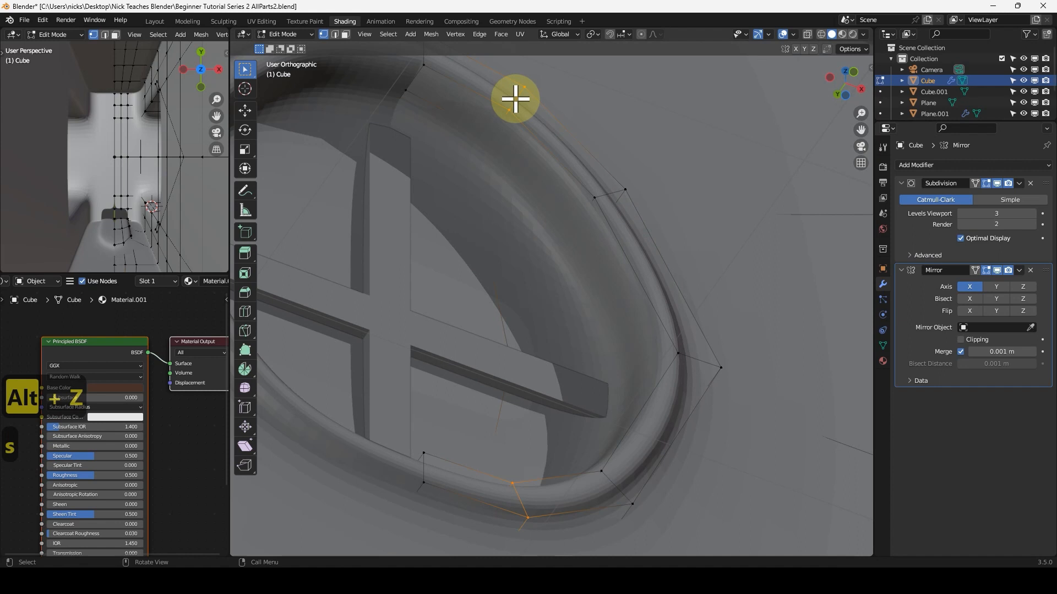
{"action": "left_click", "coordinate": [996, 270]}
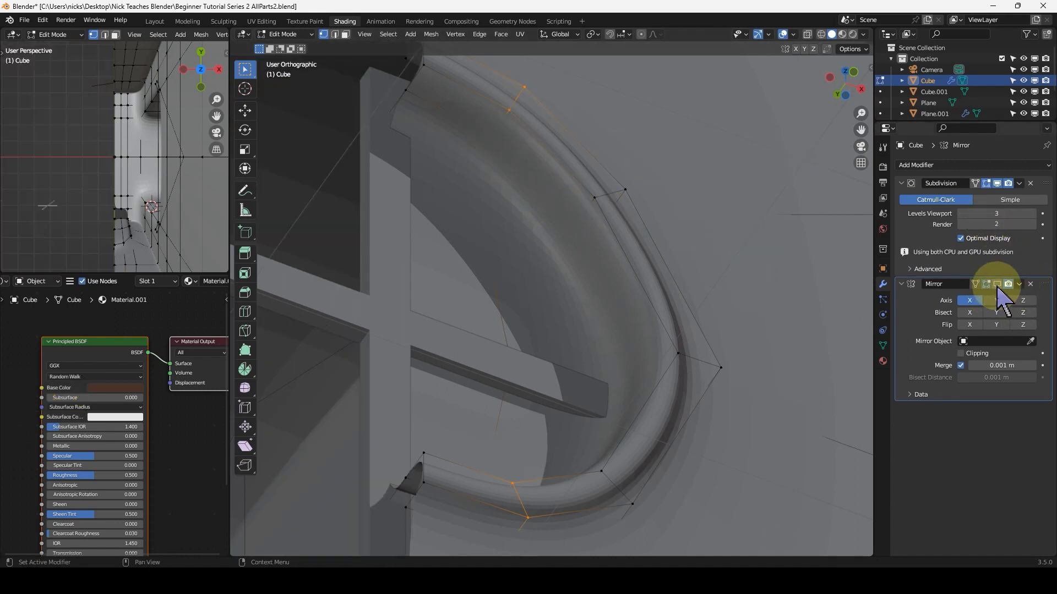
{"action": "left_click", "coordinate": [996, 183]}
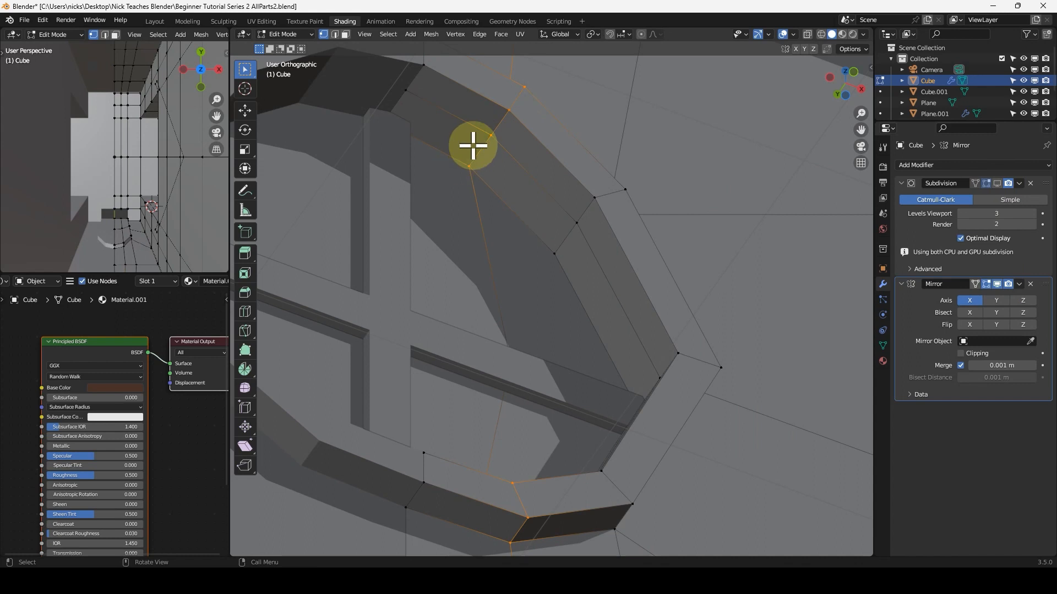
{"action": "key", "text": "KP_1"}
{"action": "scroll", "coordinate": [514, 201], "scroll_direction": "up", "scroll_amount": 2}
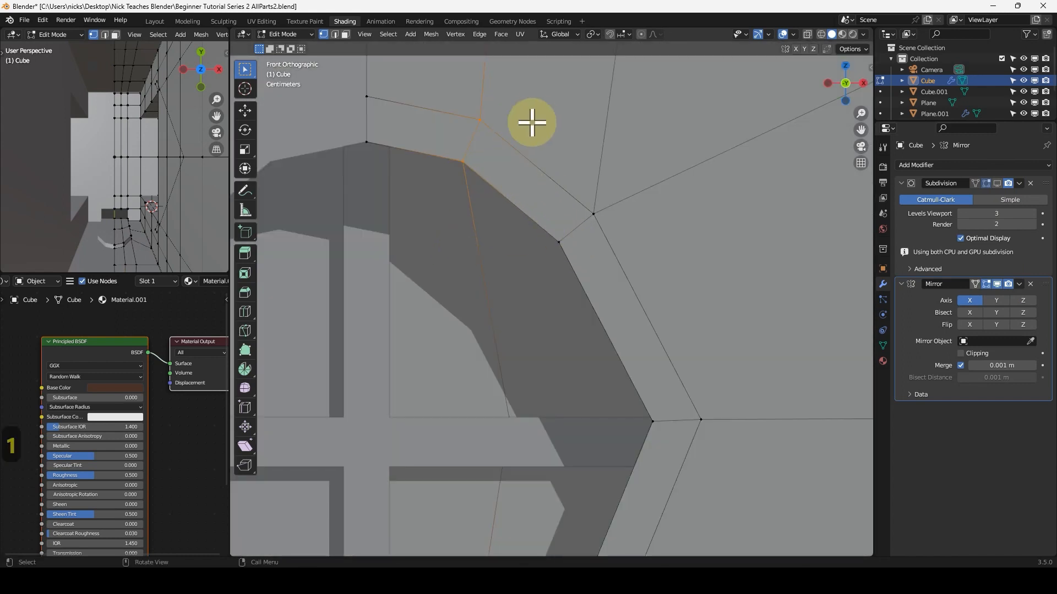
{"action": "scroll", "coordinate": [502, 232], "scroll_direction": "down", "scroll_amount": 2}
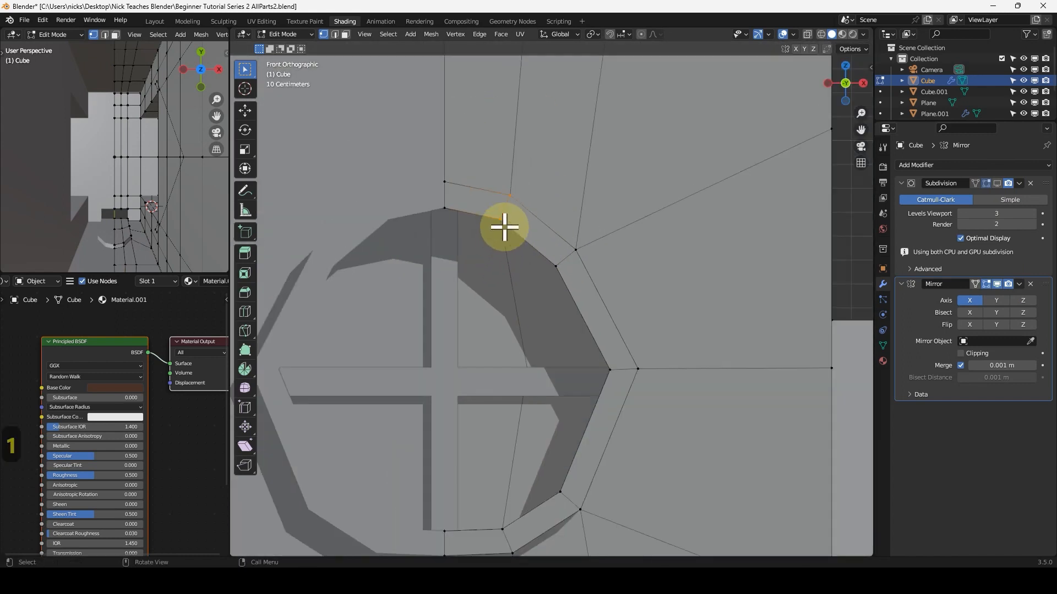
{"action": "middle_click_drag", "start_coordinate": [503, 231], "coordinate": [549, 180]}
{"action": "key", "text": "KP_1"}
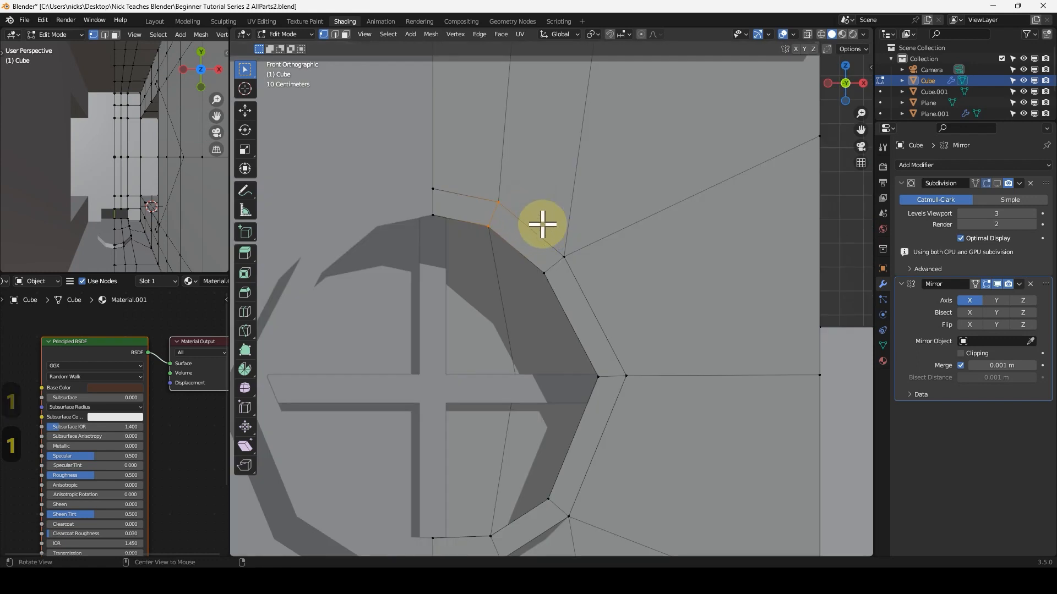
Box-select the frame's vertex pairs beside the top and bottom centre using X-ray, and turn the Subdivision modifier's viewport display back on.
{"action": "key", "text": "alt+z"}
{"action": "left_click_drag", "start_coordinate": [472, 189], "coordinate": [515, 243]}
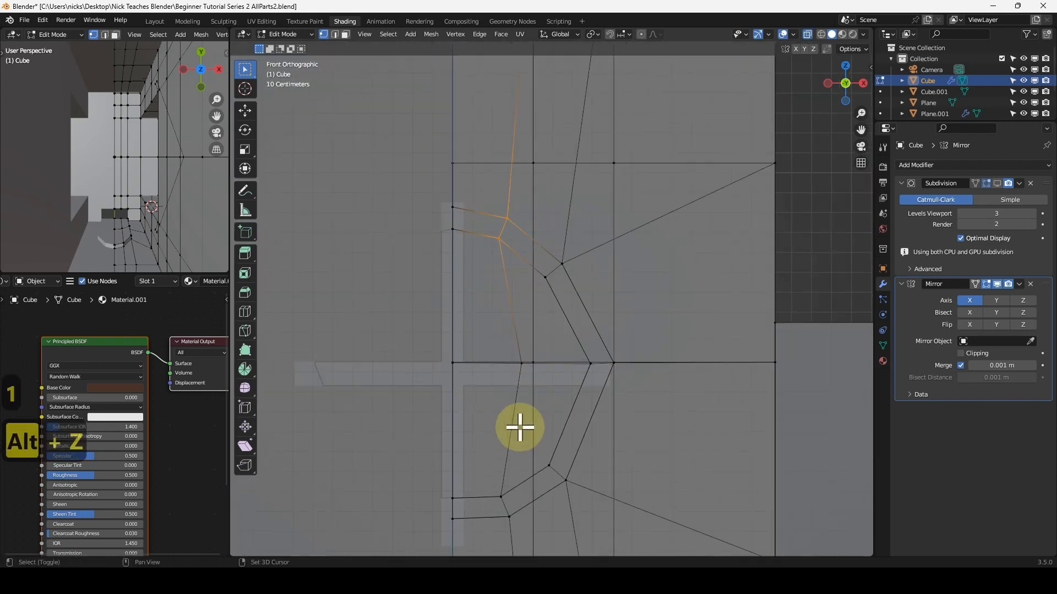
{"action": "middle_click_drag", "start_coordinate": [519, 427], "coordinate": [528, 260], "text": "shift"}
{"action": "left_click_drag", "start_coordinate": [502, 319], "coordinate": [528, 355], "text": "shift"}
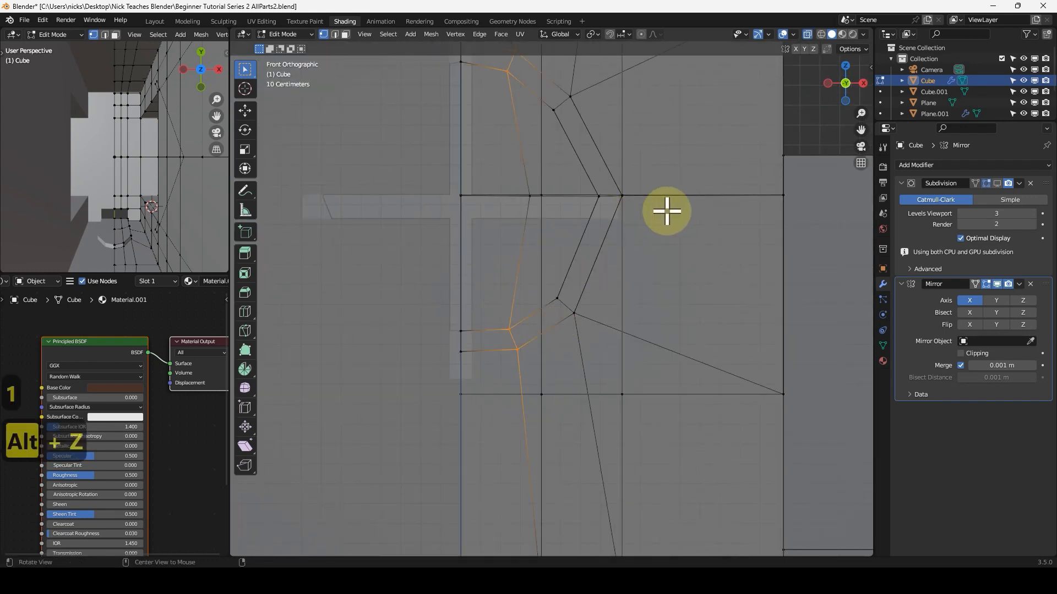
{"action": "key", "text": "alt+z"}
{"action": "left_click", "coordinate": [997, 184]}
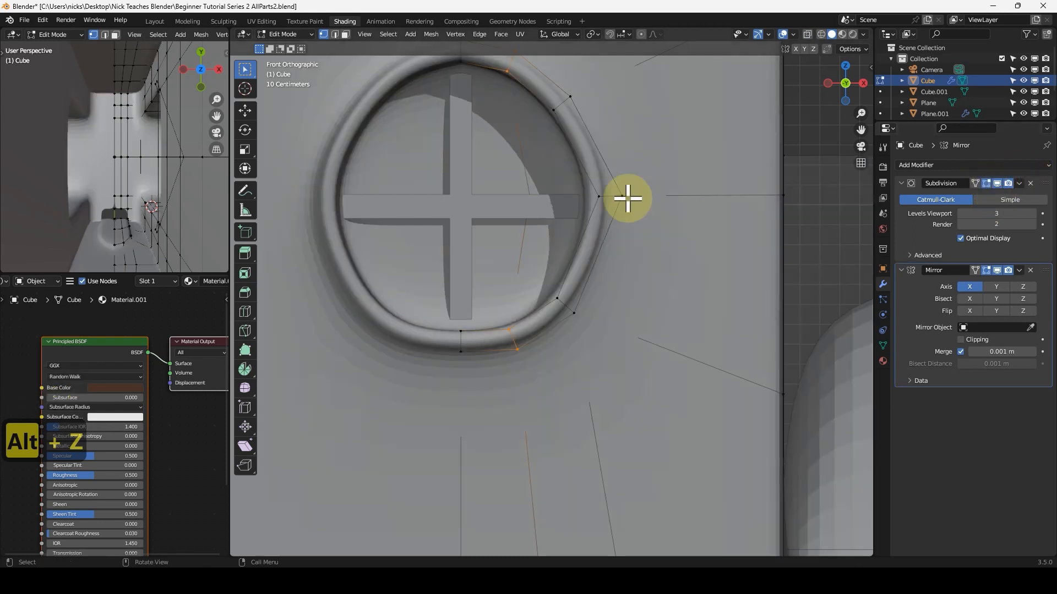
{"action": "scroll", "coordinate": [463, 208], "scroll_direction": "down", "scroll_amount": 1}
{"action": "middle_click_drag", "start_coordinate": [536, 219], "coordinate": [539, 292], "text": "shift"}
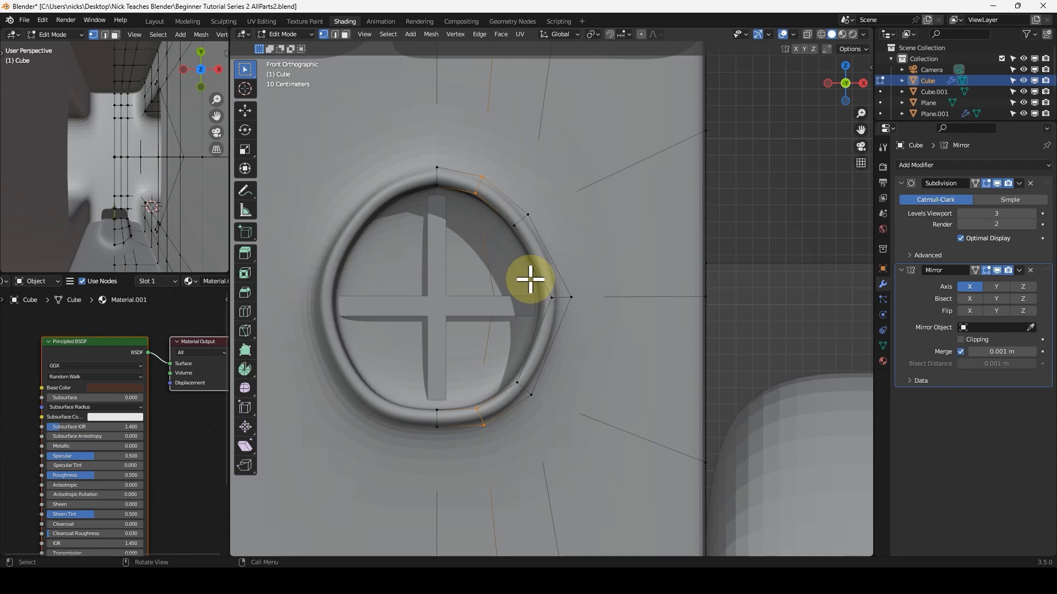
Select the round frame's upper diagonal vertex pair using X-ray and move it slightly outward.
{"action": "left_click_drag", "start_coordinate": [500, 192], "coordinate": [551, 252]}
{"action": "key", "text": "g"}
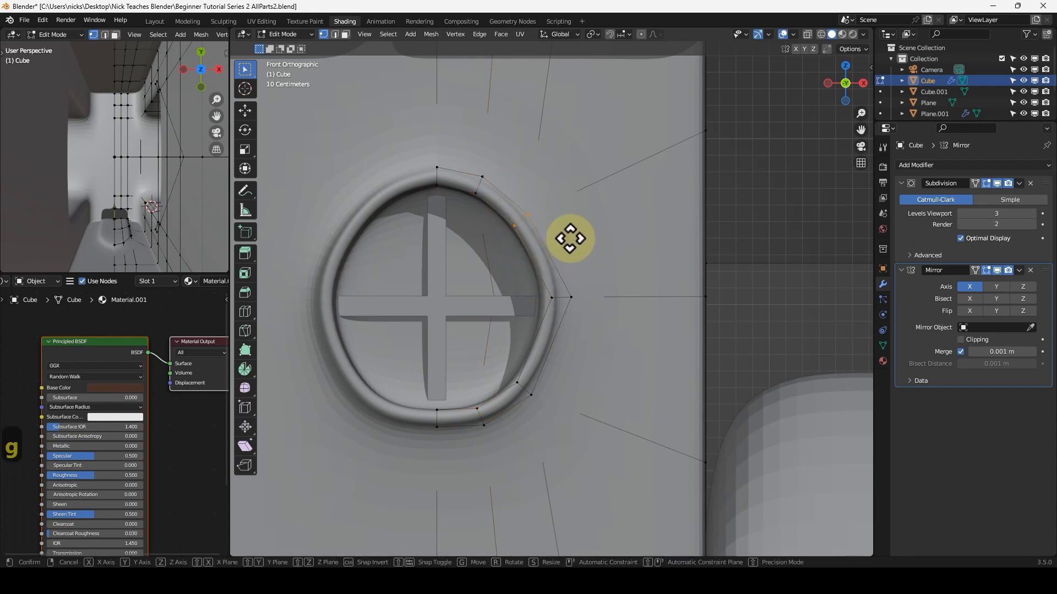
{"action": "right_click", "coordinate": [575, 234]}
{"action": "key", "text": "alt+z"}
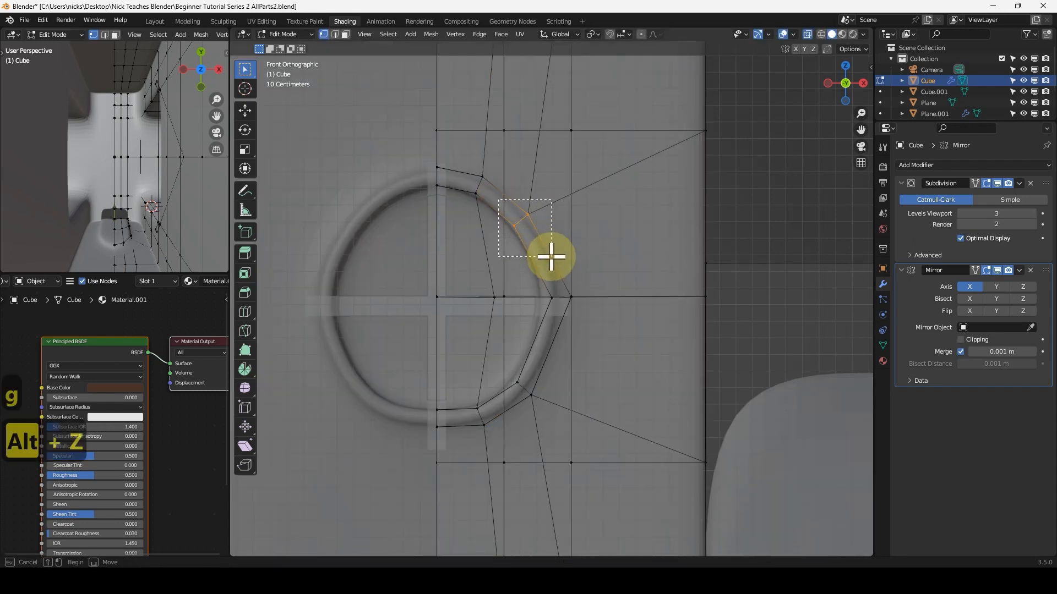
{"action": "key", "text": "alt+z"}
{"action": "key", "text": "g"}
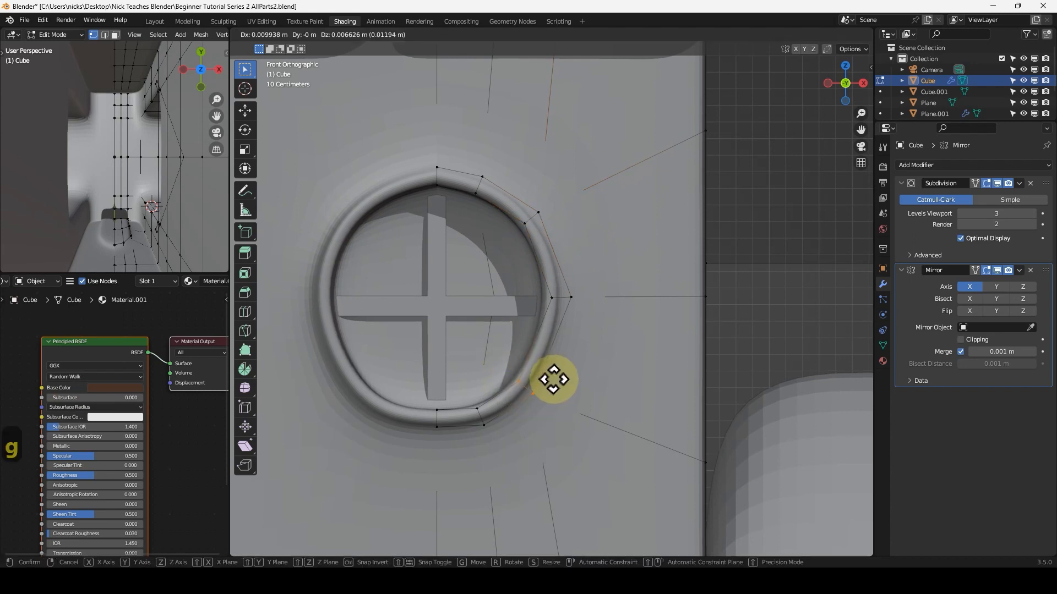
Select the round frame's lower diagonal vertex pair using X-ray and move it slightly outward to round that corner.
{"action": "left_click", "coordinate": [563, 377]}
{"action": "key", "text": "alt+z"}
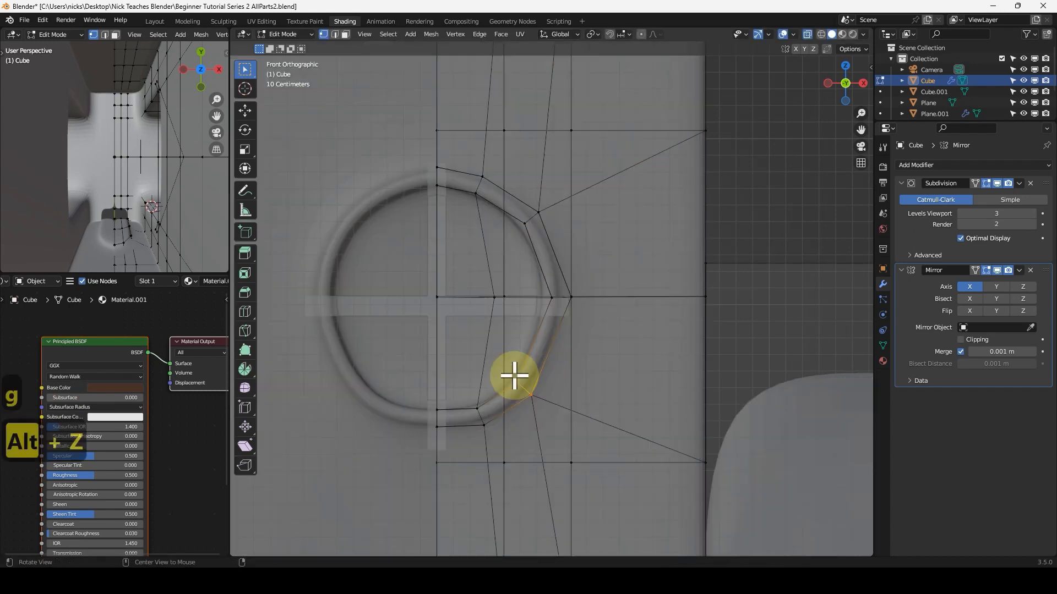
{"action": "key", "text": "alt+z"}
{"action": "key", "text": "g"}
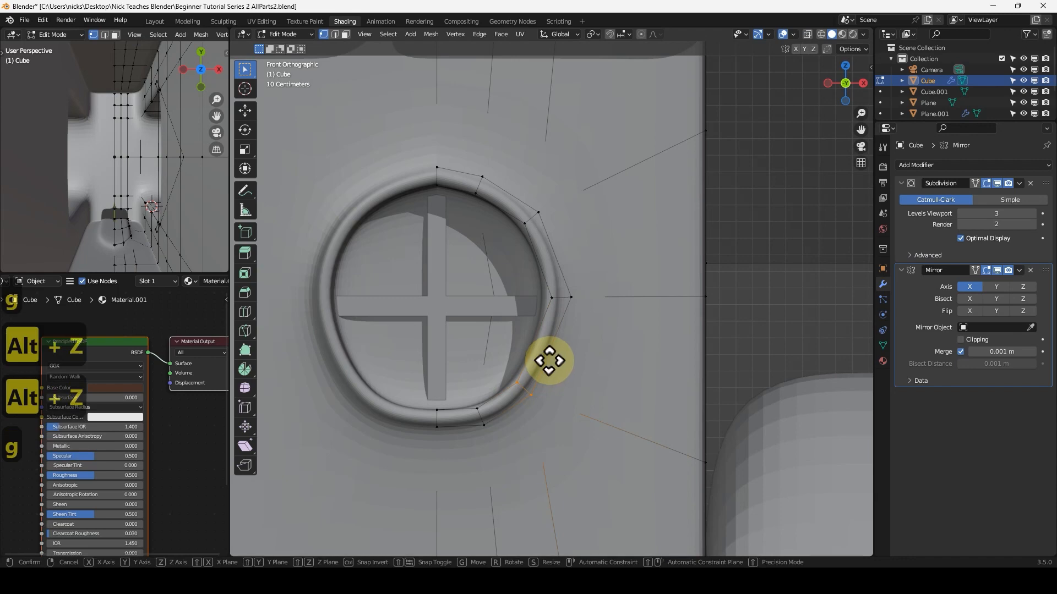
{"action": "left_click", "coordinate": [556, 361]}
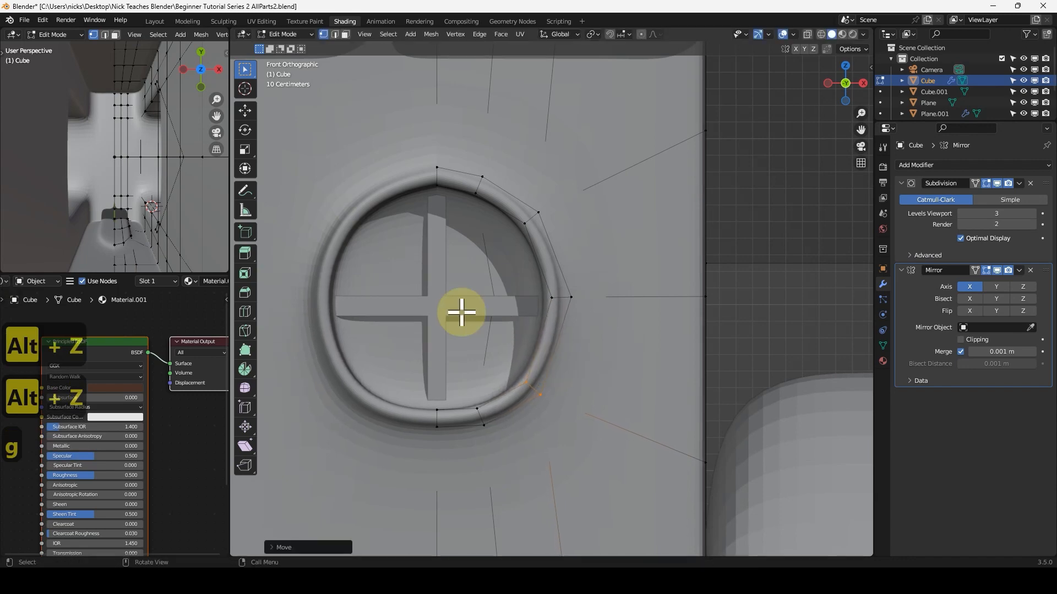
Leave Edit Mode and examine the whole smoothed church from the front and at an angle.
{"action": "key", "text": "Tab"}
{"action": "scroll", "coordinate": [502, 276], "scroll_direction": "down", "scroll_amount": 5}
{"action": "scroll", "coordinate": [502, 258], "scroll_direction": "down", "scroll_amount": 2}
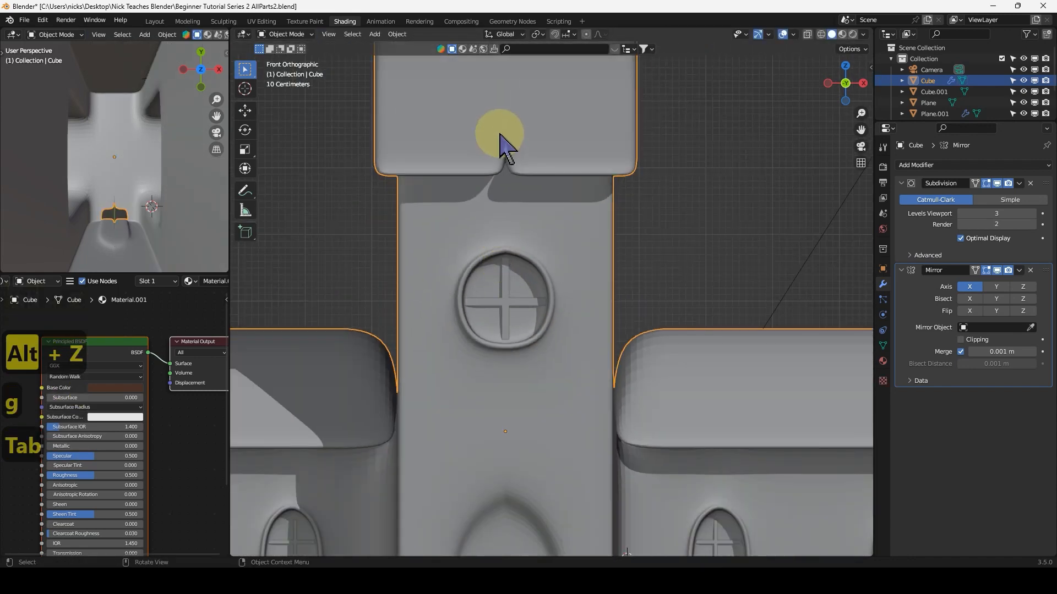
{"action": "scroll", "coordinate": [509, 347], "scroll_direction": "down", "scroll_amount": 4}
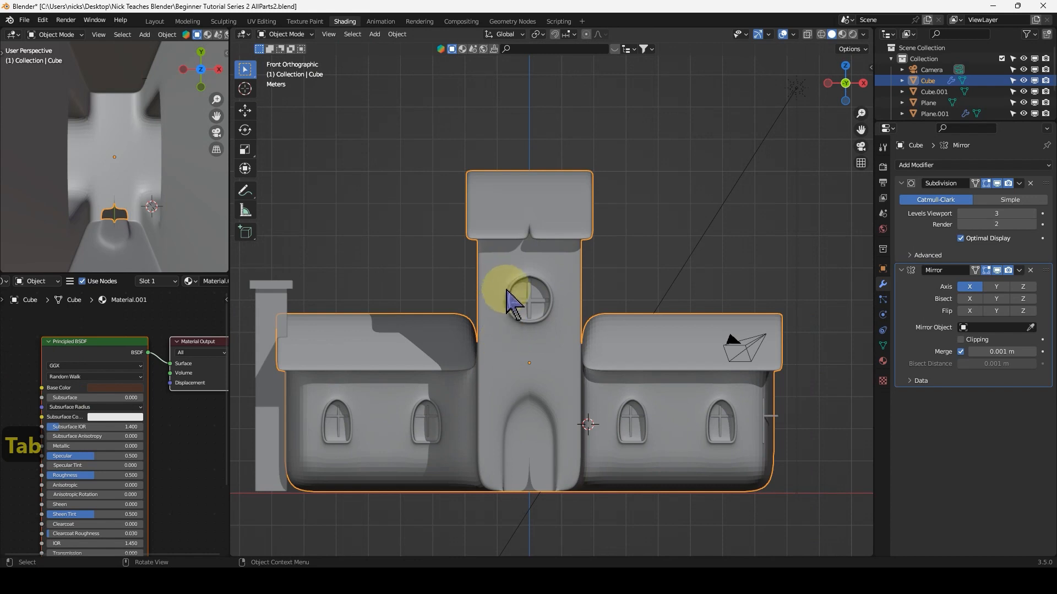
{"action": "middle_click_drag", "start_coordinate": [603, 401], "coordinate": [568, 317], "text": "shift"}
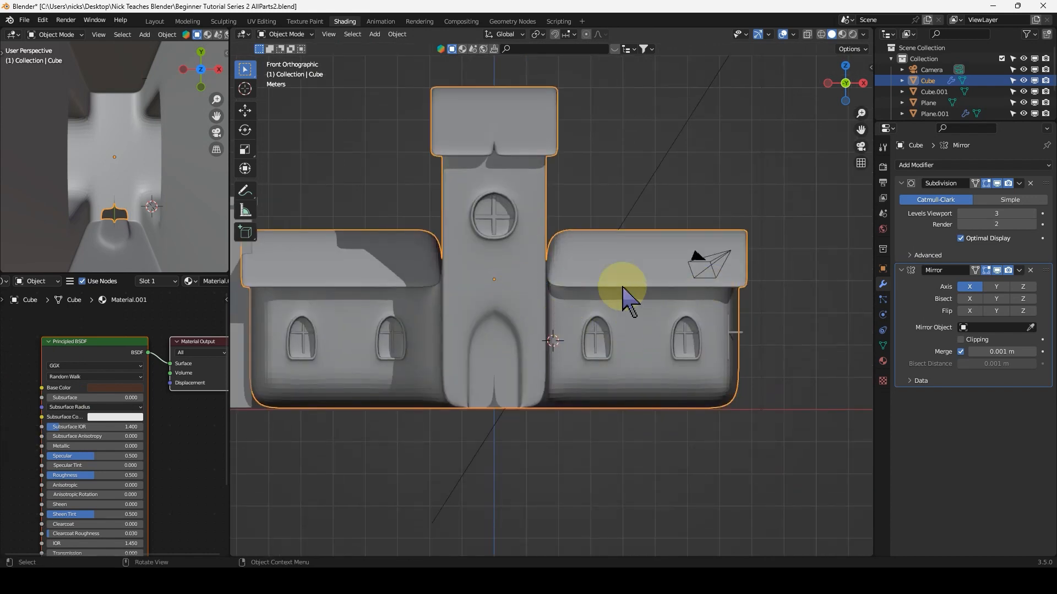
{"action": "middle_click_drag", "start_coordinate": [478, 283], "coordinate": [573, 266]}
{"action": "middle_click_drag", "start_coordinate": [501, 229], "coordinate": [546, 257]}
In Edit Mode, add a loop cut across the side wing's roof and slide it close to the roof's edge at the tower.
{"action": "scroll", "coordinate": [532, 249], "scroll_direction": "up", "scroll_amount": 3}
{"action": "key", "text": "Tab"}
{"action": "middle_click_drag", "start_coordinate": [464, 216], "coordinate": [574, 303], "text": "shift"}
{"action": "scroll", "coordinate": [574, 303], "scroll_direction": "up", "scroll_amount": 3}
{"action": "middle_click_drag", "start_coordinate": [524, 276], "coordinate": [494, 267]}
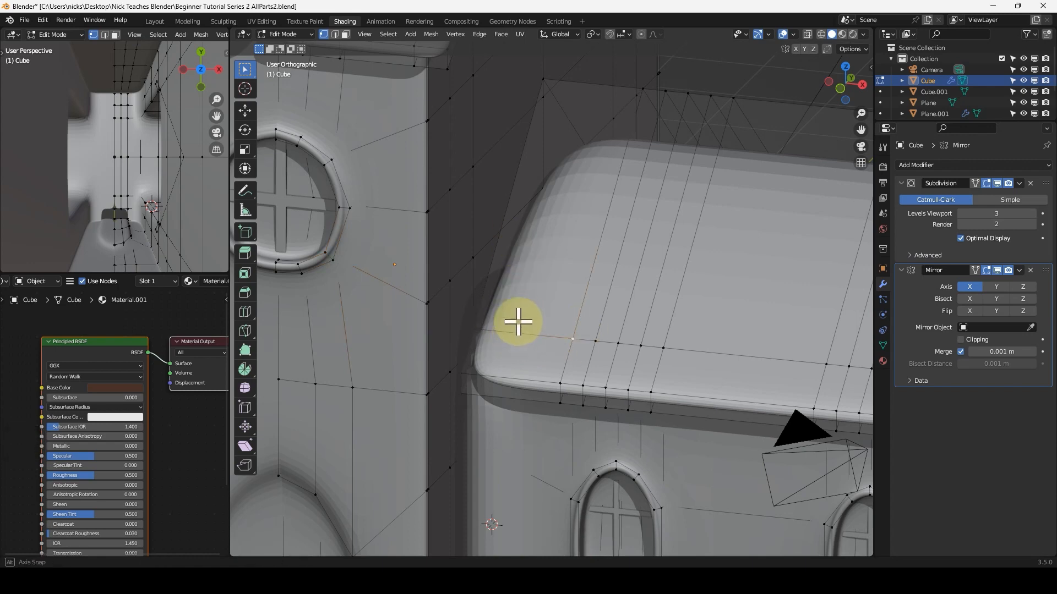
{"action": "middle_click_drag", "start_coordinate": [514, 318], "coordinate": [520, 320]}
{"action": "key", "text": "alt+z"}
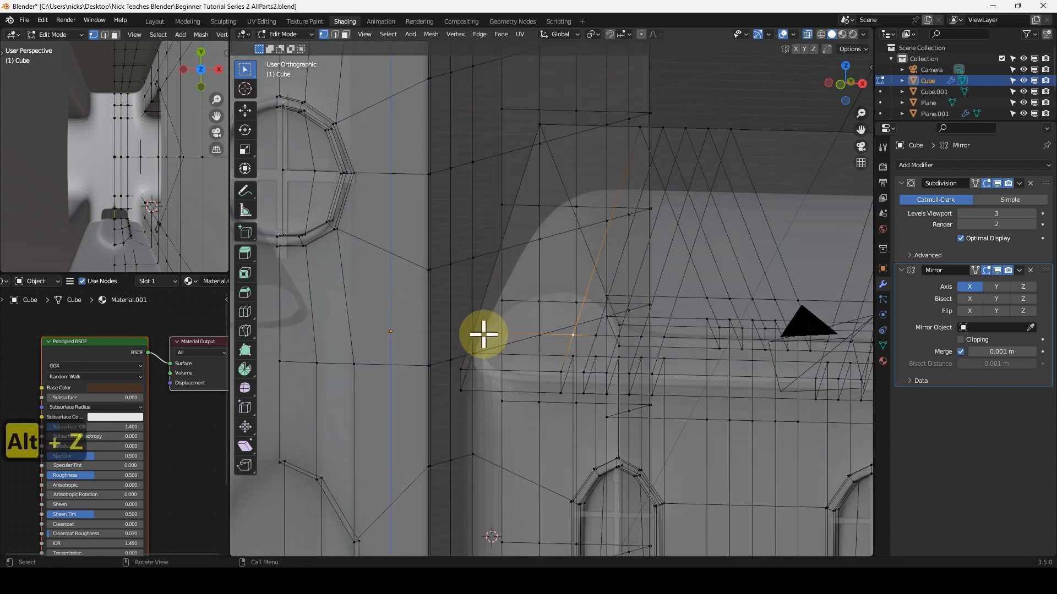
{"action": "left_click", "coordinate": [474, 332]}
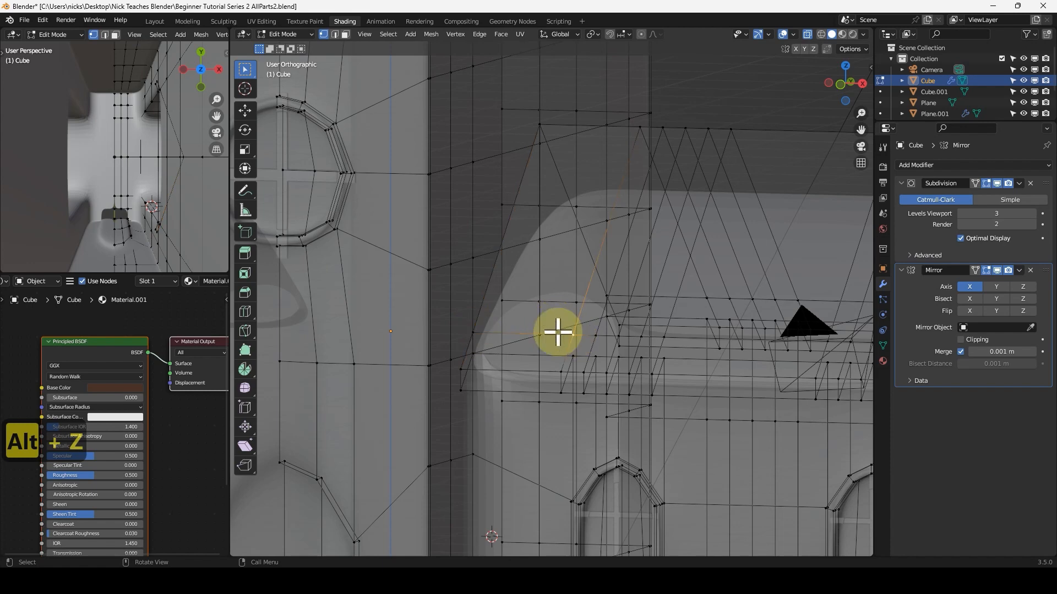
{"action": "key", "text": "alt+z"}
{"action": "key", "text": "ctrl+r"}
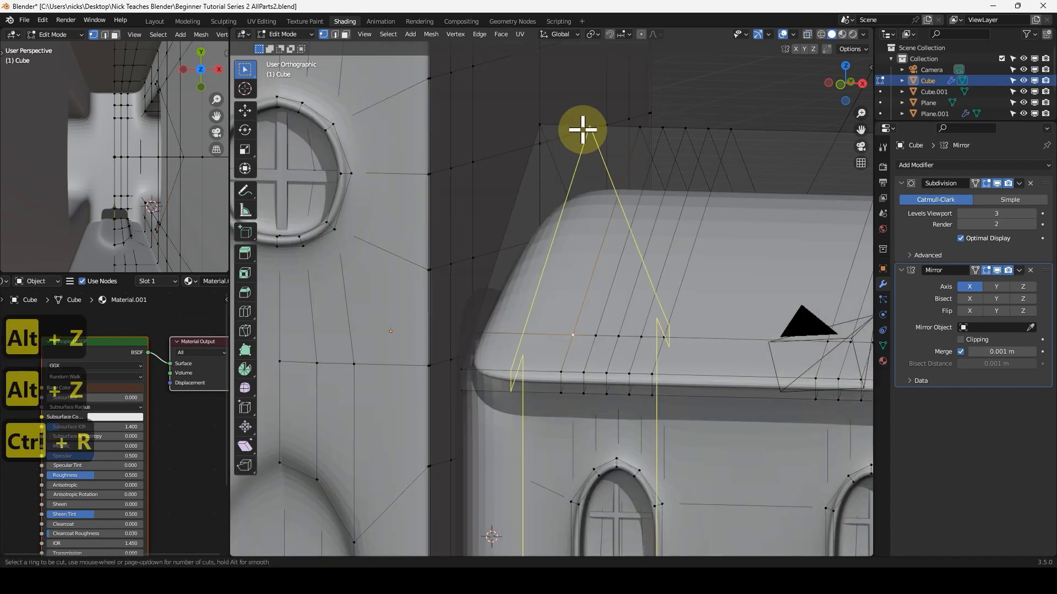
{"action": "left_click", "coordinate": [582, 129]}
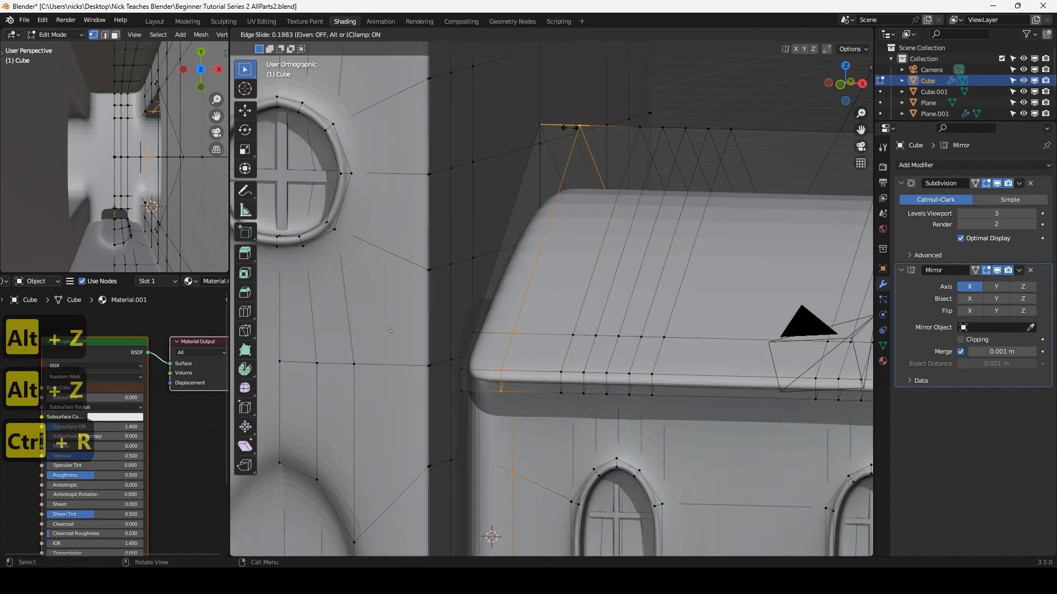
{"action": "left_click", "coordinate": [534, 132]}
Examine the side roof in Object and Edit Mode from its gable end, and select an edge loop running over both slopes.
{"action": "key", "text": "Tab"}
{"action": "middle_click_drag", "start_coordinate": [514, 298], "coordinate": [608, 320]}
{"action": "key", "text": "Tab"}
{"action": "middle_click_drag", "start_coordinate": [716, 294], "coordinate": [639, 301]}
{"action": "middle_click_drag", "start_coordinate": [653, 281], "coordinate": [602, 295]}
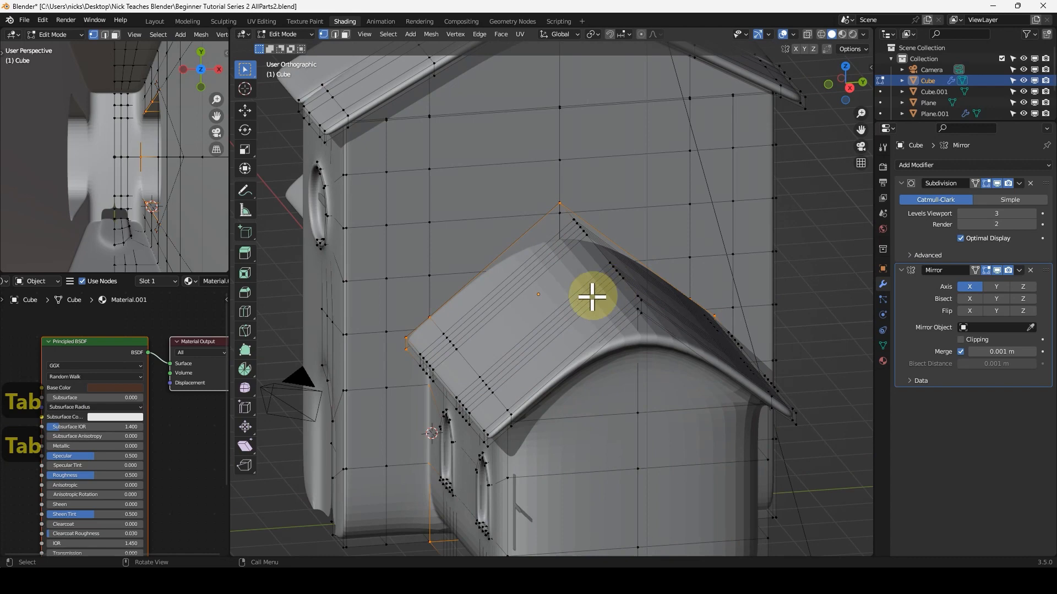
{"action": "middle_click_drag", "start_coordinate": [459, 351], "coordinate": [593, 257]}
{"action": "left_click", "coordinate": [732, 341], "text": "alt+shift"}
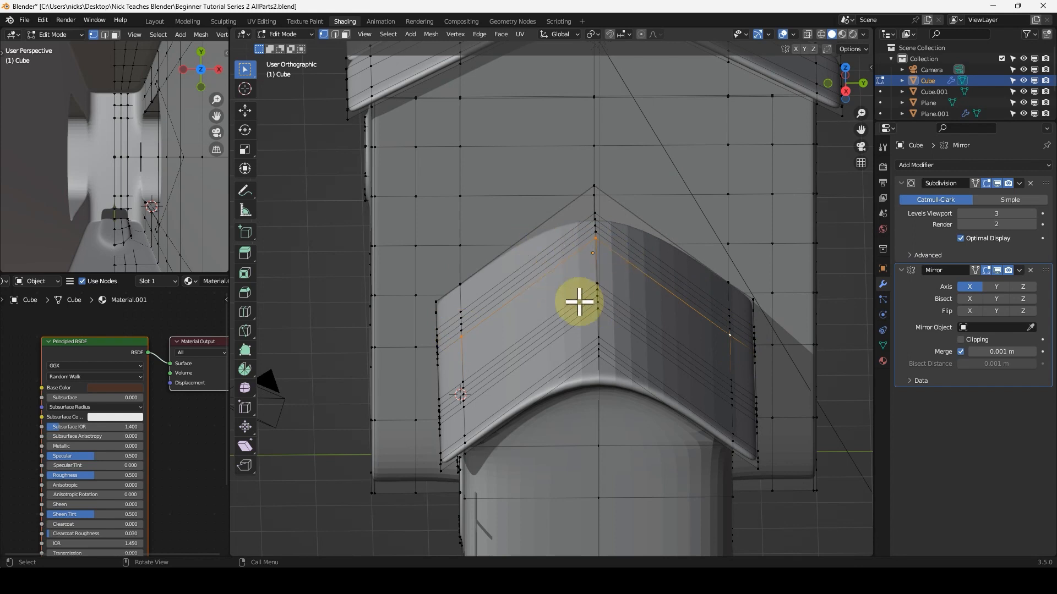
Add a lengthwise loop cut on each slope of the side roof and slide both close to the ridge.
{"action": "middle_click_drag", "start_coordinate": [564, 280], "coordinate": [540, 292]}
{"action": "key", "text": "ctrl+r"}
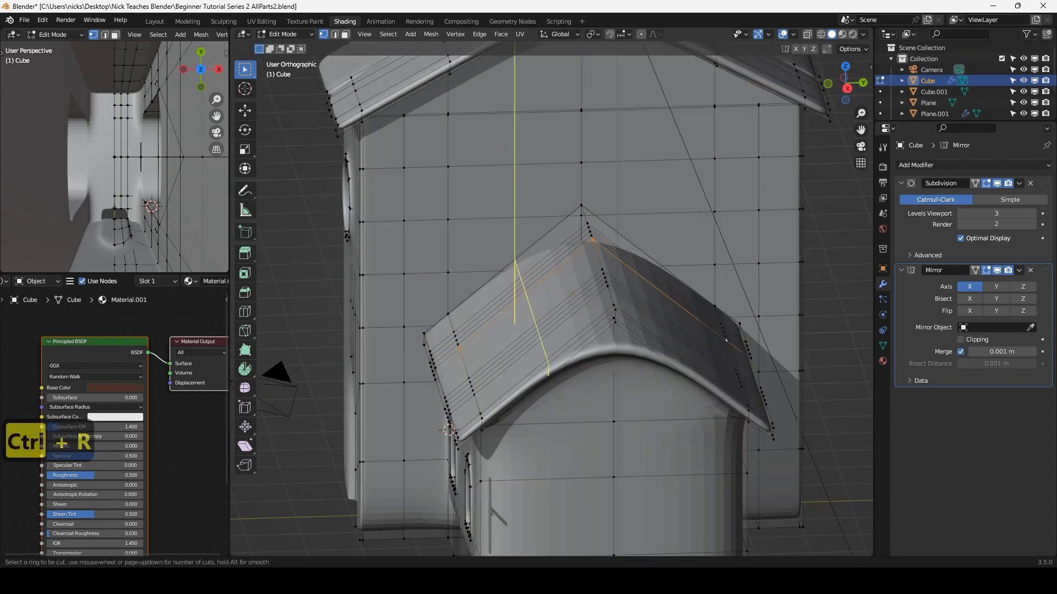
{"action": "left_click", "coordinate": [524, 293]}
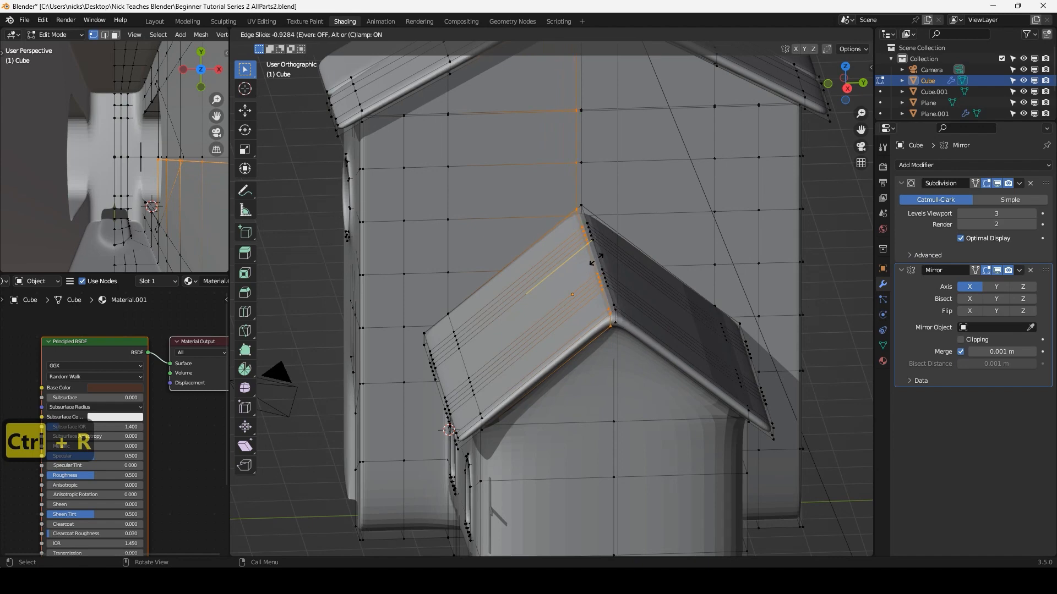
{"action": "left_click", "coordinate": [596, 260]}
{"action": "middle_click_drag", "start_coordinate": [632, 298], "coordinate": [660, 299]}
{"action": "key", "text": "ctrl+r"}
{"action": "left_click", "coordinate": [633, 294]}
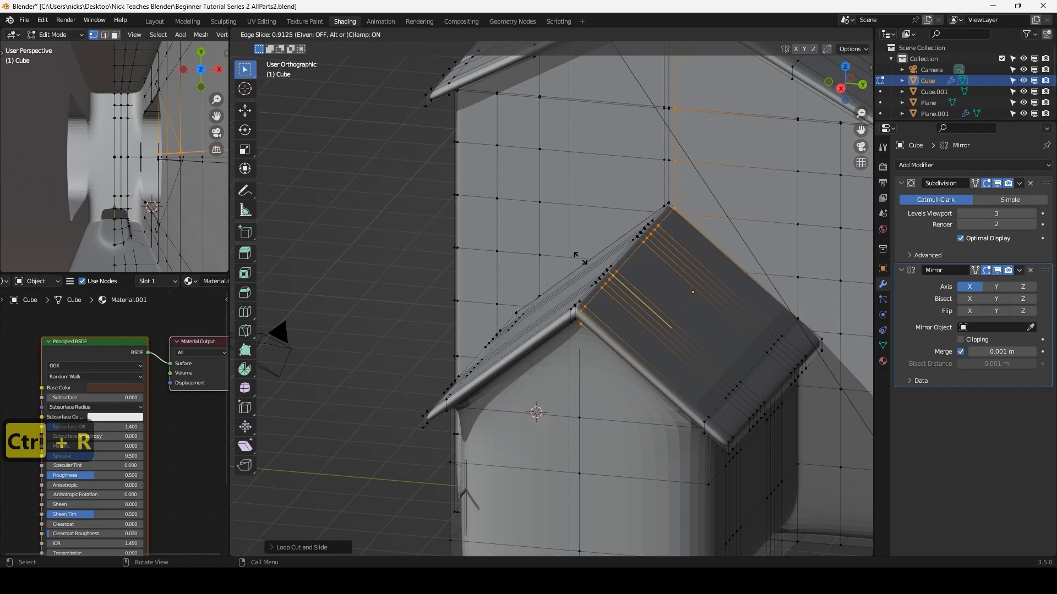
{"action": "left_click", "coordinate": [581, 304]}
Examine the sharpened roofs and the side wing's lower walls, first in Edit Mode and then in Object Mode.
{"action": "middle_click_drag", "start_coordinate": [580, 305], "coordinate": [571, 347]}
{"action": "scroll", "coordinate": [456, 355], "scroll_direction": "down", "scroll_amount": 3}
{"action": "middle_click_drag", "start_coordinate": [466, 356], "coordinate": [527, 306], "text": "shift"}
{"action": "middle_click_drag", "start_coordinate": [573, 331], "coordinate": [617, 326]}
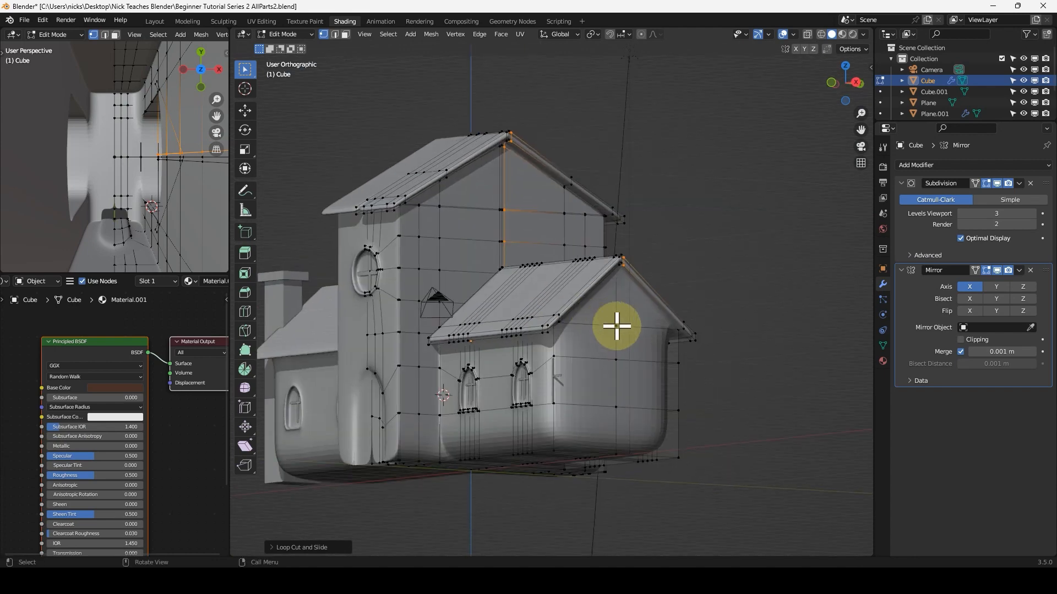
{"action": "middle_click_drag", "start_coordinate": [588, 423], "coordinate": [555, 269], "text": "shift"}
{"action": "scroll", "coordinate": [559, 326], "scroll_direction": "up", "scroll_amount": 4}
{"action": "key", "text": "Tab"}
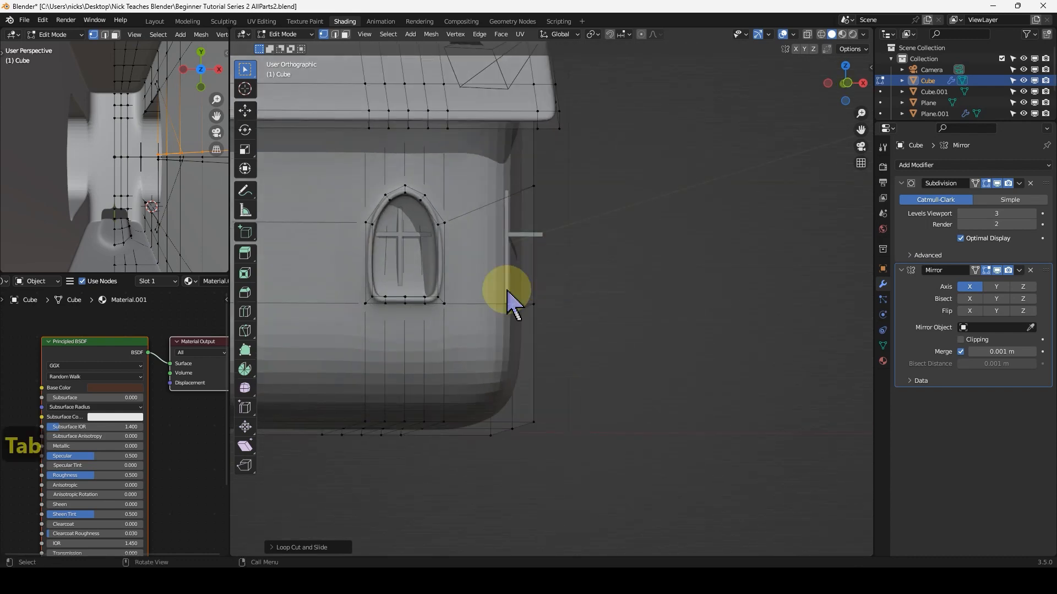
{"action": "scroll", "coordinate": [461, 314], "scroll_direction": "down", "scroll_amount": 5}
{"action": "scroll", "coordinate": [672, 319], "scroll_direction": "up", "scroll_amount": 4}
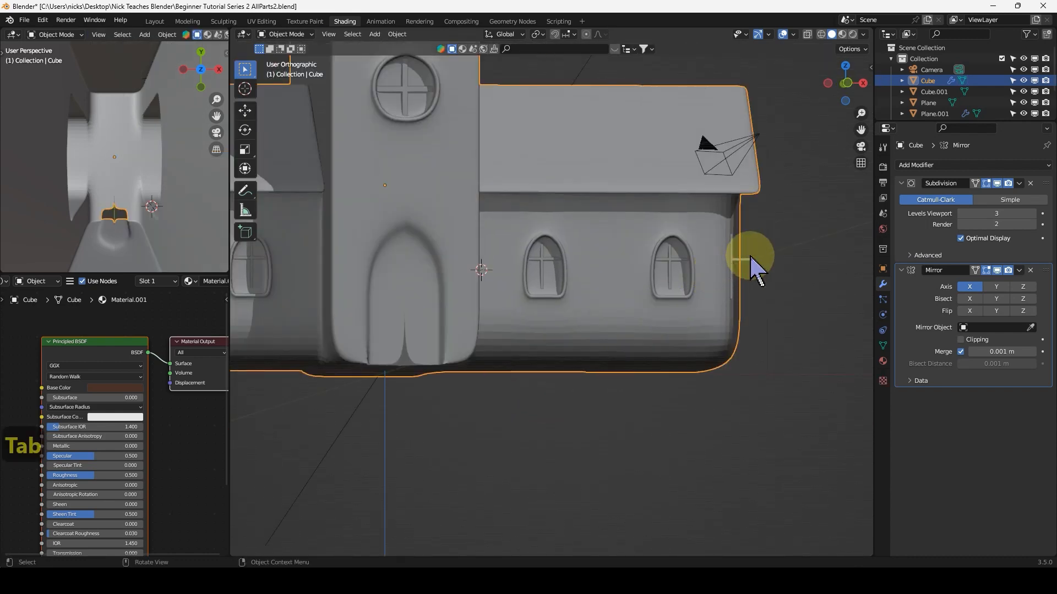
Move the window cross protruding from the side wing's end wall inward along X, reselect the church and save the file.
{"action": "left_click", "coordinate": [734, 259]}
{"action": "scroll", "coordinate": [610, 324], "scroll_direction": "down", "scroll_amount": 3}
{"action": "middle_click_drag", "start_coordinate": [567, 329], "coordinate": [600, 325], "text": "shift"}
{"action": "key", "text": "g"}
{"action": "left_click", "coordinate": [743, 233]}
{"action": "key", "text": "x"}
{"action": "left_click", "coordinate": [743, 234]}
{"action": "scroll", "coordinate": [663, 312], "scroll_direction": "up", "scroll_amount": 2}
{"action": "left_click", "coordinate": [672, 325]}
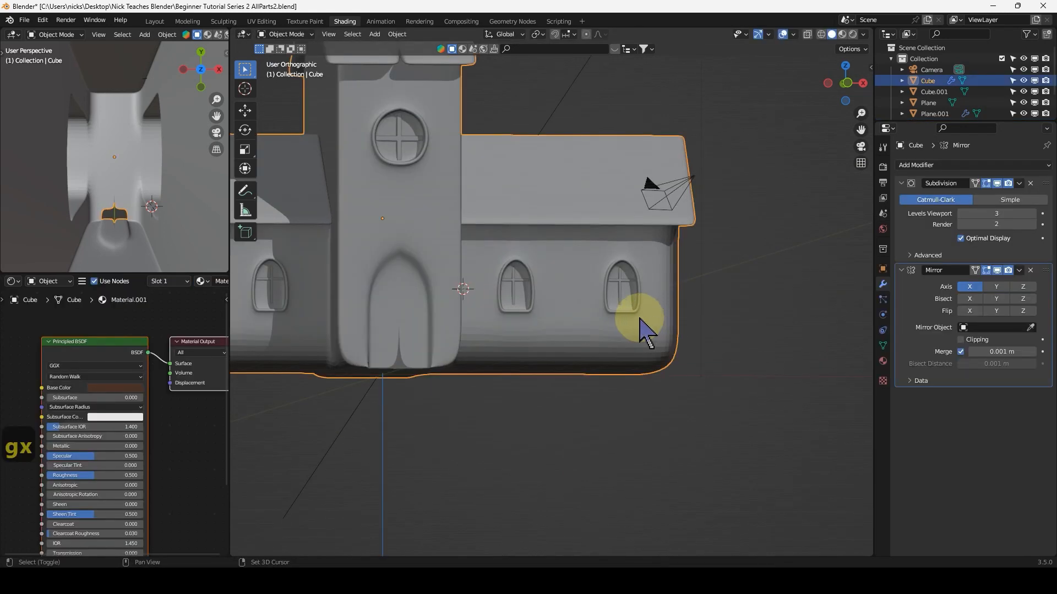
{"action": "middle_click_drag", "start_coordinate": [624, 337], "coordinate": [596, 330], "text": "shift"}
{"action": "key", "text": "ctrl+s"}
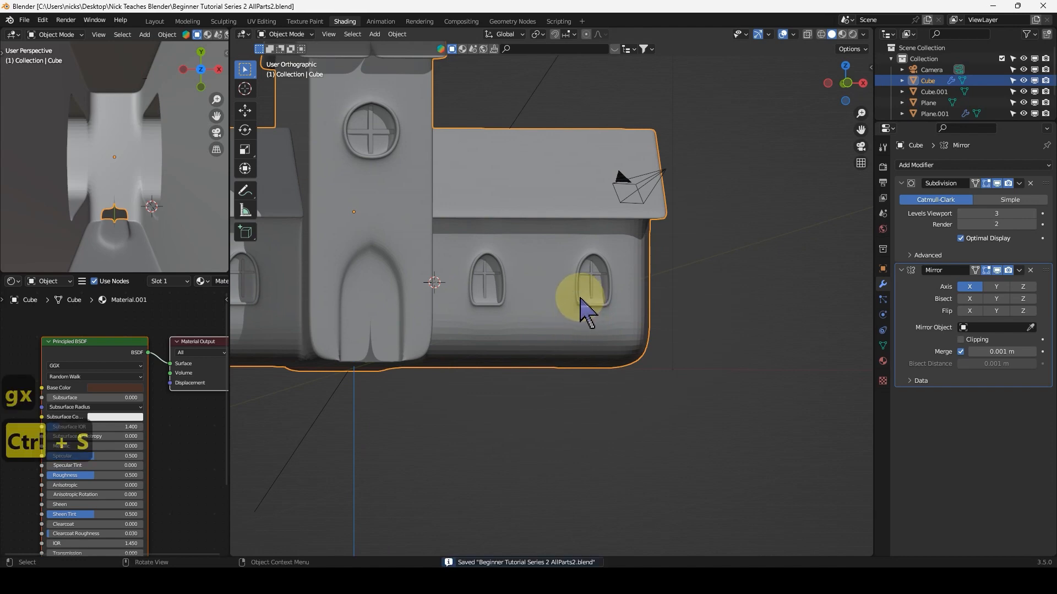
In Edit Mode, add a horizontal loop cut around the side wing's walls below the windows and slide it down close to the base.
{"action": "scroll", "coordinate": [641, 291], "scroll_direction": "up", "scroll_amount": 6}
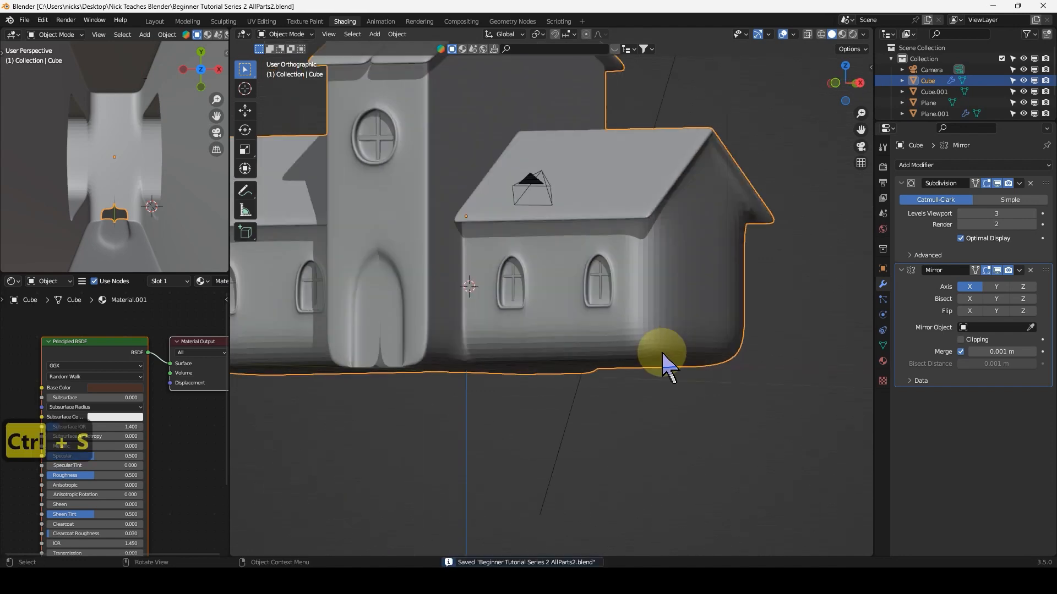
{"action": "key", "text": "Tab"}
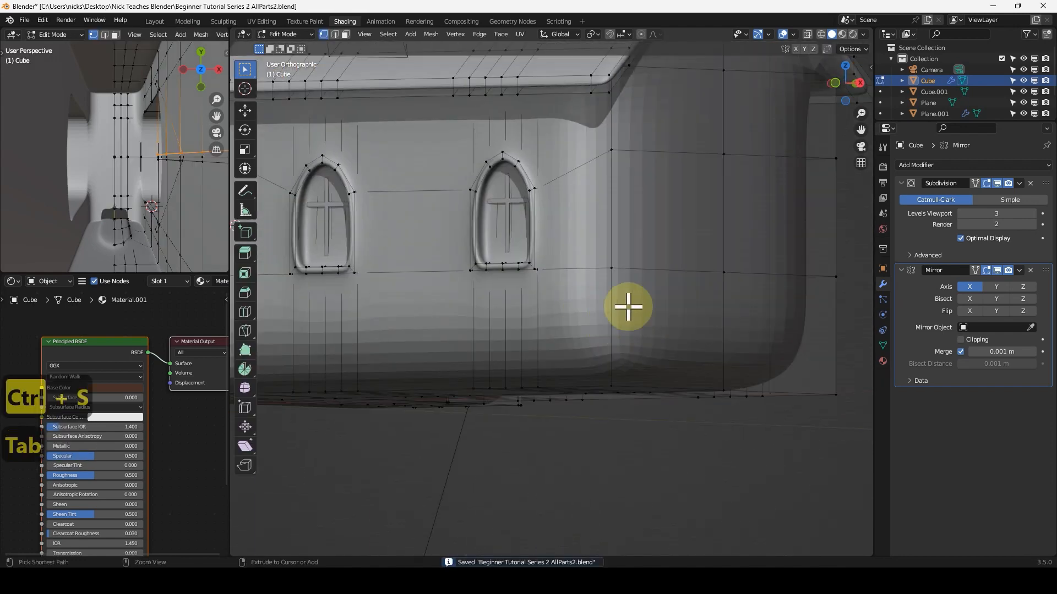
{"action": "key", "text": "ctrl+r"}
{"action": "left_click", "coordinate": [607, 314]}
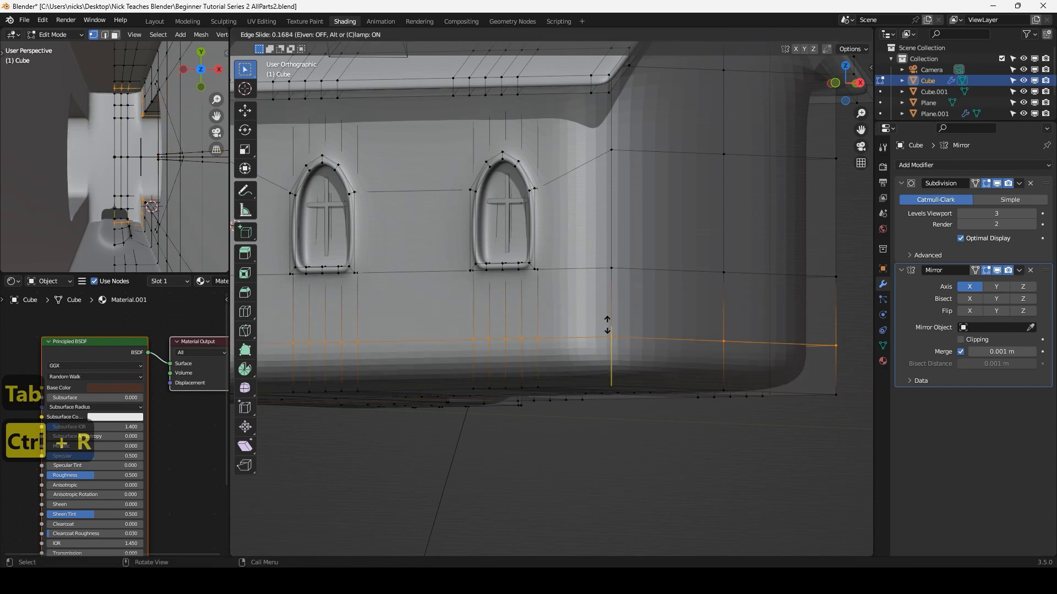
{"action": "left_click", "coordinate": [611, 362]}
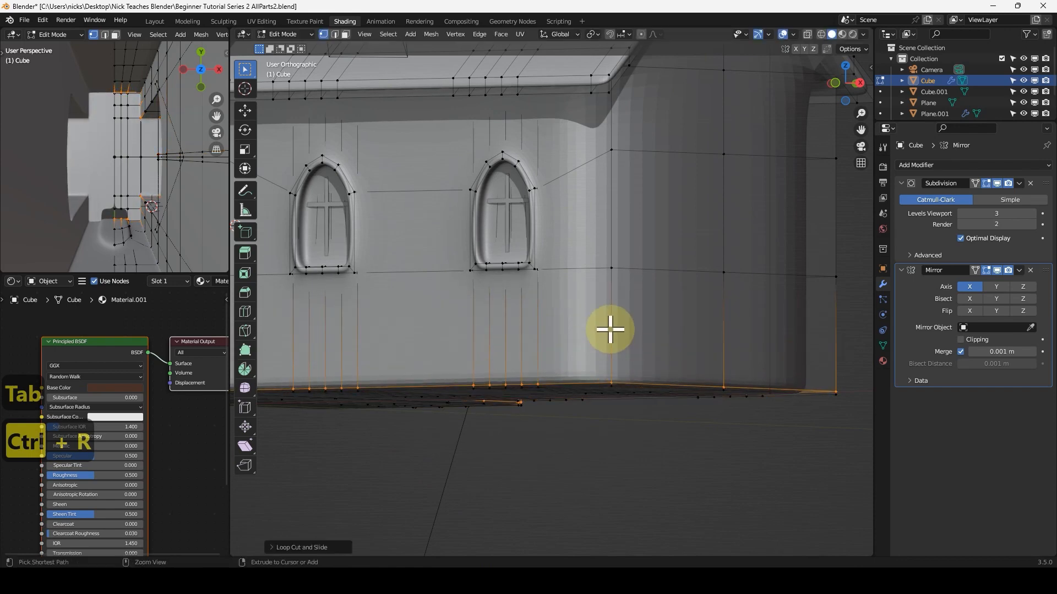
{"action": "key", "text": "ctrl+r"}
{"action": "left_click", "coordinate": [608, 311]}
{"action": "left_click", "coordinate": [644, 324]}
{"action": "key", "text": "ctrl+z"}
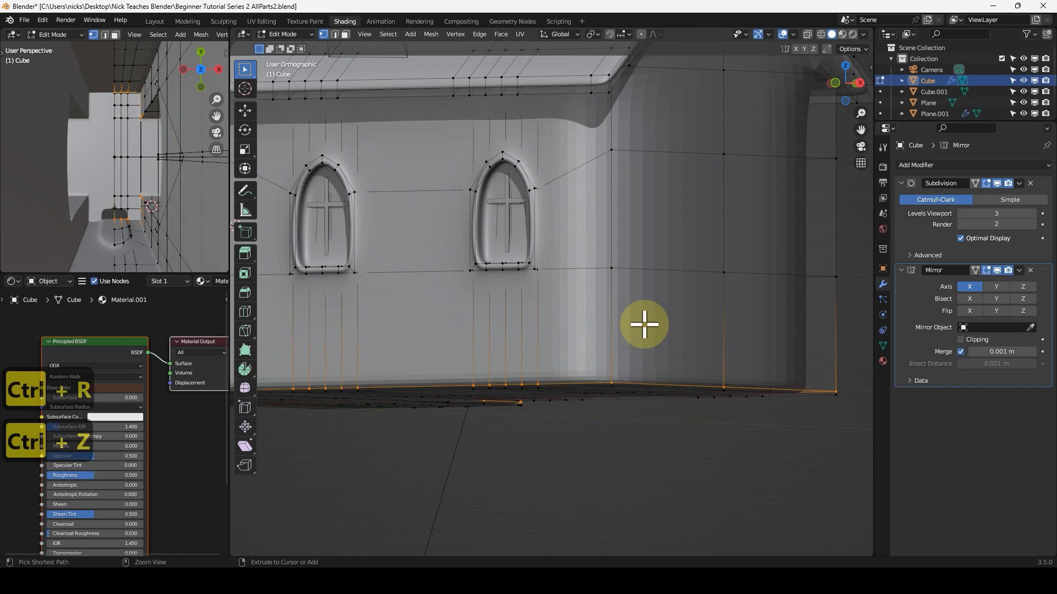
Add a vertical loop cut on each side of the side wing's outer wall corner and slide both close to the corner.
{"action": "mouse_move", "coordinate": [582, 300]}
{"action": "middle_mouse_down"}
{"action": "mouse_move", "coordinate": [611, 309]}
{"action": "mouse_move", "coordinate": [606, 290]}
{"action": "mouse_move", "coordinate": [583, 309]}
{"action": "middle_mouse_up"}
{"action": "scroll", "coordinate": [611, 297], "scroll_direction": "up", "scroll_amount": 2}
{"action": "key", "text": "ctrl+r"}
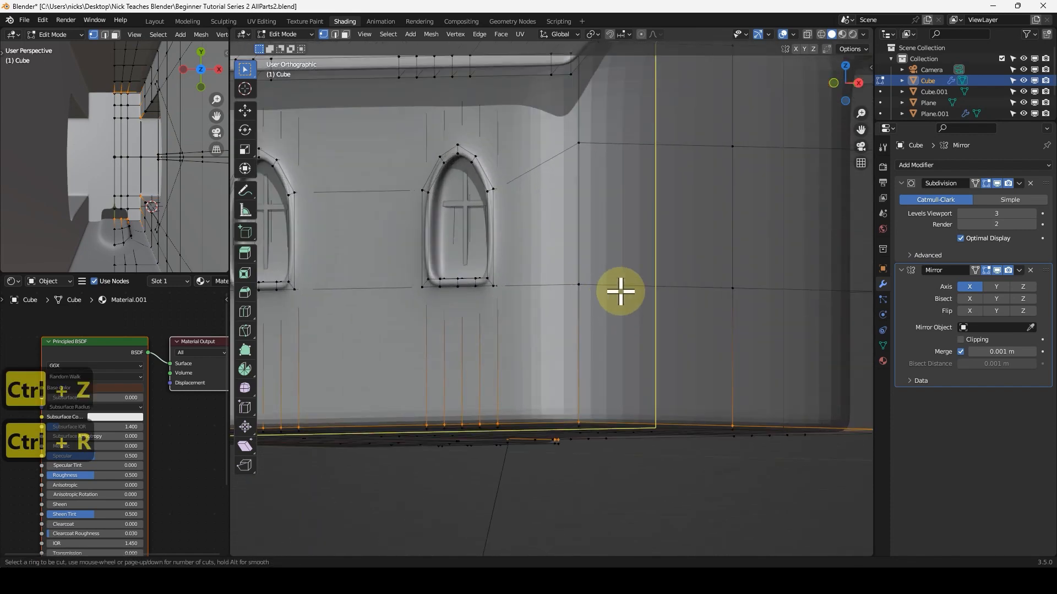
{"action": "left_click", "coordinate": [610, 292]}
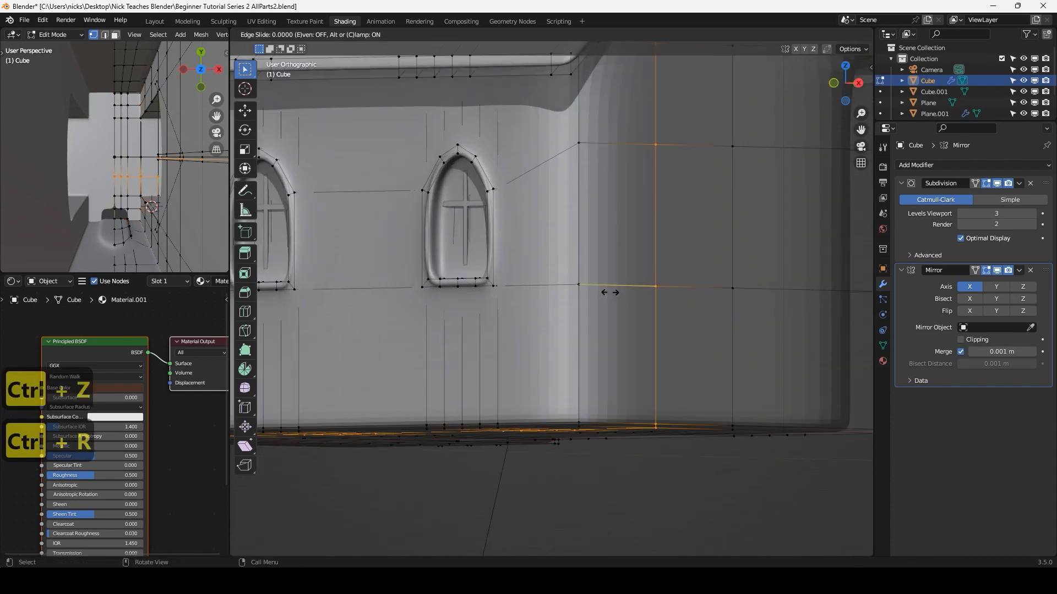
{"action": "left_click", "coordinate": [550, 303]}
{"action": "middle_click_drag", "start_coordinate": [623, 290], "coordinate": [550, 284]}
{"action": "key", "text": "ctrl+r"}
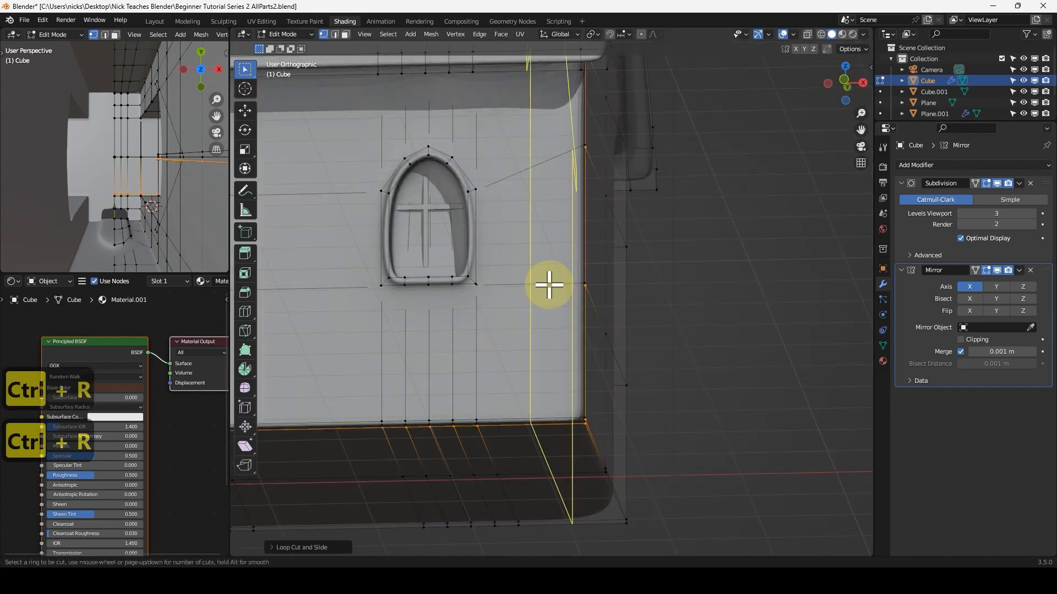
{"action": "left_click", "coordinate": [548, 283]}
{"action": "left_click", "coordinate": [540, 283]}
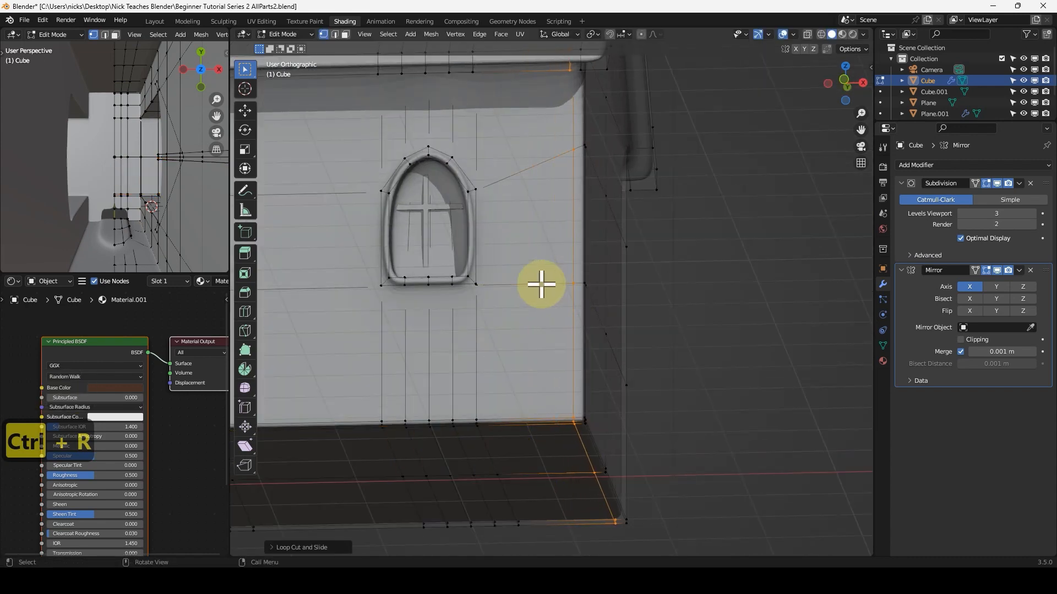
Add a horizontal loop cut around the side wing's walls above the windows and slide it up close to the roof's underside.
{"action": "key", "text": "Tab"}
{"action": "scroll", "coordinate": [545, 286], "scroll_direction": "down", "scroll_amount": 5}
{"action": "mouse_move", "coordinate": [591, 322]}
{"action": "middle_mouse_down"}
{"action": "mouse_move", "coordinate": [489, 338]}
{"action": "mouse_move", "coordinate": [461, 319]}
{"action": "mouse_move", "coordinate": [574, 333]}
{"action": "middle_mouse_up"}
{"action": "scroll", "coordinate": [622, 259], "scroll_direction": "up", "scroll_amount": 5}
{"action": "middle_click_drag", "start_coordinate": [627, 245], "coordinate": [538, 301], "text": "shift"}
{"action": "scroll", "coordinate": [587, 333], "scroll_direction": "up", "scroll_amount": 4}
{"action": "scroll", "coordinate": [542, 300], "scroll_direction": "up", "scroll_amount": 3}
{"action": "middle_click_drag", "start_coordinate": [657, 297], "coordinate": [610, 286]}
{"action": "key", "text": "Tab"}
{"action": "key", "text": "ctrl+r"}
{"action": "left_click", "coordinate": [645, 274]}
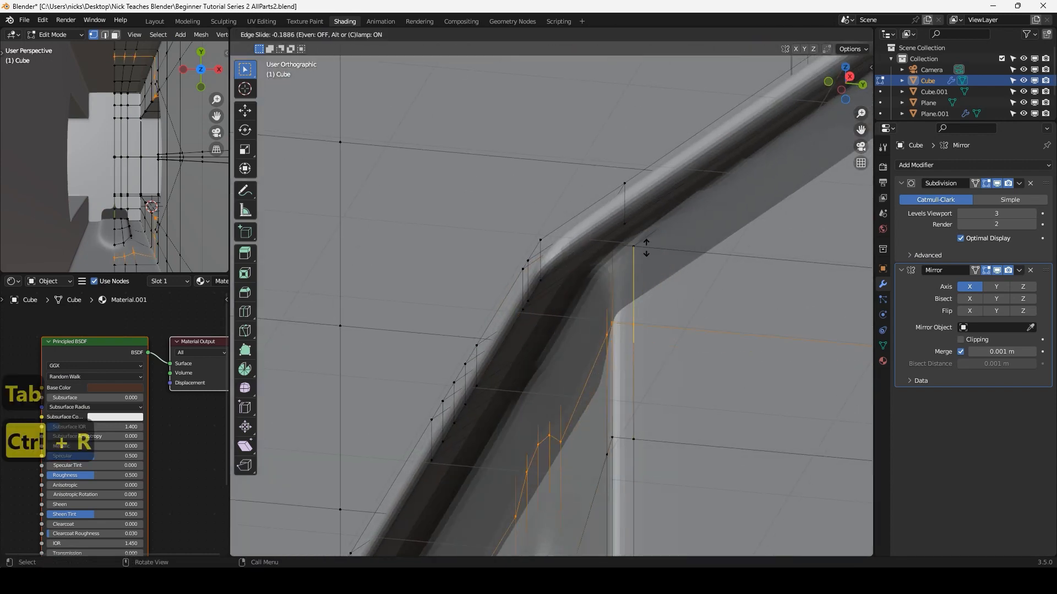
{"action": "left_click", "coordinate": [638, 206]}
Add a centred loop cut around the side roof's edge thickness and bevel it about 0.05 m into two loops near the rim's edges.
{"action": "middle_click_drag", "start_coordinate": [637, 207], "coordinate": [519, 266]}
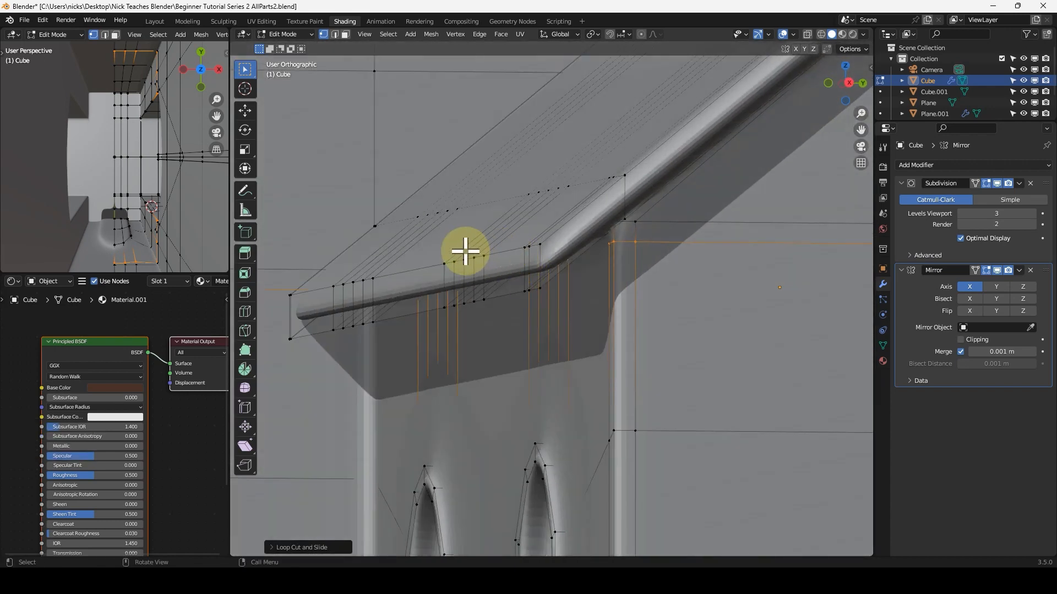
{"action": "left_click", "coordinate": [486, 257]}
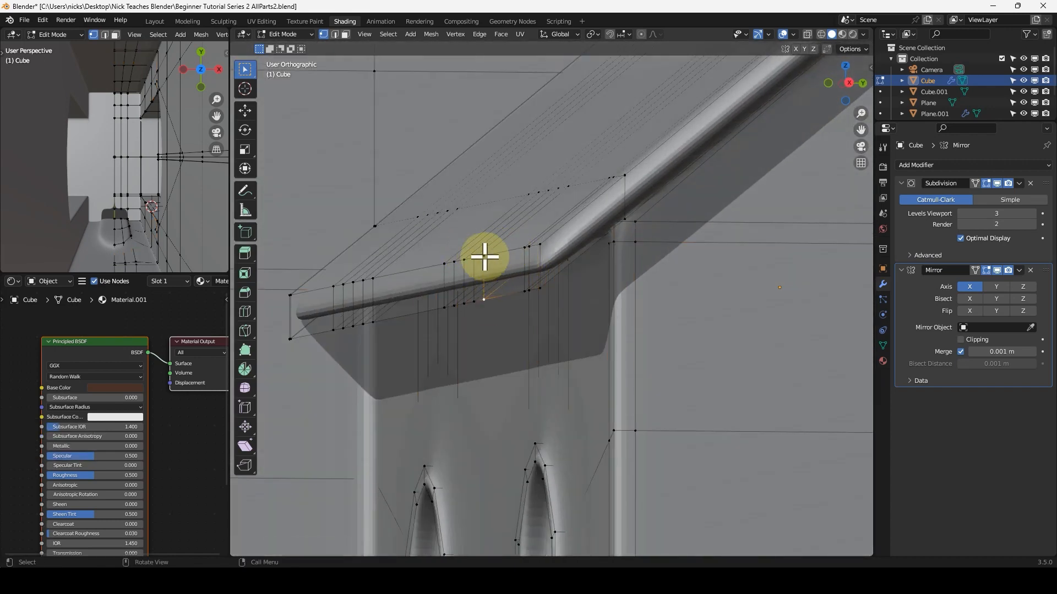
{"action": "key", "text": "ctrl+r"}
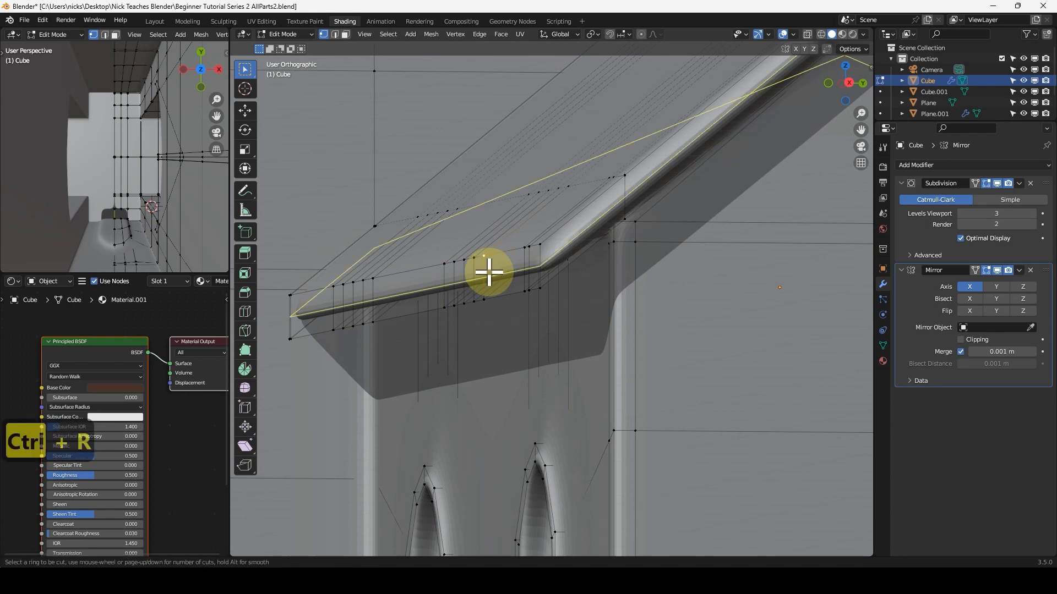
{"action": "left_click", "coordinate": [489, 272]}
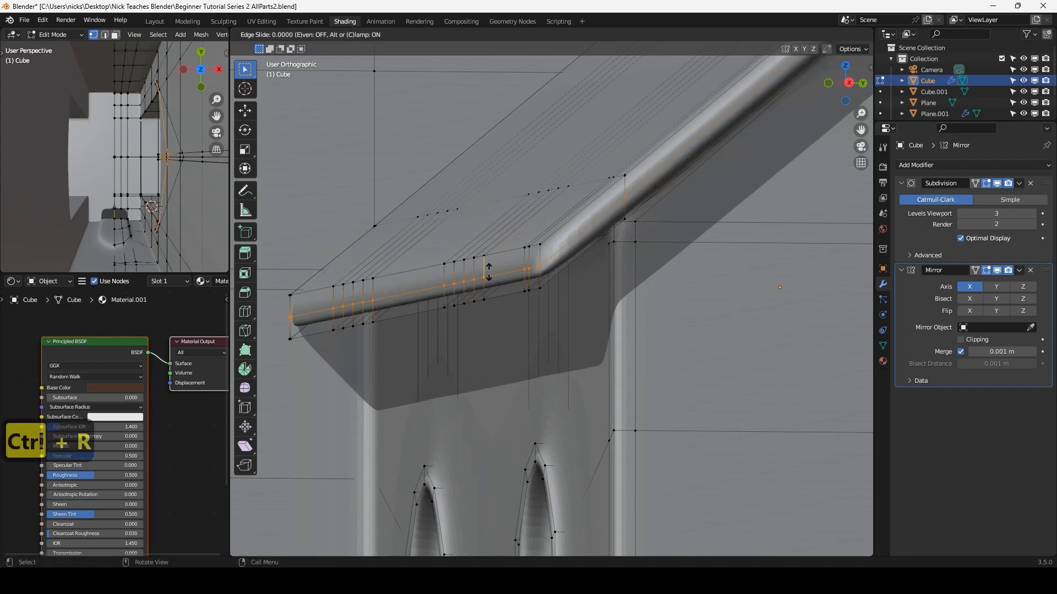
{"action": "right_click", "coordinate": [519, 245]}
{"action": "key", "text": "ctrl+b"}
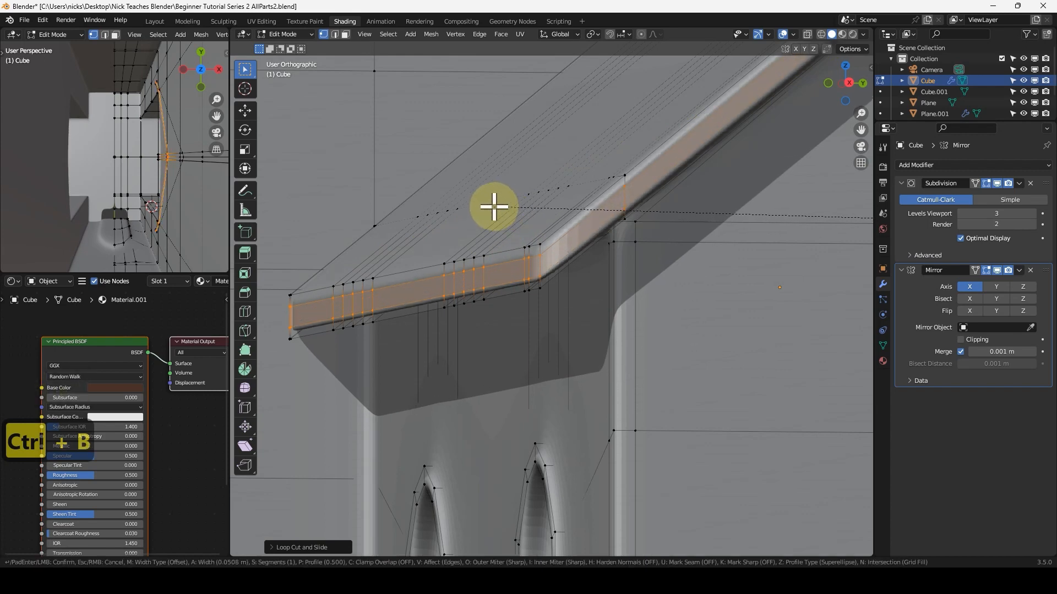
{"action": "left_click", "coordinate": [491, 207]}
{"action": "key", "text": "Tab"}
{"action": "scroll", "coordinate": [529, 291], "scroll_direction": "down", "scroll_amount": 2}
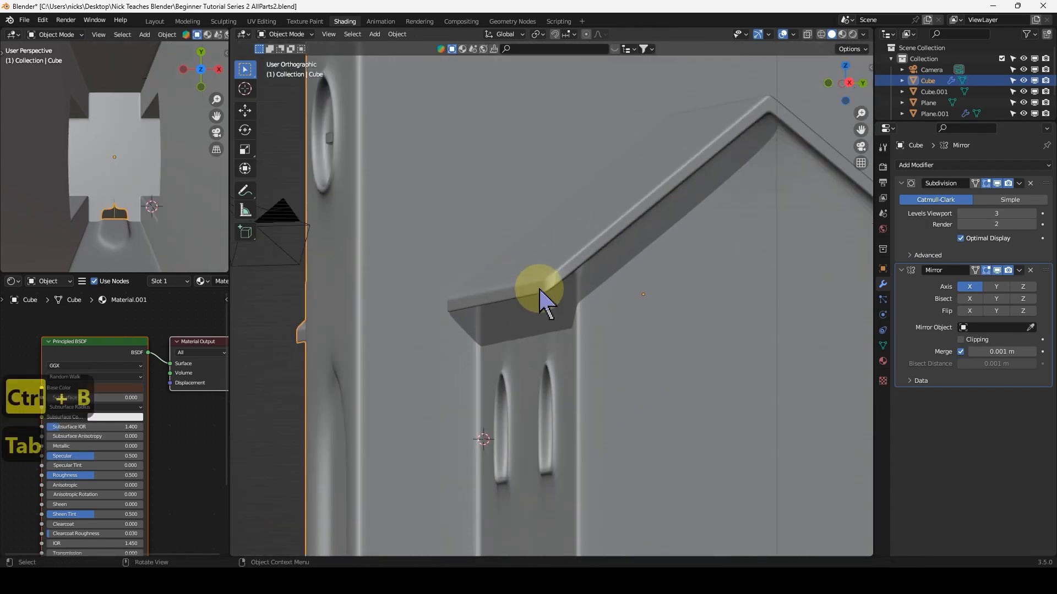
{"action": "scroll", "coordinate": [535, 308], "scroll_direction": "down", "scroll_amount": 3}
{"action": "middle_click_drag", "start_coordinate": [528, 332], "coordinate": [564, 330]}
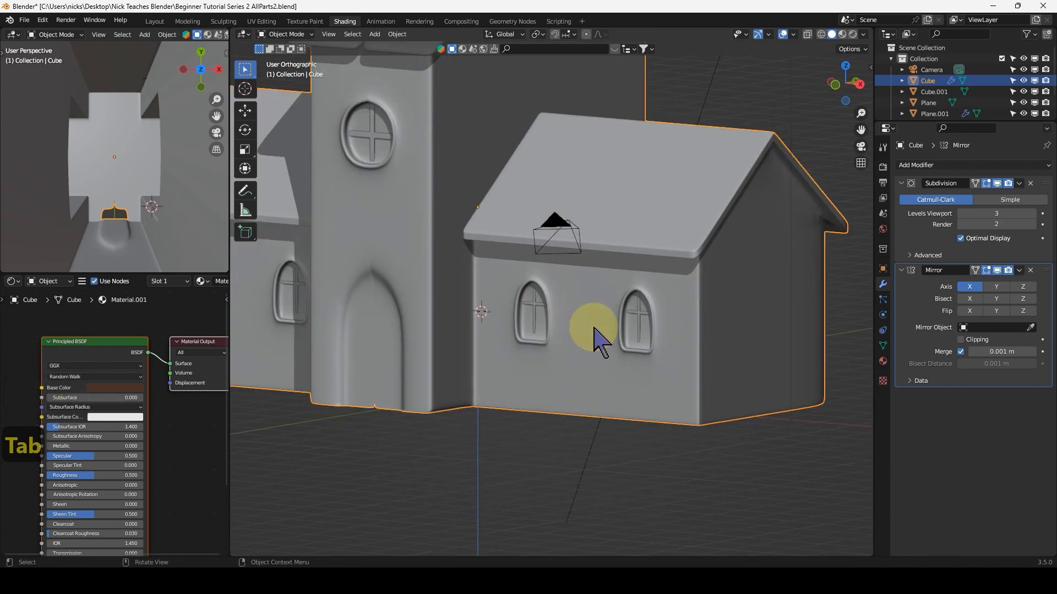
In Edit Mode, add a vertical loop cut at the lower left frame corner of the window nearest the tower and slide it outward.
{"action": "key", "text": "KP_1"}
{"action": "scroll", "coordinate": [557, 318], "scroll_direction": "up", "scroll_amount": 4}
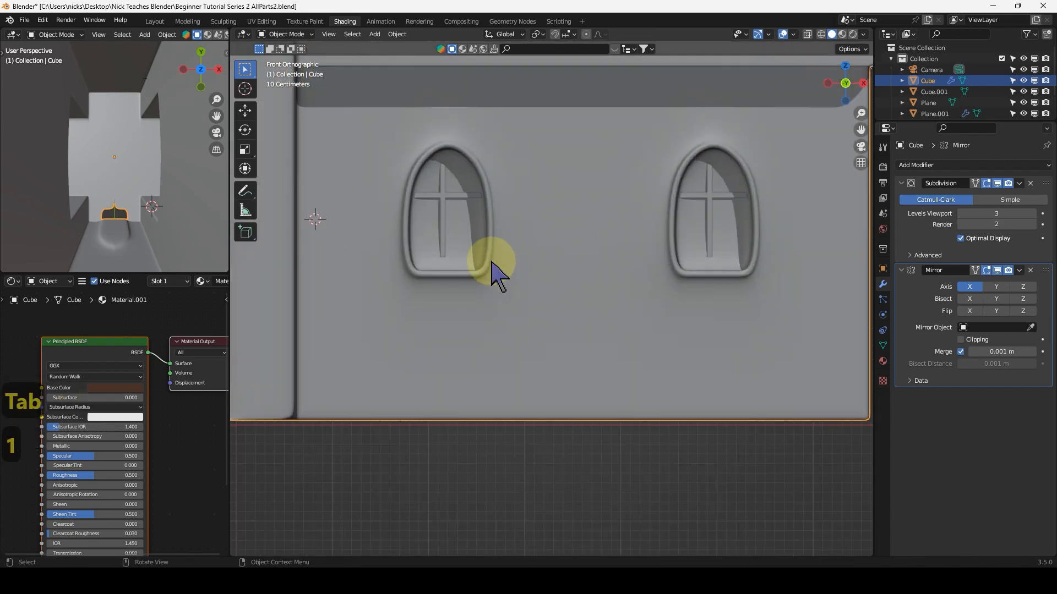
{"action": "key", "text": "Tab"}
{"action": "scroll", "coordinate": [425, 275], "scroll_direction": "up", "scroll_amount": 7}
{"action": "middle_click_drag", "start_coordinate": [457, 273], "coordinate": [471, 309]}
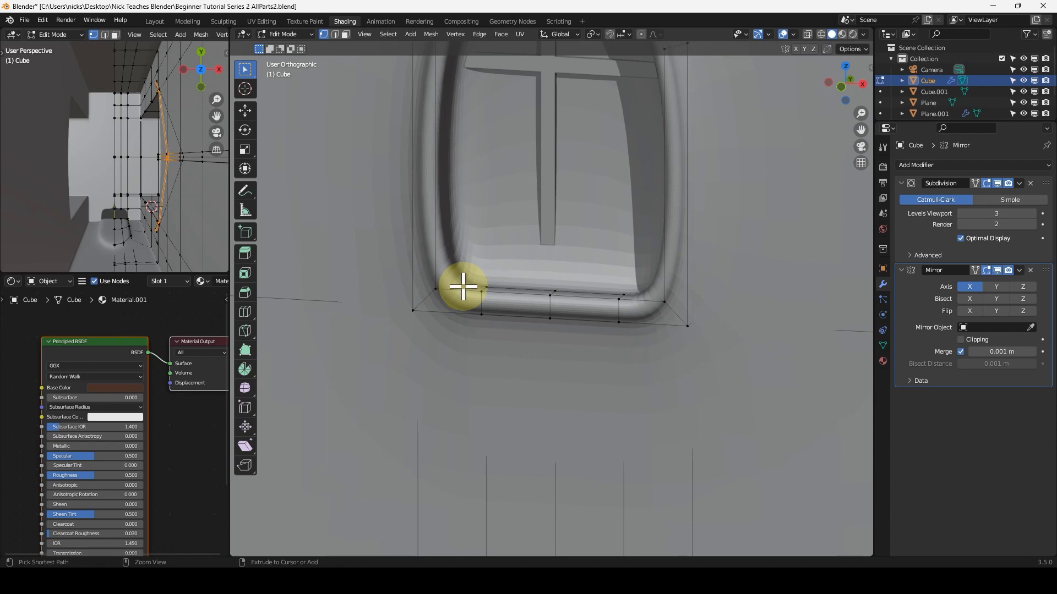
{"action": "key", "text": "ctrl+r"}
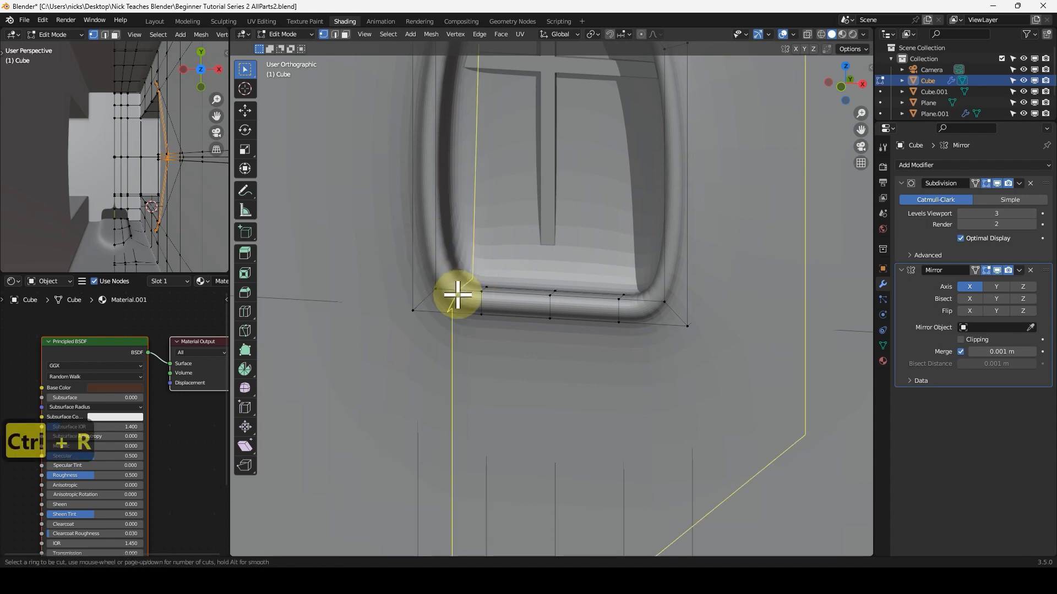
{"action": "left_click", "coordinate": [457, 295]}
{"action": "left_click", "coordinate": [435, 295]}
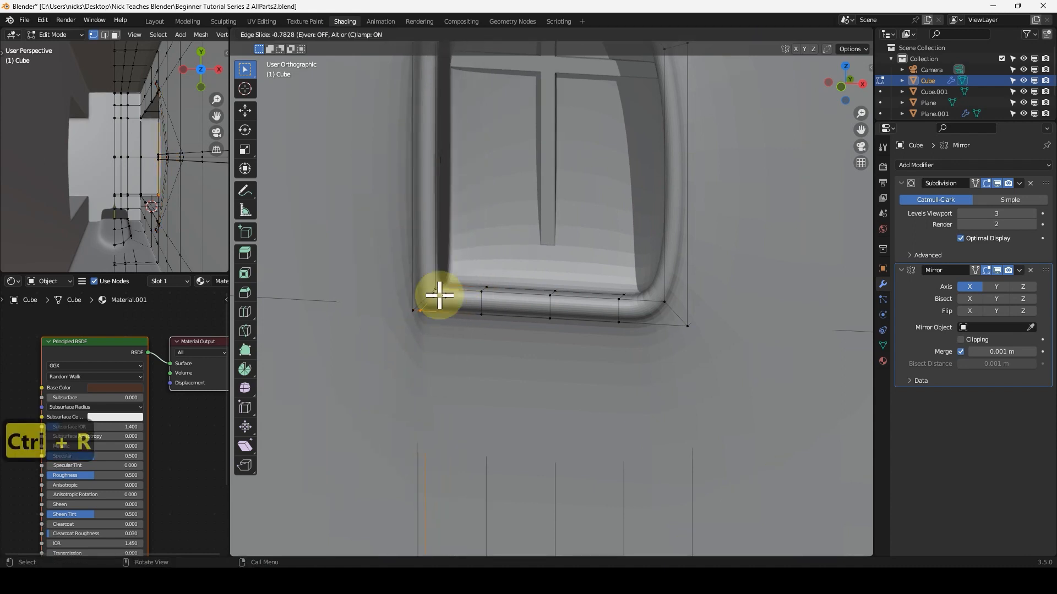
Add a matching vertical loop cut at the same window's lower right frame corner, slide it outward and return to Object Mode.
{"action": "scroll", "coordinate": [479, 207], "scroll_direction": "down", "scroll_amount": 4}
{"action": "key", "text": "KP_1"}
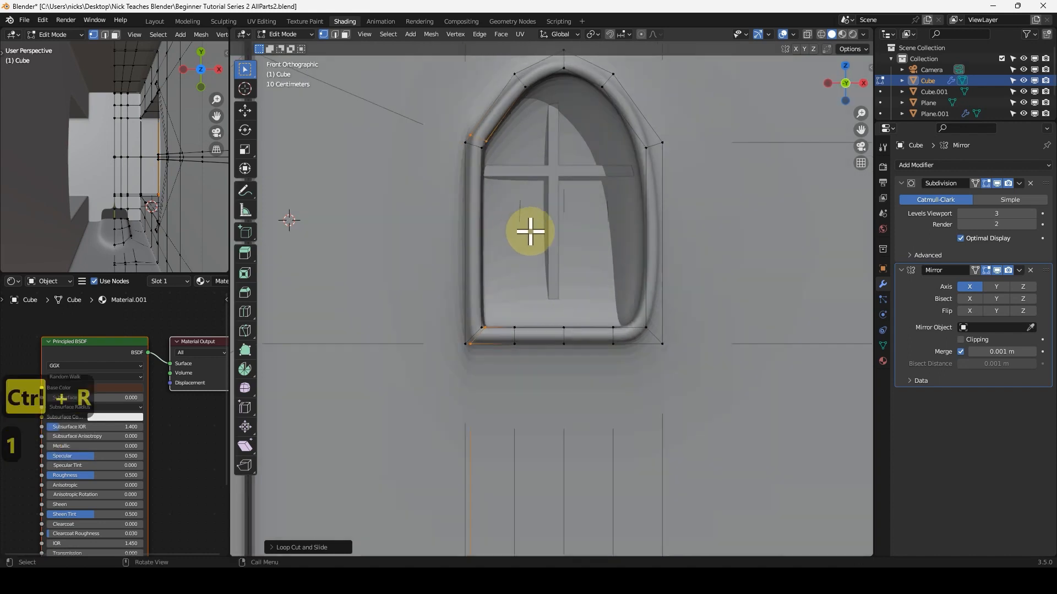
{"action": "key", "text": "ctrl+r"}
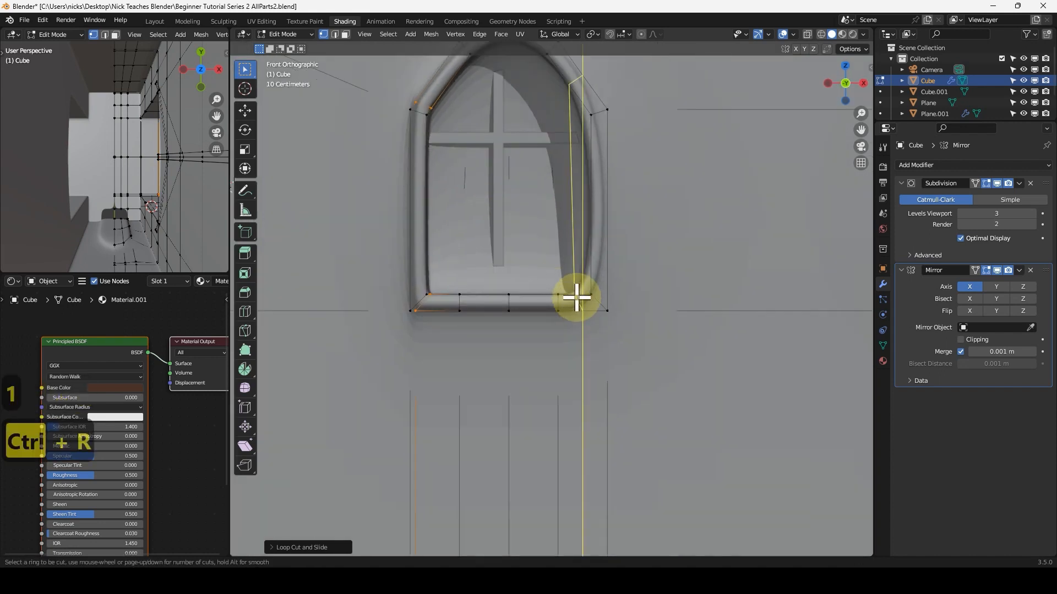
{"action": "left_click", "coordinate": [576, 297]}
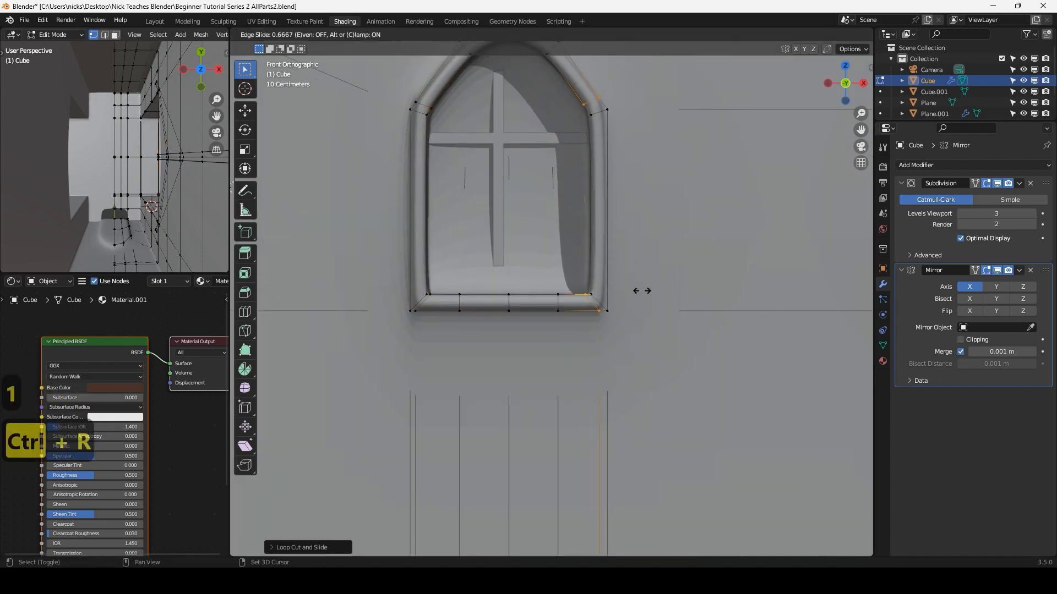
{"action": "left_click", "coordinate": [618, 290]}
{"action": "scroll", "coordinate": [559, 292], "scroll_direction": "down", "scroll_amount": 2}
{"action": "key", "text": "Tab"}
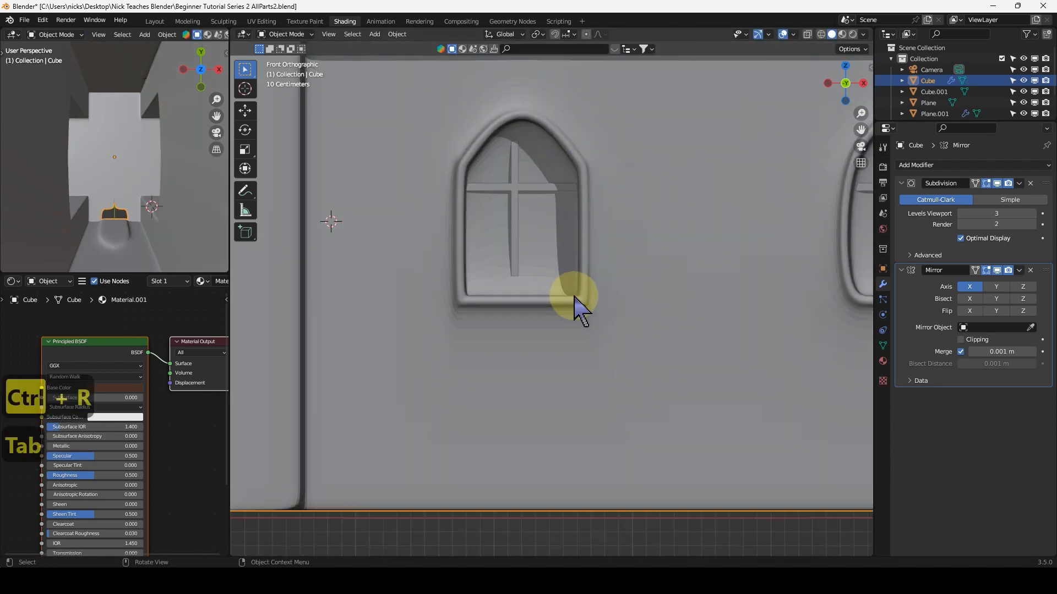
In Edit Mode, add a vertical loop cut at the outer window's lower left frame corner and slide it to the frame's side.
{"action": "scroll", "coordinate": [573, 307], "scroll_direction": "down", "scroll_amount": 2}
{"action": "key", "text": "Tab"}
{"action": "scroll", "coordinate": [538, 285], "scroll_direction": "up", "scroll_amount": 2}
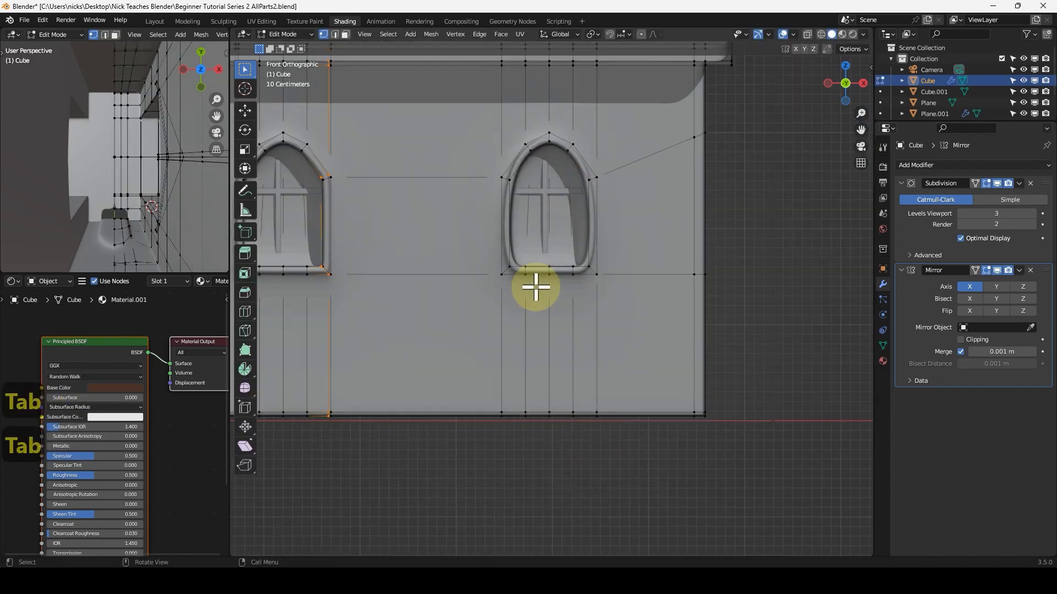
{"action": "scroll", "coordinate": [487, 242], "scroll_direction": "up", "scroll_amount": 3}
{"action": "scroll", "coordinate": [487, 243], "scroll_direction": "up", "scroll_amount": 1}
{"action": "key", "text": "ctrl+r"}
{"action": "left_click", "coordinate": [468, 218]}
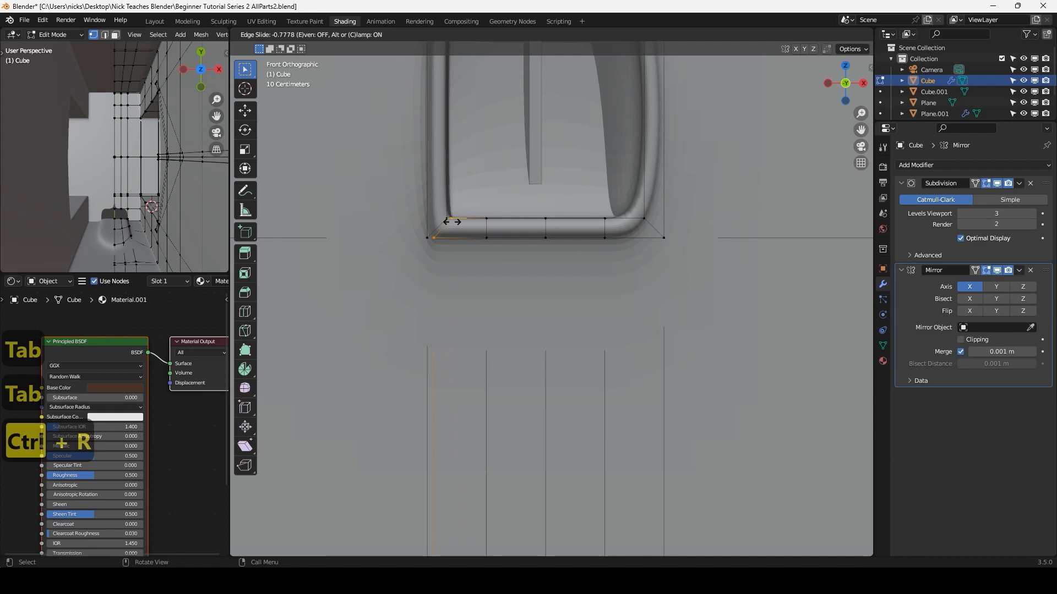
{"action": "left_click", "coordinate": [589, 224]}
Add a vertical loop cut at the outer window's lower right frame corner, slide it to the frame's side and return to Object Mode.
{"action": "key", "text": "ctrl+r"}
{"action": "left_click", "coordinate": [625, 224]}
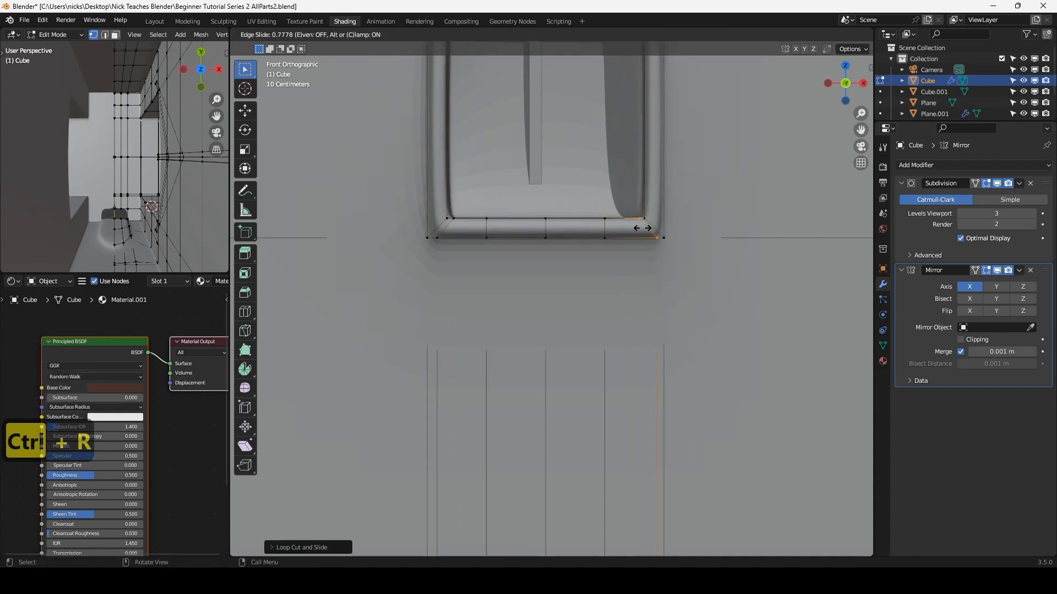
{"action": "left_click", "coordinate": [639, 227]}
{"action": "key", "text": "Tab"}
{"action": "scroll", "coordinate": [551, 275], "scroll_direction": "down", "scroll_amount": 6}
{"action": "scroll", "coordinate": [474, 313], "scroll_direction": "down", "scroll_amount": 2}
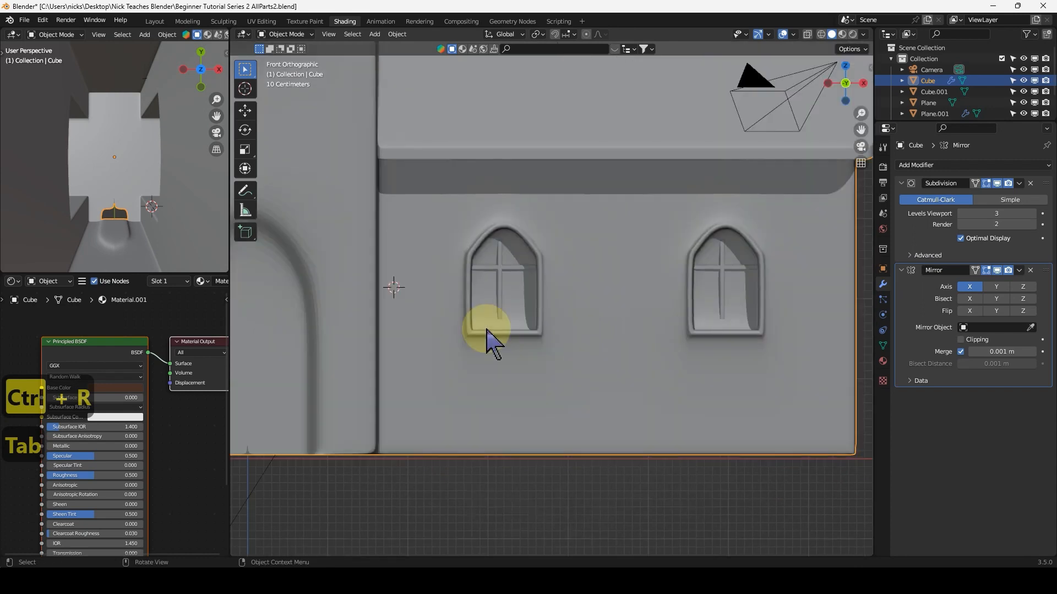
In Edit Mode, add a horizontal loop cut above the arched windows and slide it down close to the tops of their frames.
{"action": "scroll", "coordinate": [468, 217], "scroll_direction": "up", "scroll_amount": 4}
{"action": "key", "text": "Tab"}
{"action": "scroll", "coordinate": [450, 198], "scroll_direction": "up", "scroll_amount": 3}
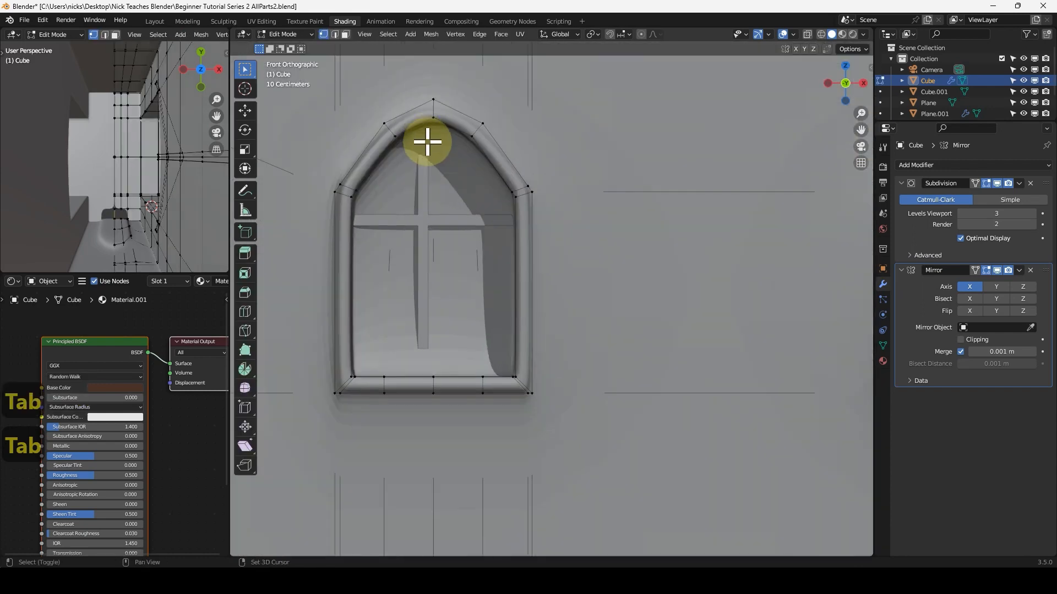
{"action": "scroll", "coordinate": [427, 142], "scroll_direction": "down", "scroll_amount": 1}
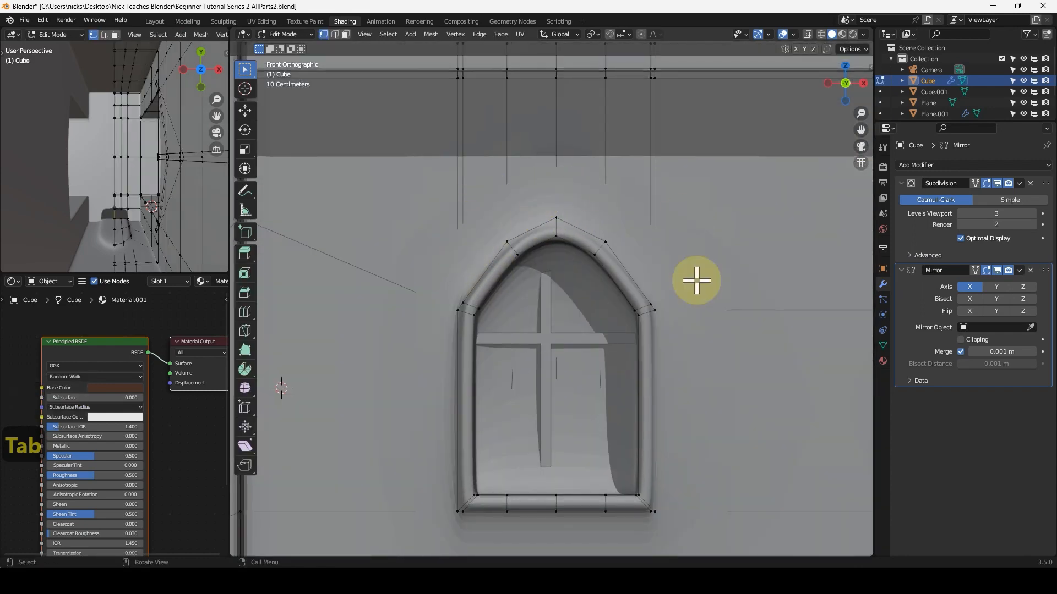
{"action": "key", "text": "ctrl+r"}
{"action": "left_click", "coordinate": [468, 178]}
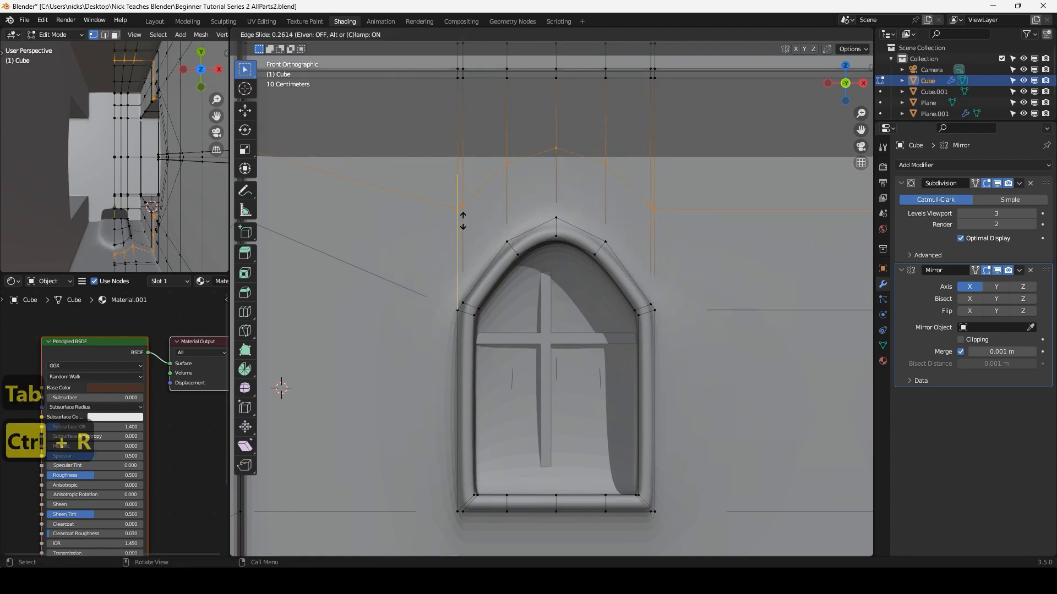
{"action": "left_click", "coordinate": [462, 308]}
{"action": "scroll", "coordinate": [457, 308], "scroll_direction": "down", "scroll_amount": 2}
{"action": "key", "text": "ctrl+r"}
{"action": "right_click", "coordinate": [468, 308]}
Add a vertical loop cut between the tower and the nearest window and slide it close to the window frame.
{"action": "middle_click_drag", "start_coordinate": [477, 325], "coordinate": [464, 254], "text": "shift"}
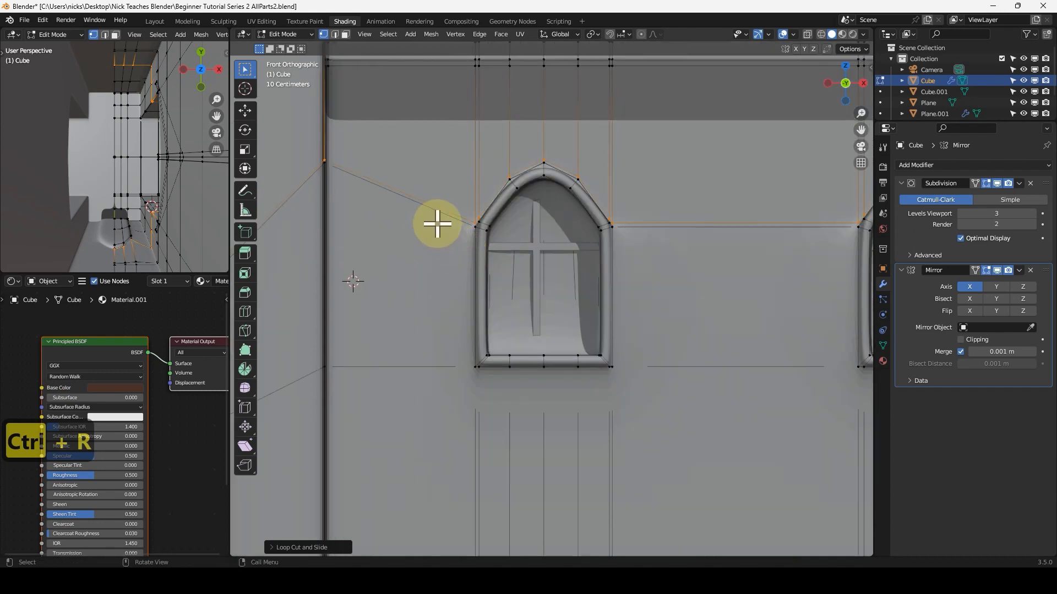
{"action": "key", "text": "ctrl+r"}
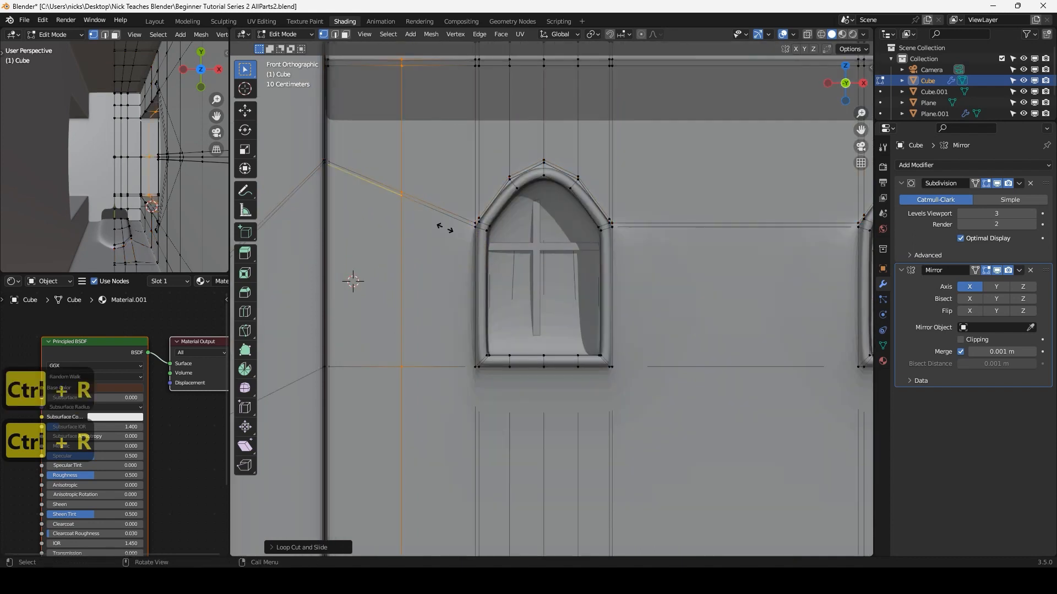
{"action": "left_click", "coordinate": [451, 231]}
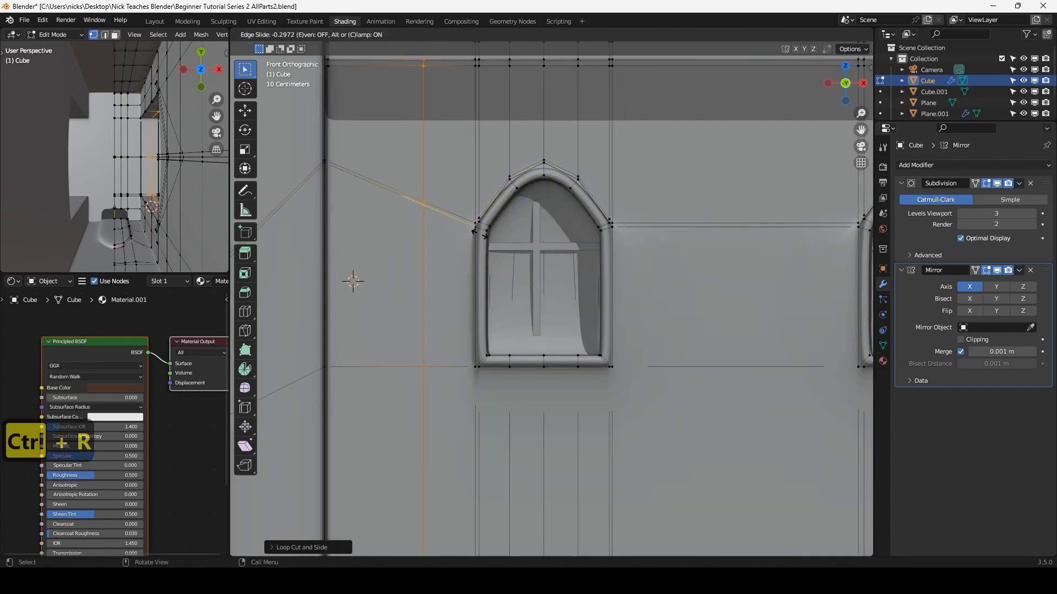
{"action": "left_click", "coordinate": [512, 239]}
Add a horizontal loop cut on the wall below the windows and slide it up close to the frames' lower edges.
{"action": "middle_click_drag", "start_coordinate": [468, 424], "coordinate": [418, 303], "text": "shift"}
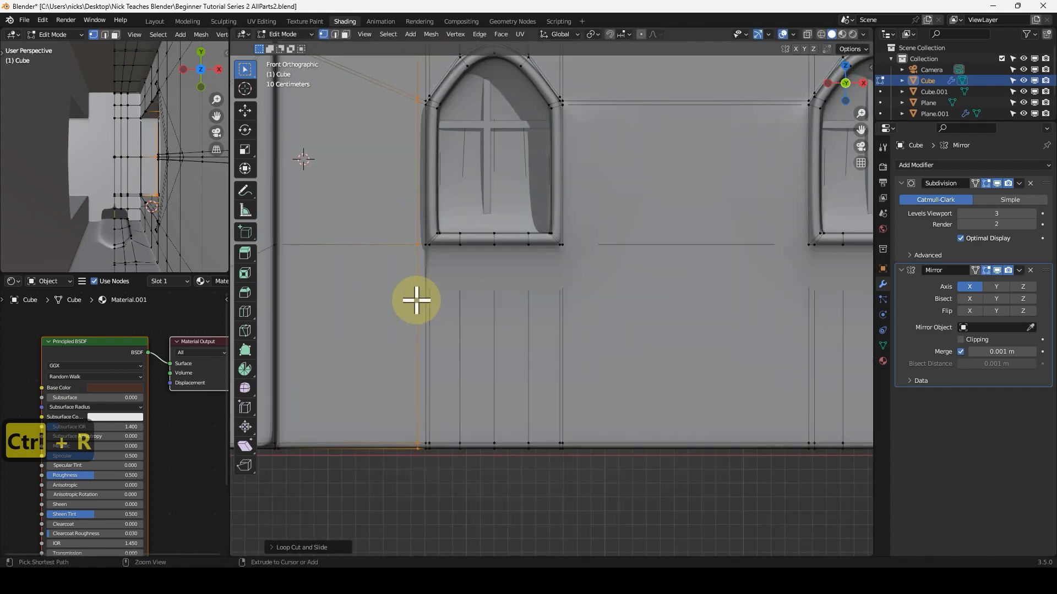
{"action": "key", "text": "ctrl+r"}
{"action": "left_click", "coordinate": [468, 302]}
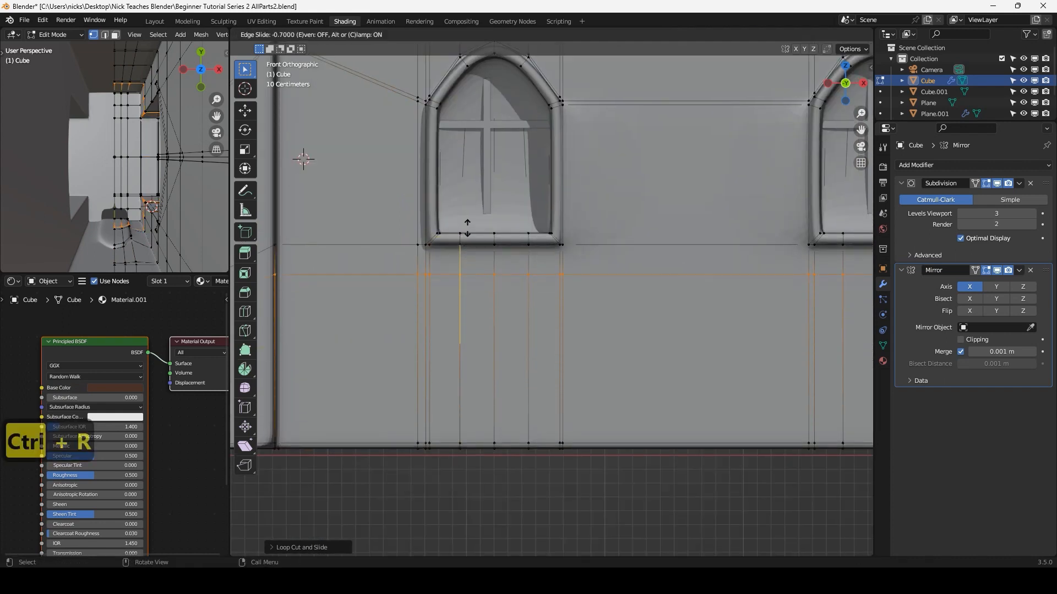
{"action": "left_click", "coordinate": [472, 211]}
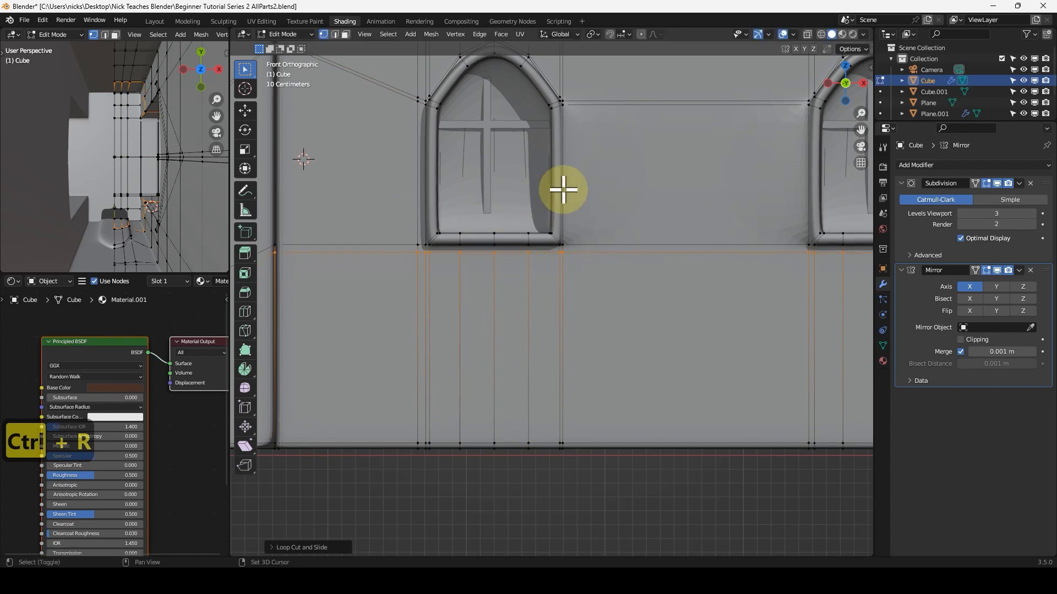
Add a vertical loop cut centred on the wall between the two arched windows.
{"action": "scroll", "coordinate": [556, 202], "scroll_direction": "up", "scroll_amount": 5, "text": "shift"}
{"action": "key", "text": "ctrl+r"}
{"action": "left_click", "coordinate": [548, 185]}
{"action": "right_click", "coordinate": [548, 185]}
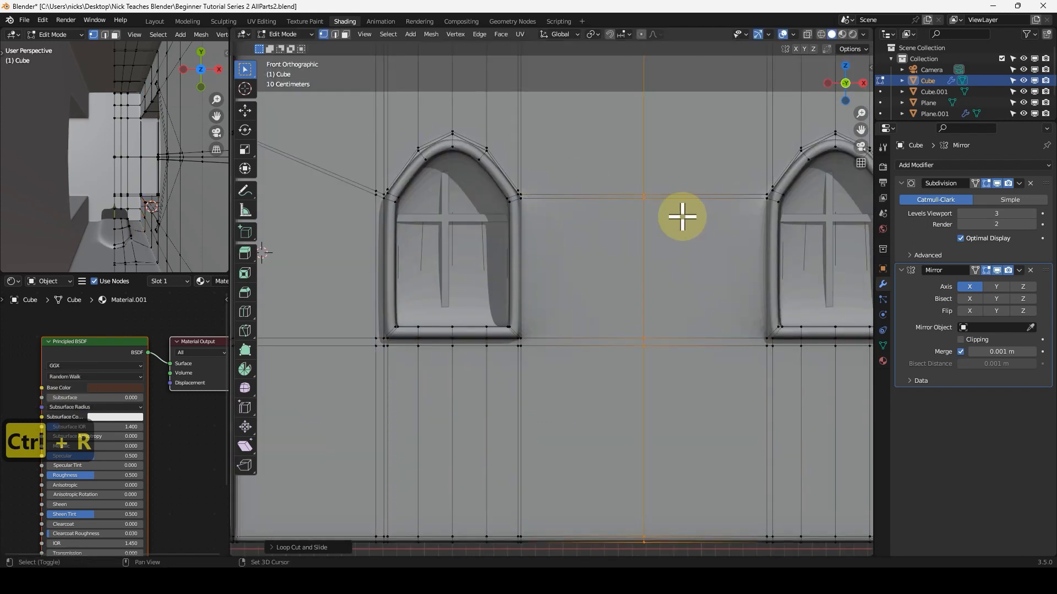
{"action": "middle_click_drag", "start_coordinate": [682, 215], "coordinate": [574, 241], "text": "shift"}
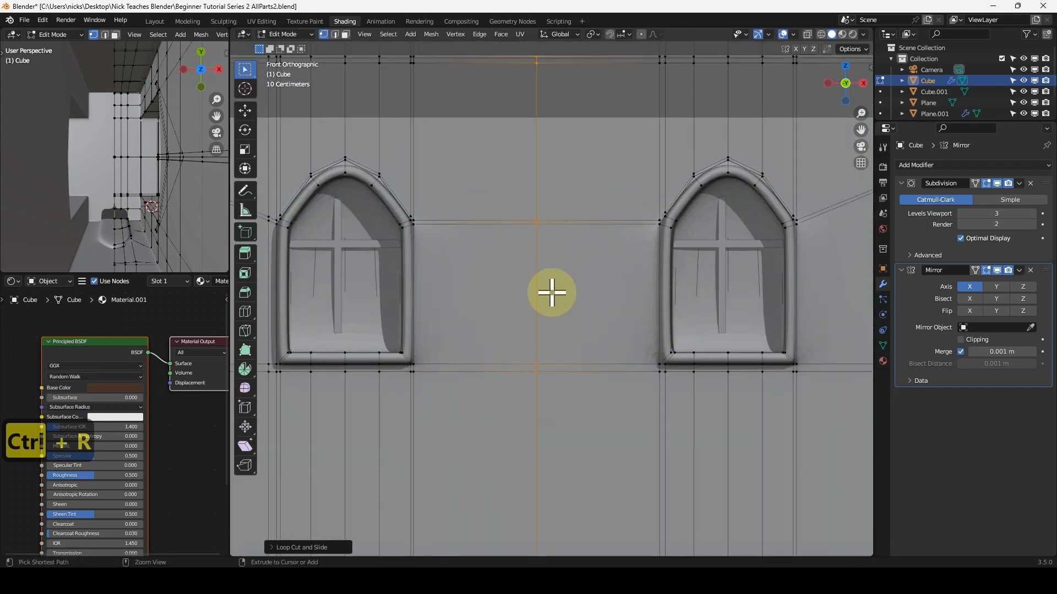
Bevel the vertical loop centred between the two arched windows into two loops close to their frames, then return to Object Mode.
{"action": "key", "text": "ctrl+b"}
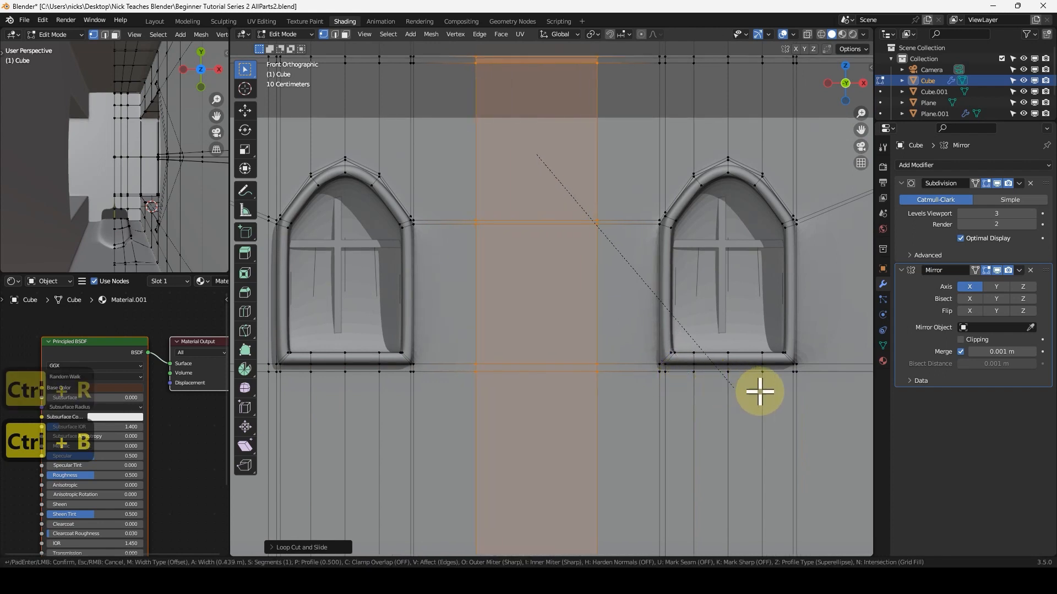
{"action": "left_click", "coordinate": [801, 397]}
{"action": "scroll", "coordinate": [663, 378], "scroll_direction": "down", "scroll_amount": 2}
{"action": "key", "text": "Tab"}
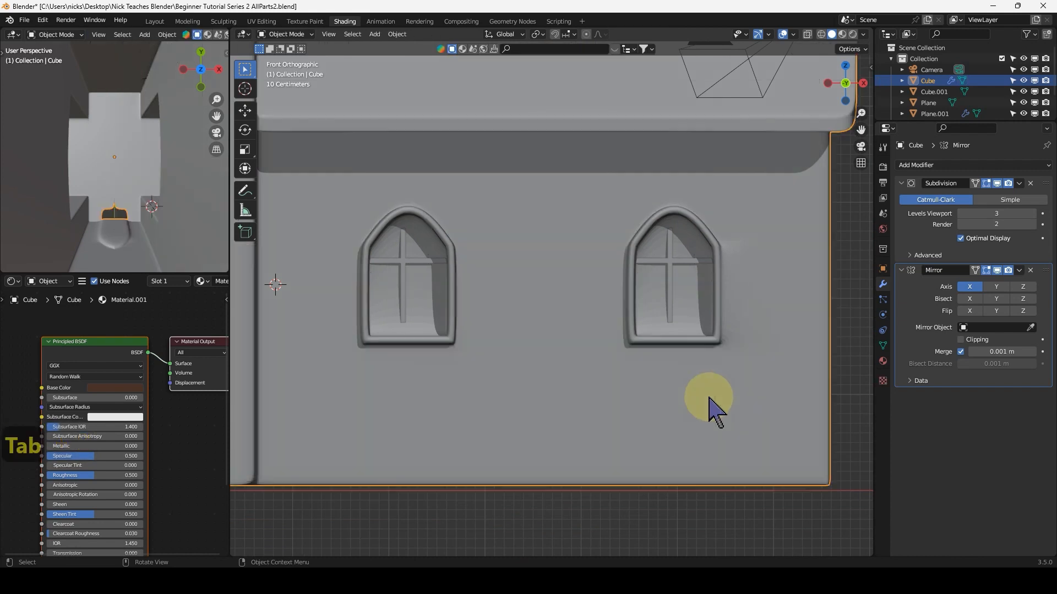
In Edit Mode, add a vertical loop cut between the outer window and the wall's end, slide it close to the frame, and return to Object Mode.
{"action": "key", "text": "Tab"}
{"action": "key", "text": "ctrl+r"}
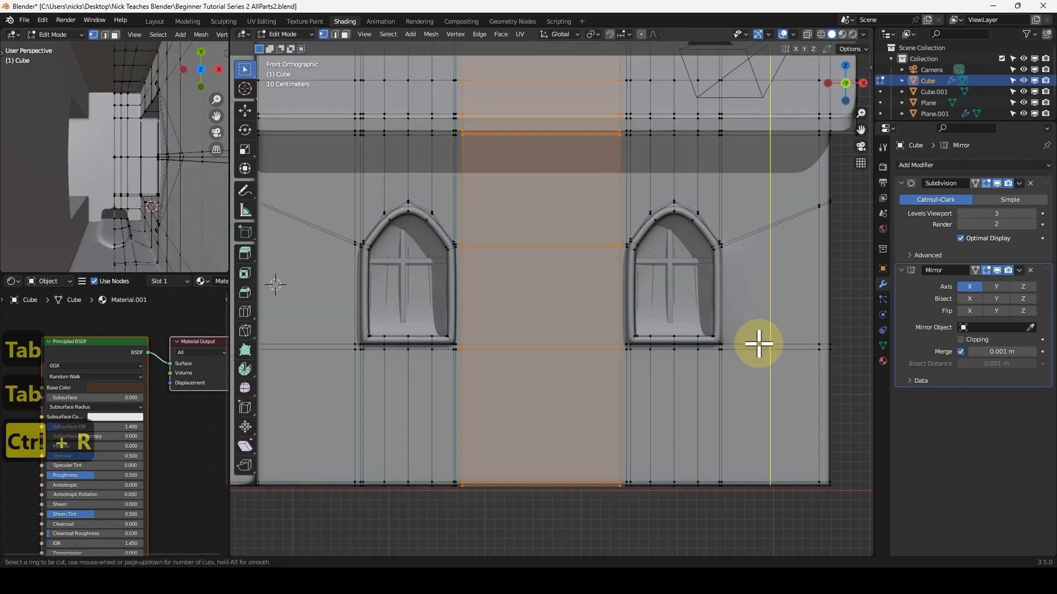
{"action": "left_click", "coordinate": [754, 342]}
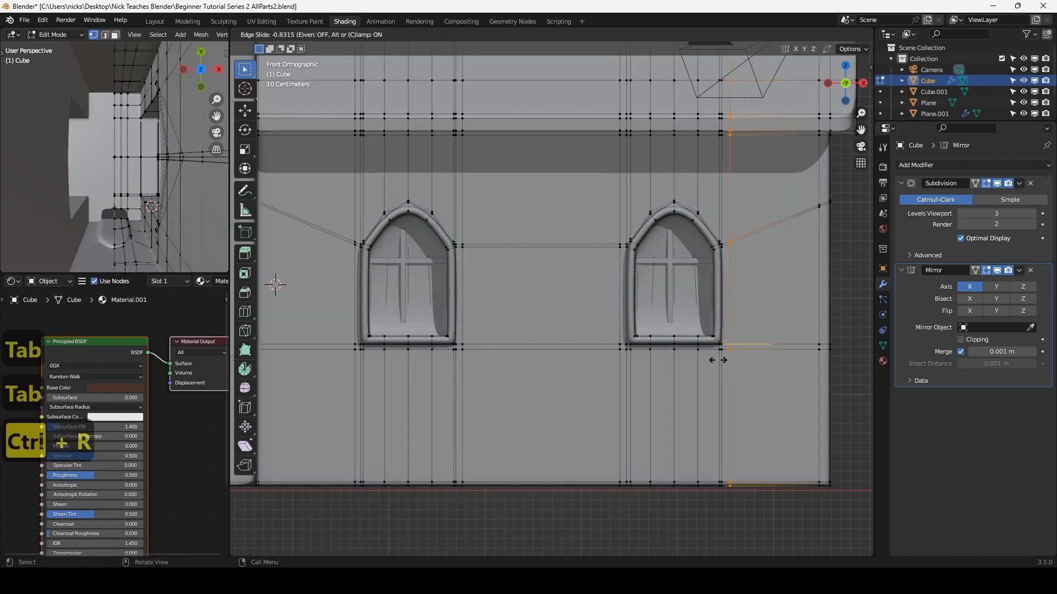
{"action": "left_click", "coordinate": [716, 359]}
{"action": "key", "text": "Tab"}
{"action": "scroll", "coordinate": [583, 381], "scroll_direction": "down", "scroll_amount": 3}
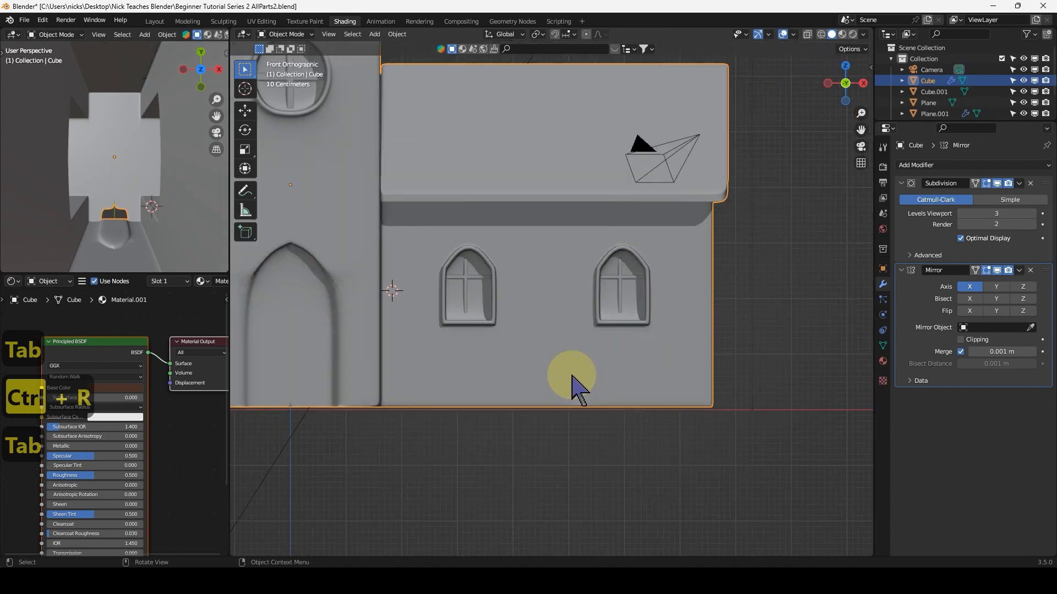
{"action": "scroll", "coordinate": [528, 375], "scroll_direction": "up", "scroll_amount": 1}
{"action": "scroll", "coordinate": [509, 372], "scroll_direction": "down", "scroll_amount": 3}
{"action": "scroll", "coordinate": [495, 377], "scroll_direction": "up", "scroll_amount": 1}
{"action": "middle_click_drag", "start_coordinate": [466, 368], "coordinate": [548, 395]}
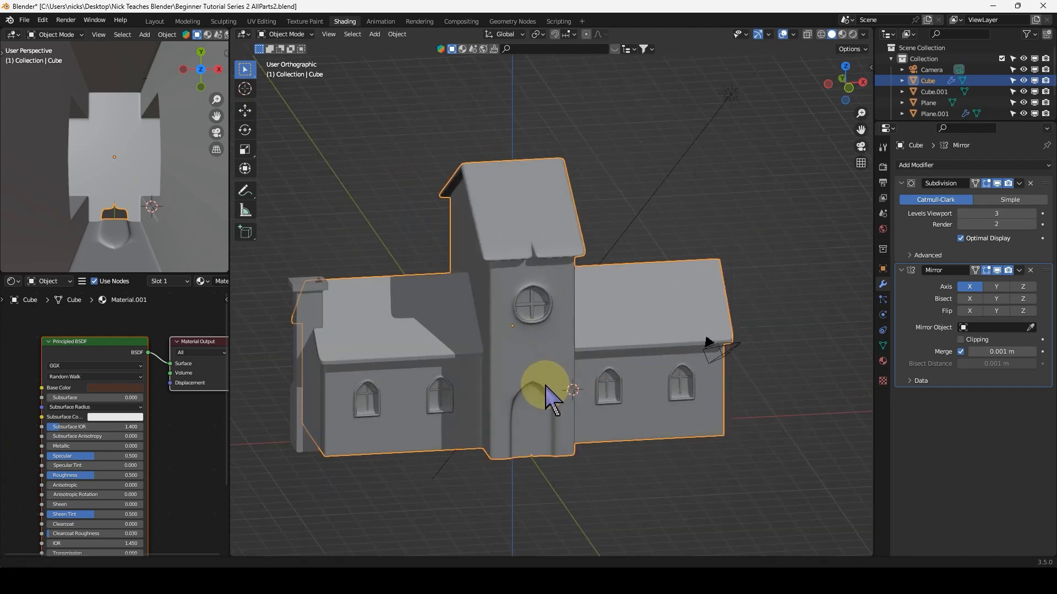